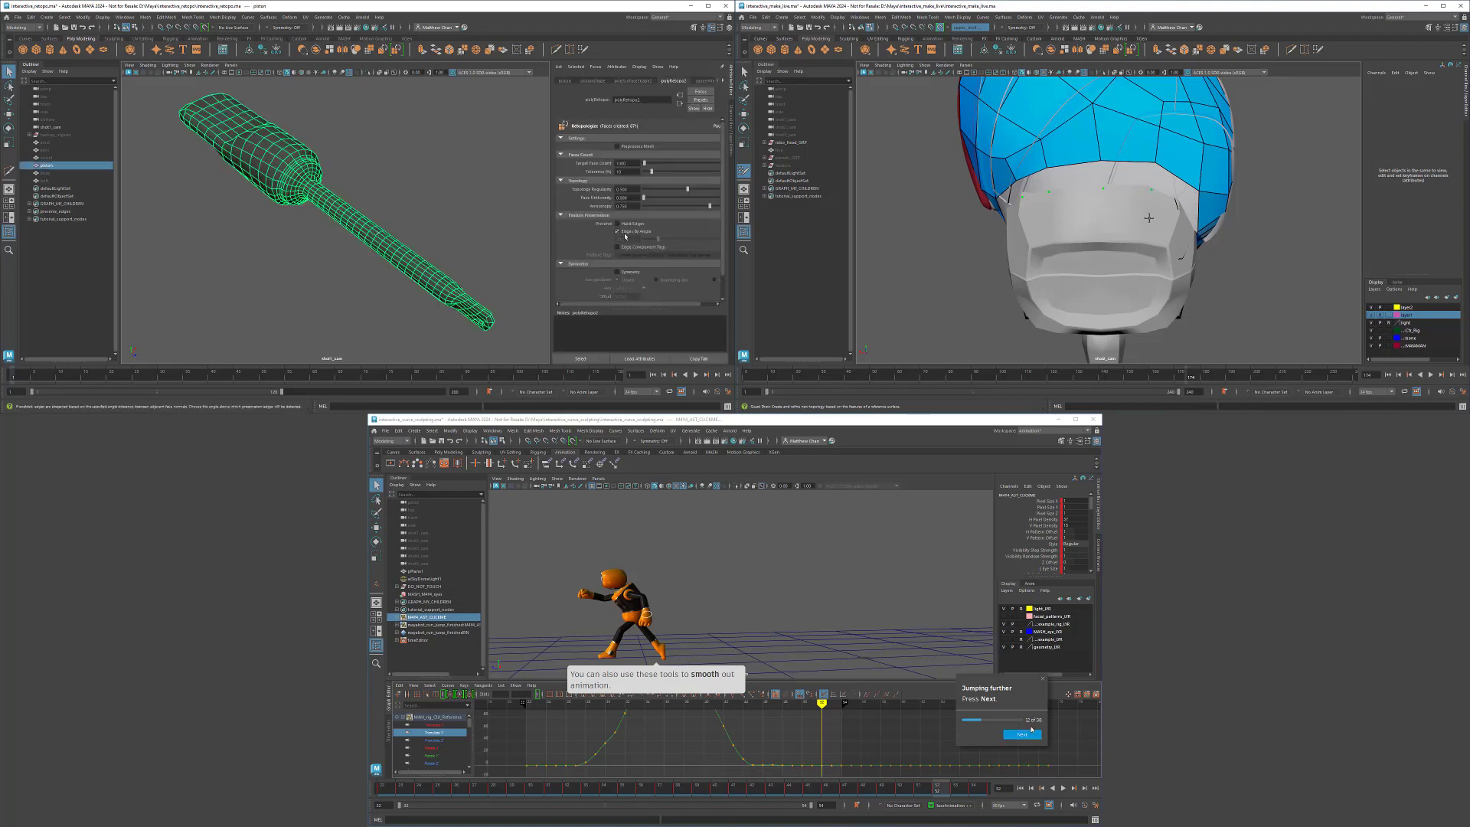
- Begin the tutorial intro, then stretch and squash the head with the top and chin squash joints
click(1023, 734)
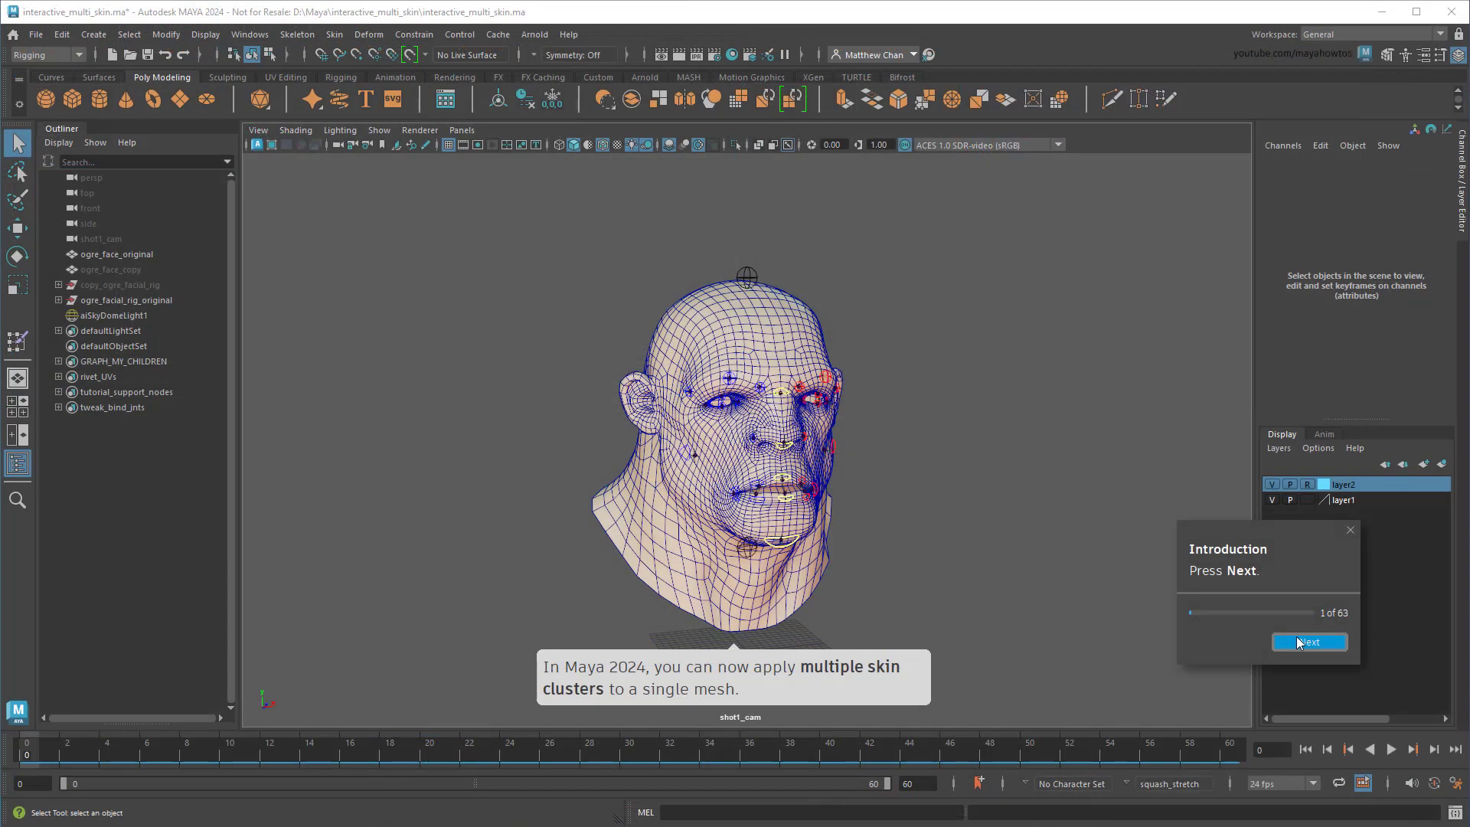
click(1299, 641)
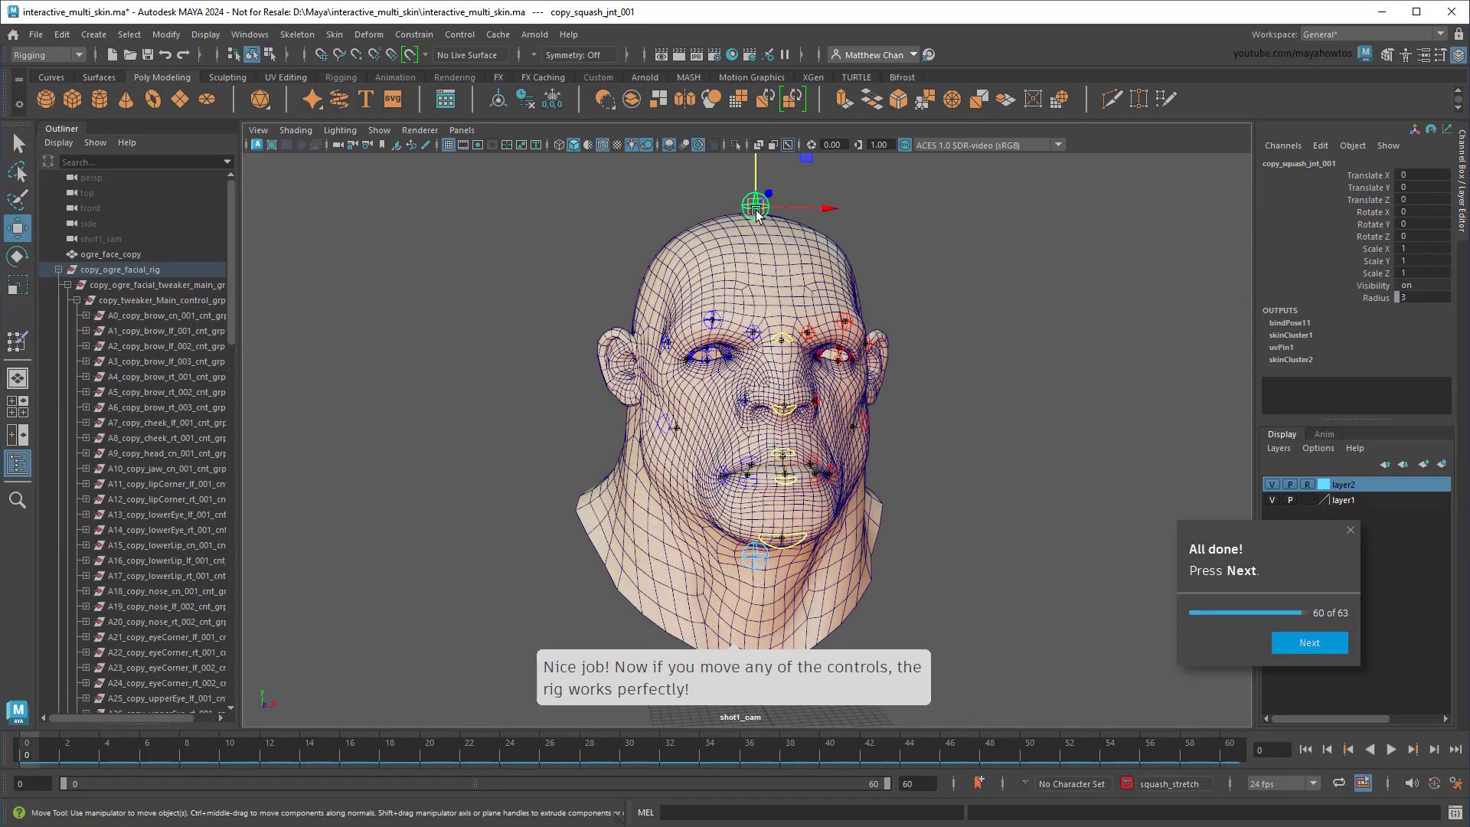
drag(758, 215, 809, 175)
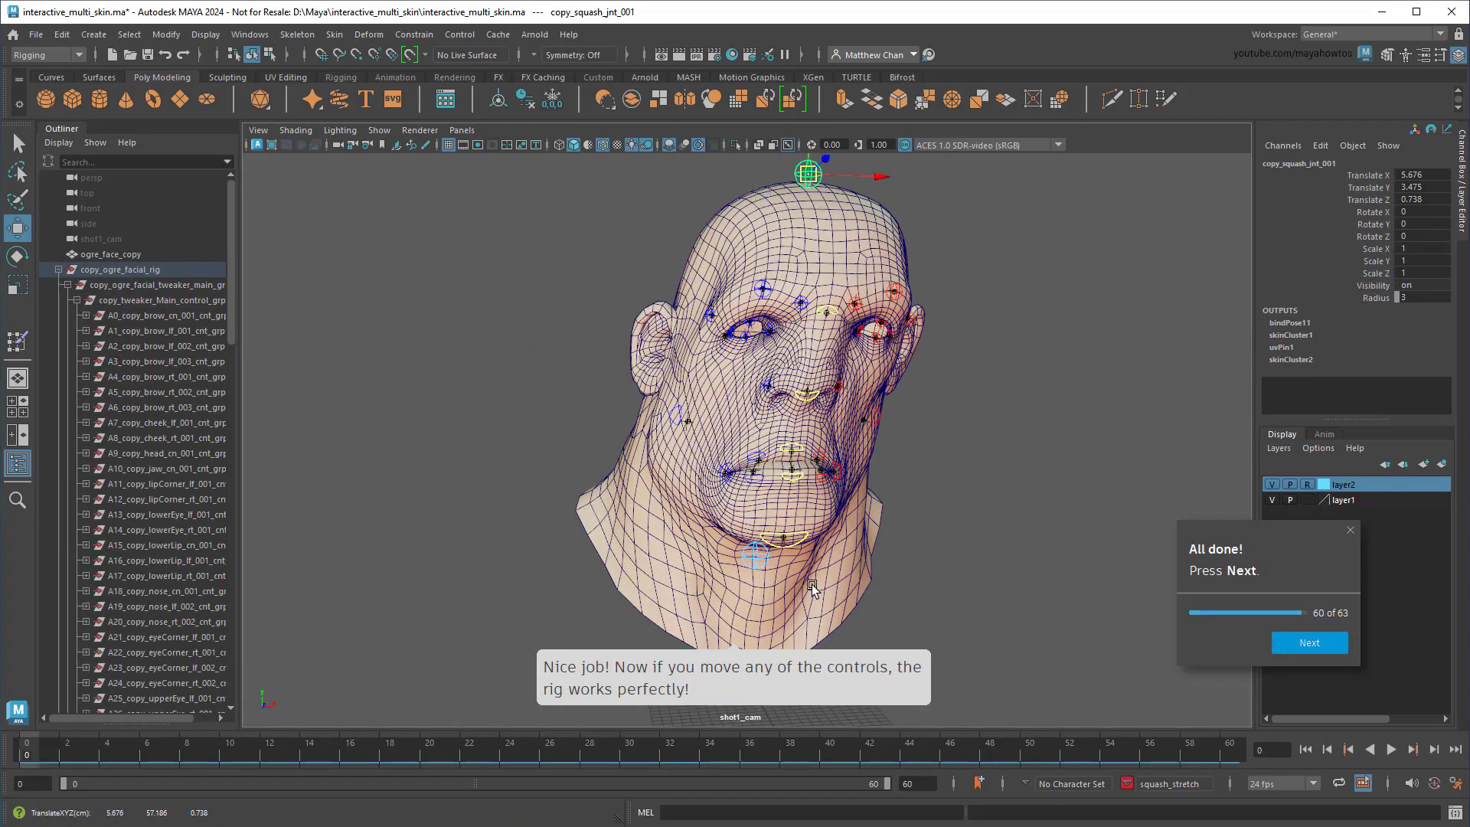
mouse_move(757, 561)
mouse_down()
mouse_move(767, 661)
mouse_move(758, 563)
mouse_up()
- Raise the right brow control and open the mouth with the upper-lip control
click(861, 310)
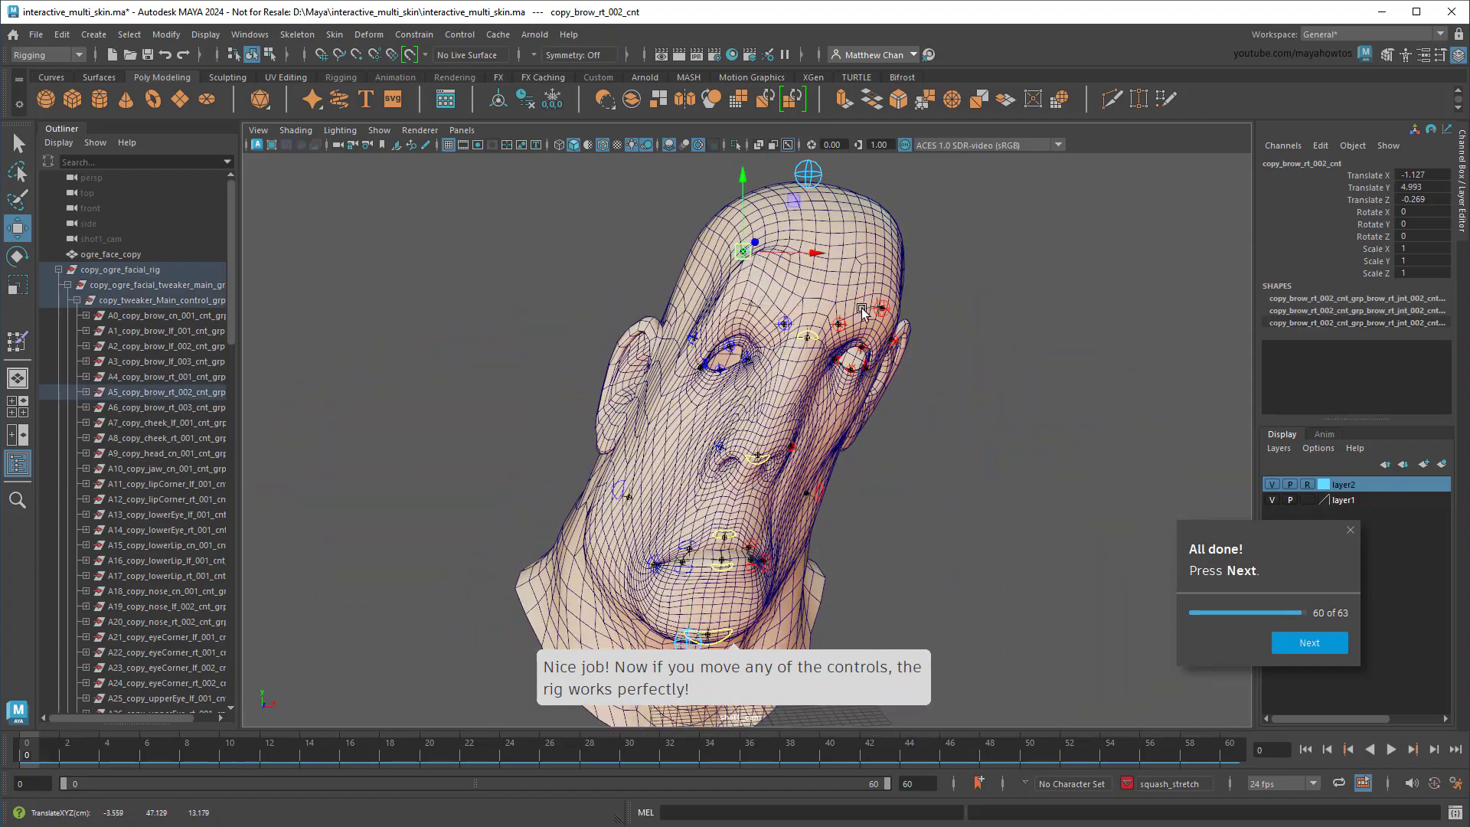
drag(861, 310, 928, 276)
click(732, 536)
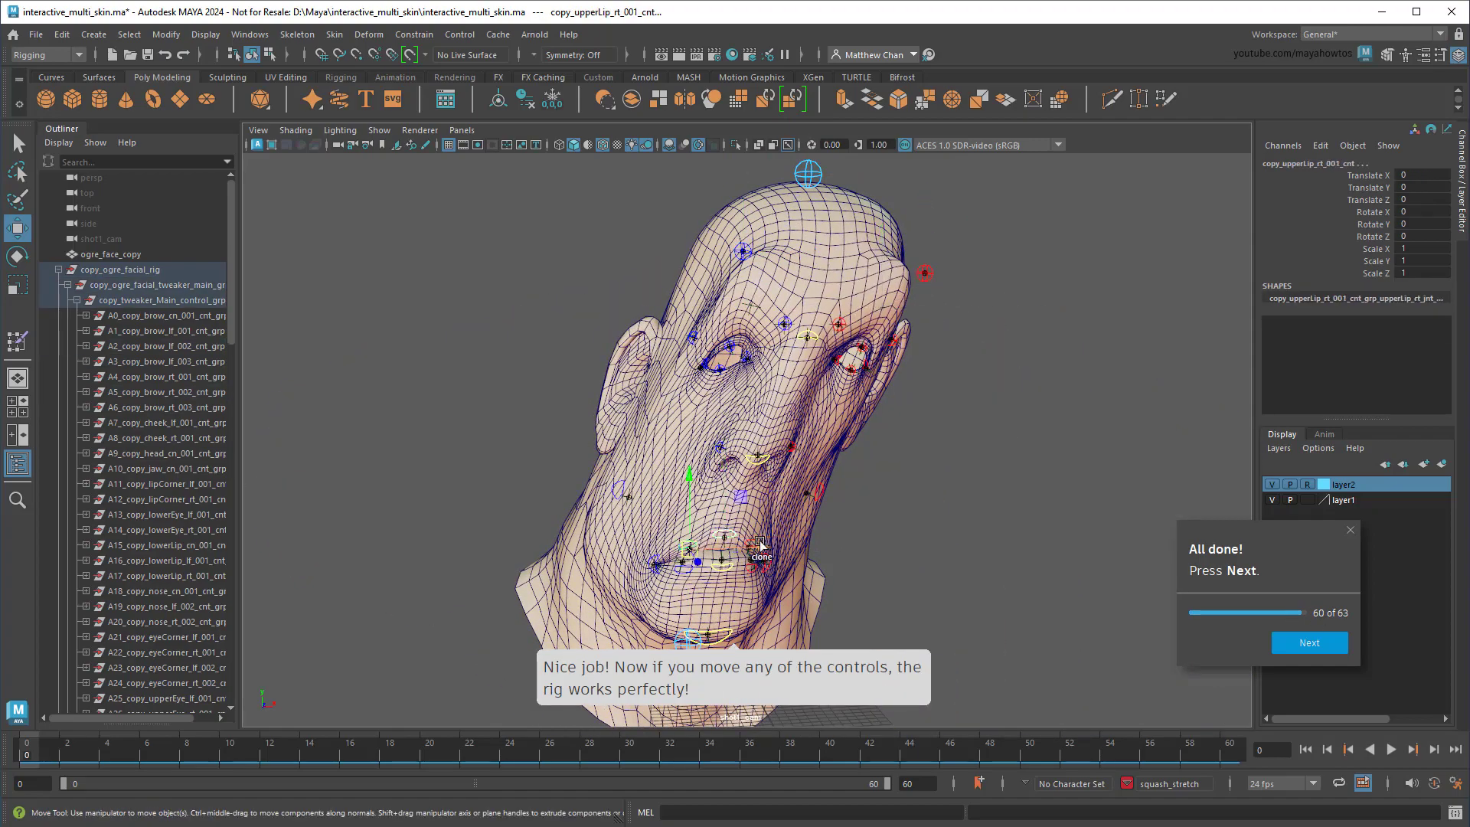
drag(760, 549, 742, 511)
click(686, 640)
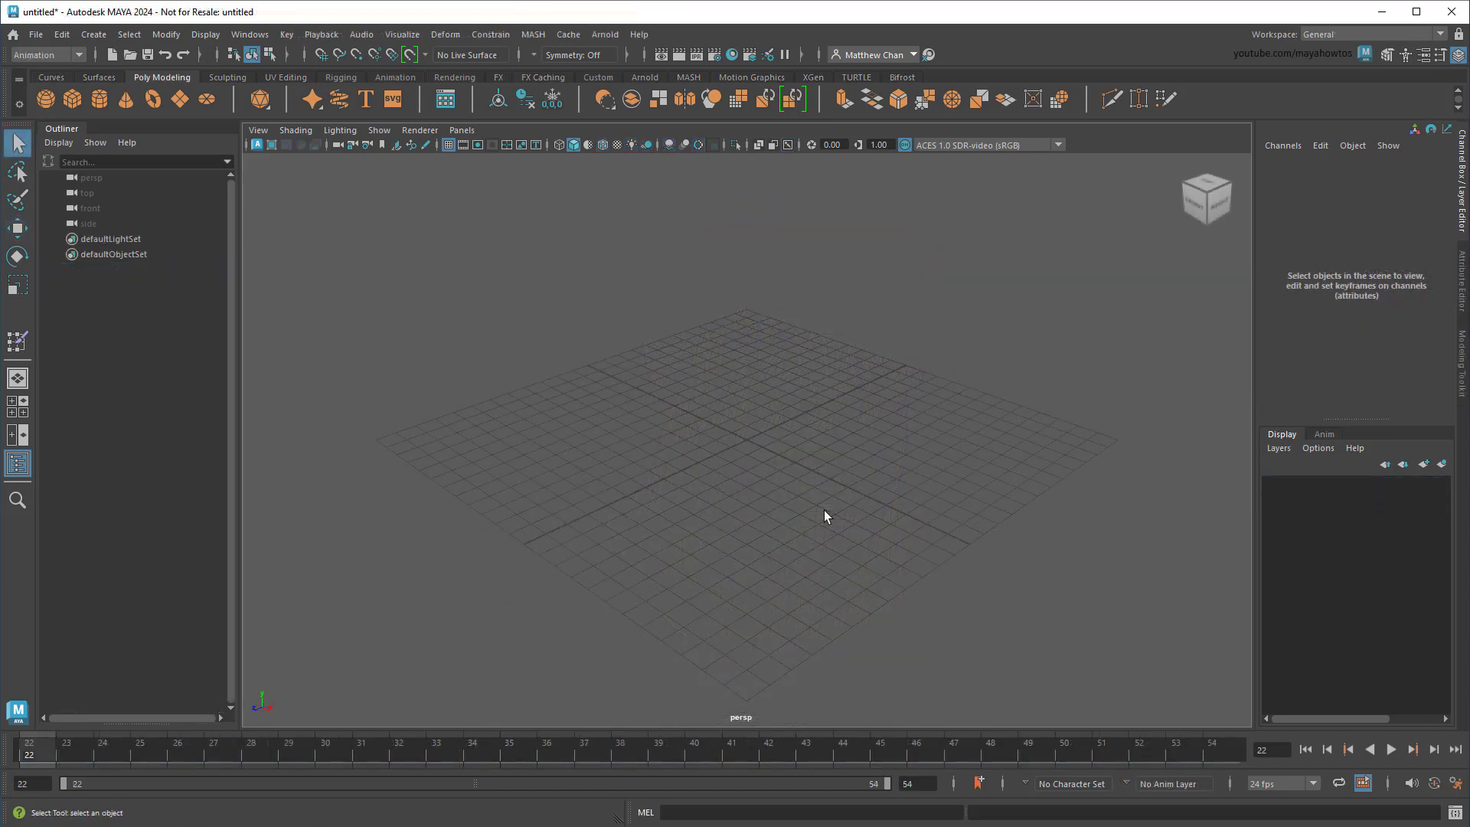
- Open interactive_multi_skin.ma without saving the untitled scene
click(40, 36)
click(70, 79)
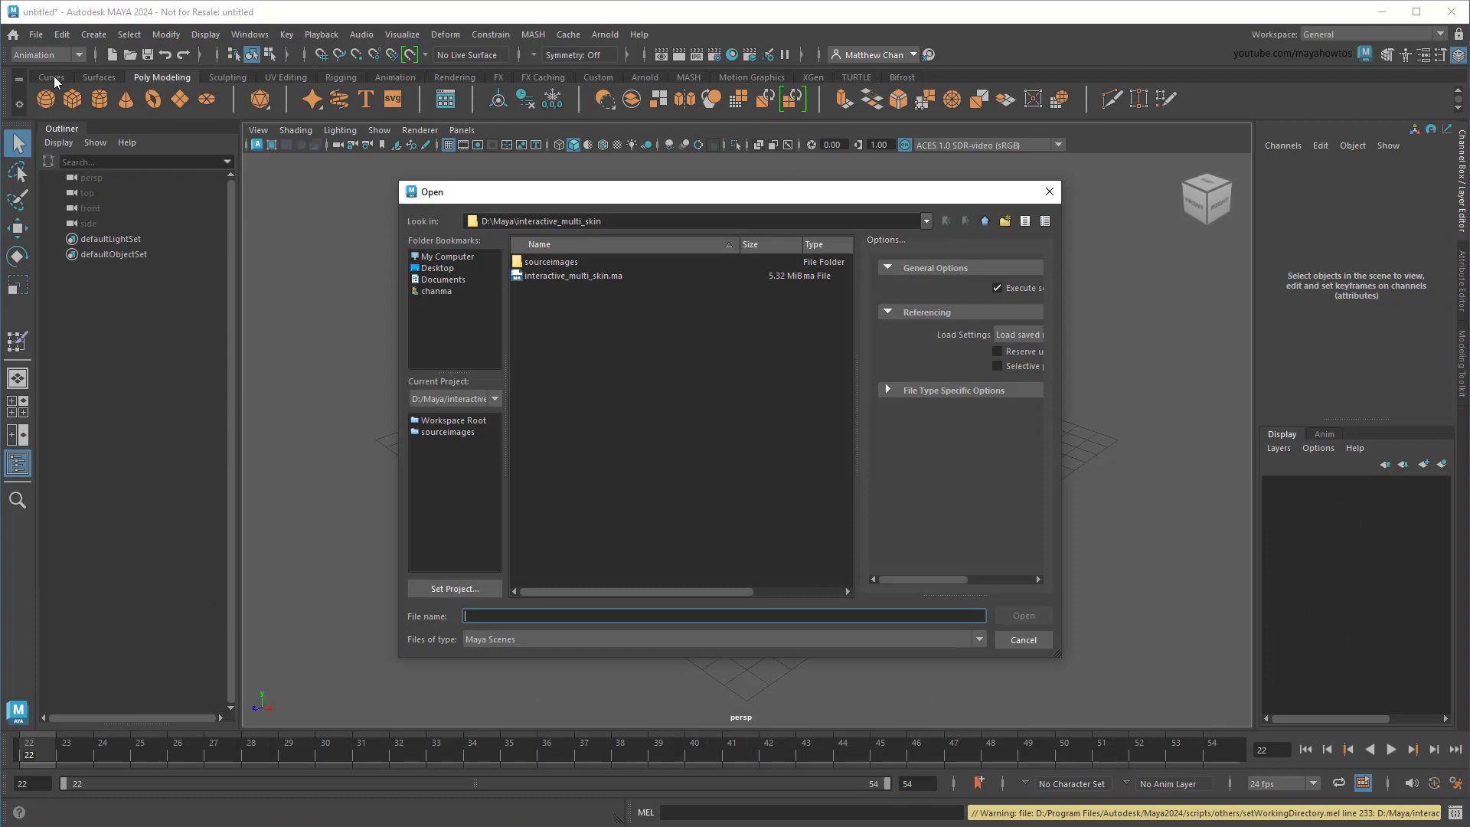
click(572, 276)
click(1011, 617)
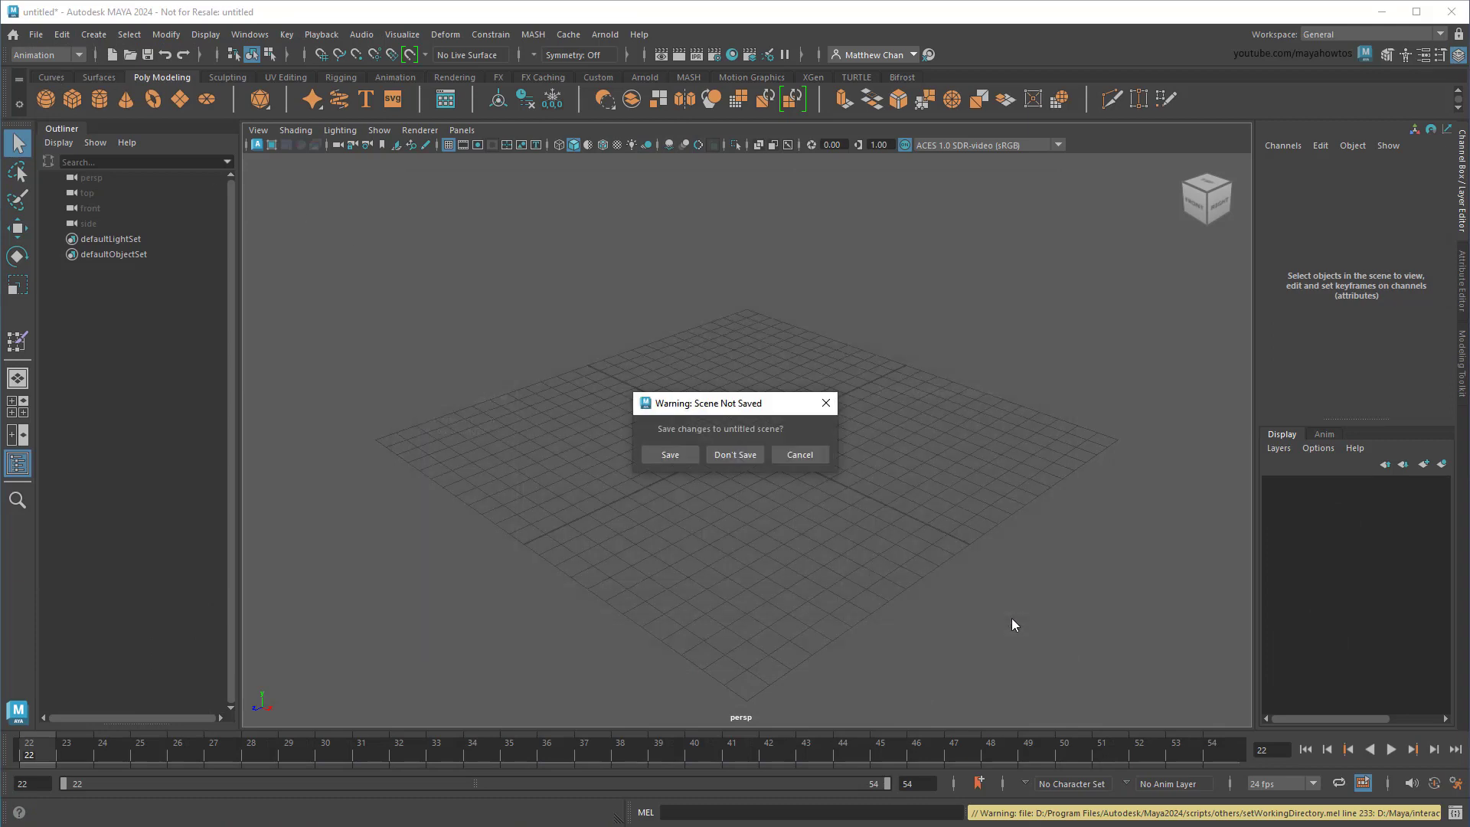
click(737, 456)
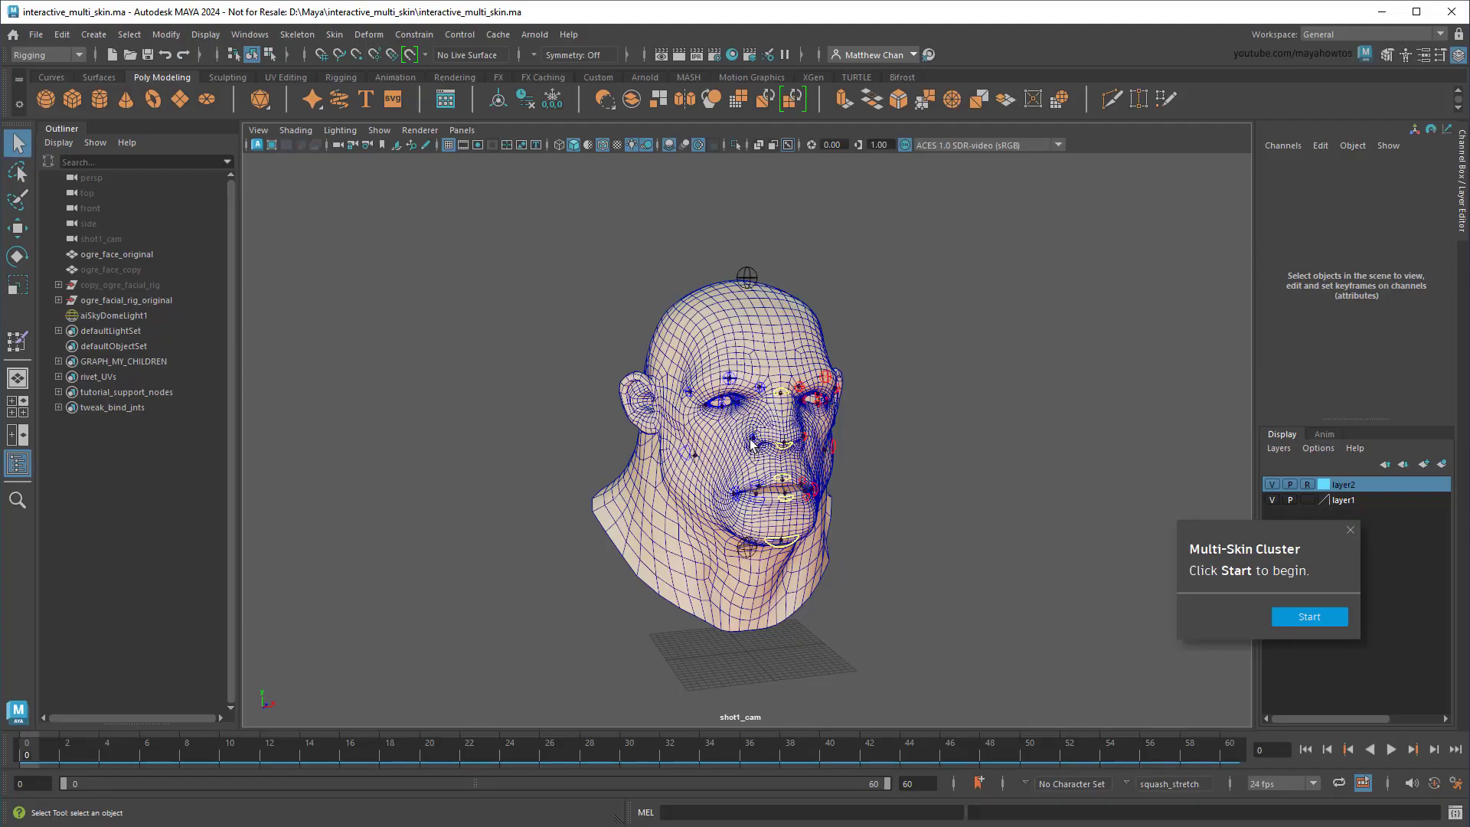
- Start the multi-skin tutorial and advance through the introduction to step 6 of 63
click(1310, 618)
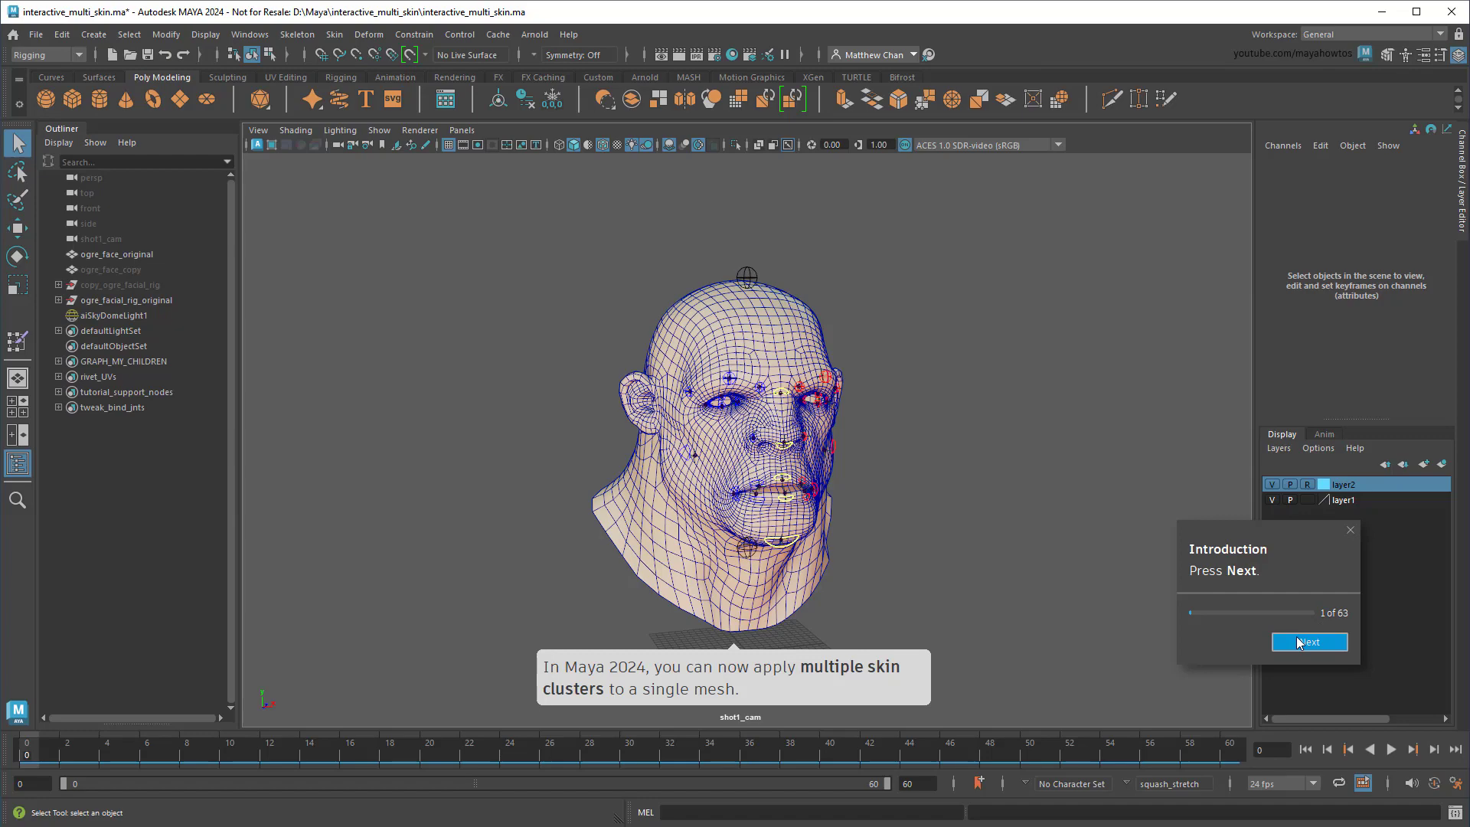
click(1299, 642)
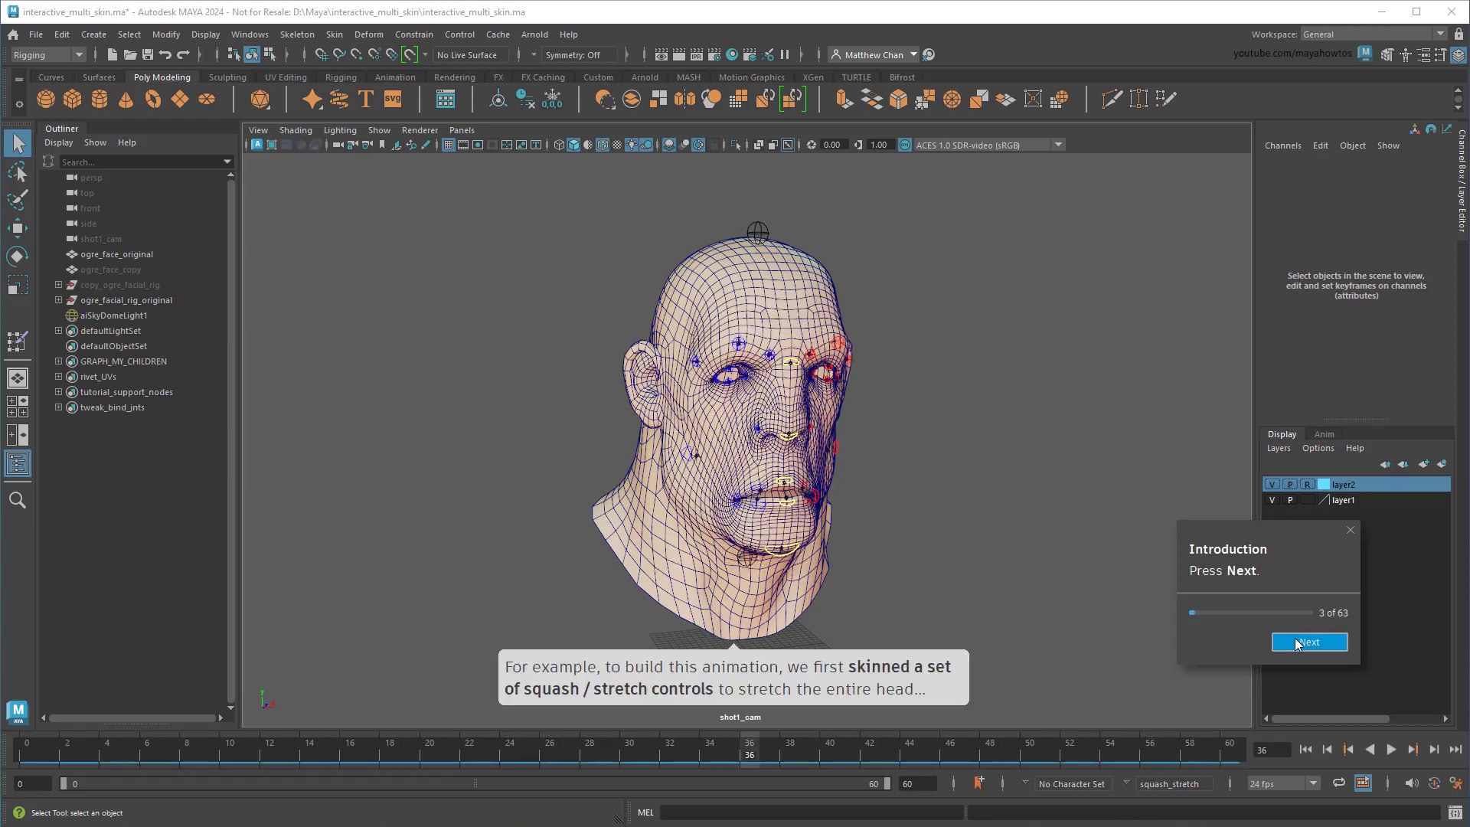
click(1297, 644)
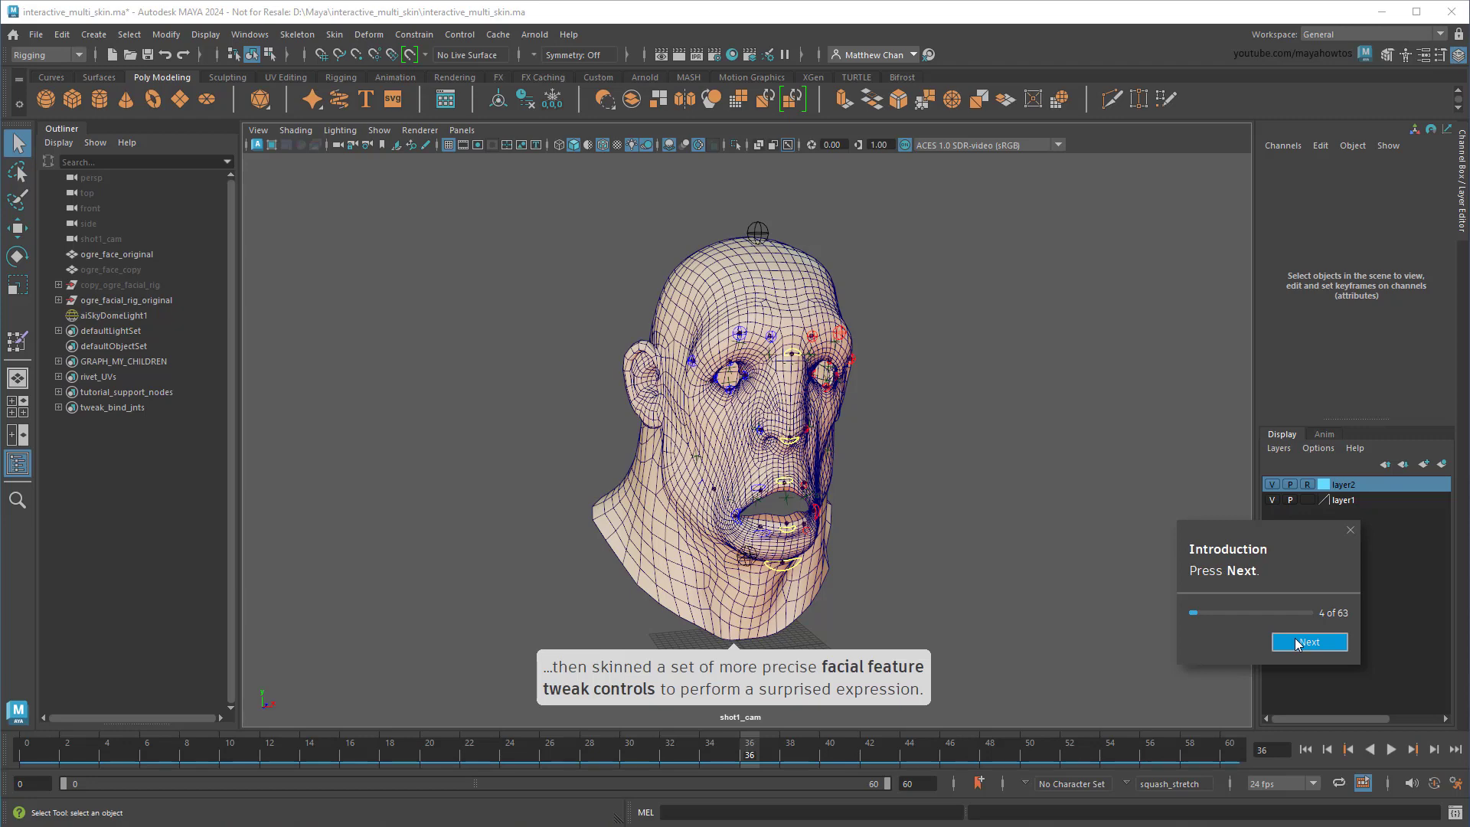
click(1296, 644)
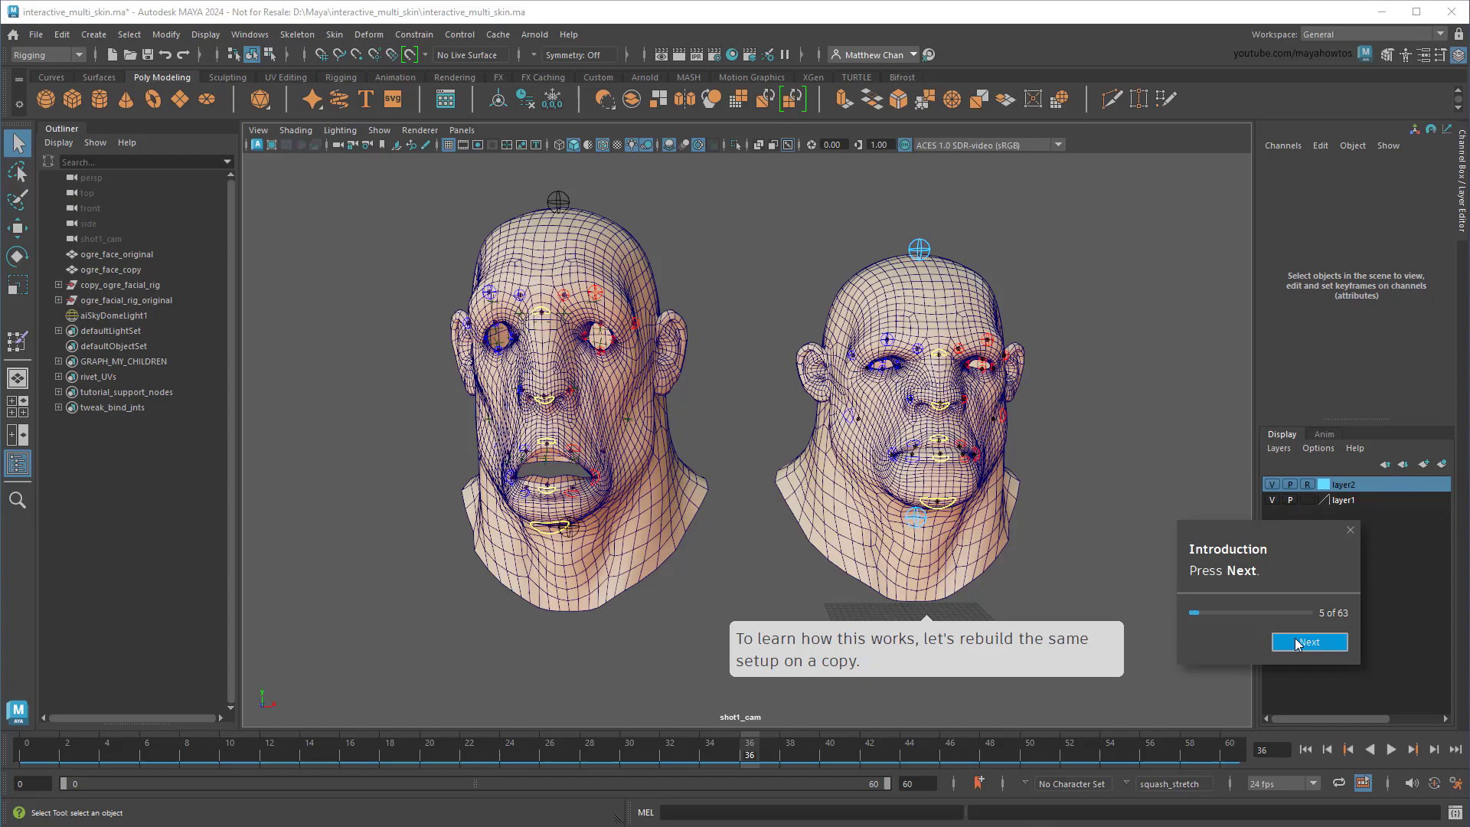
click(1297, 644)
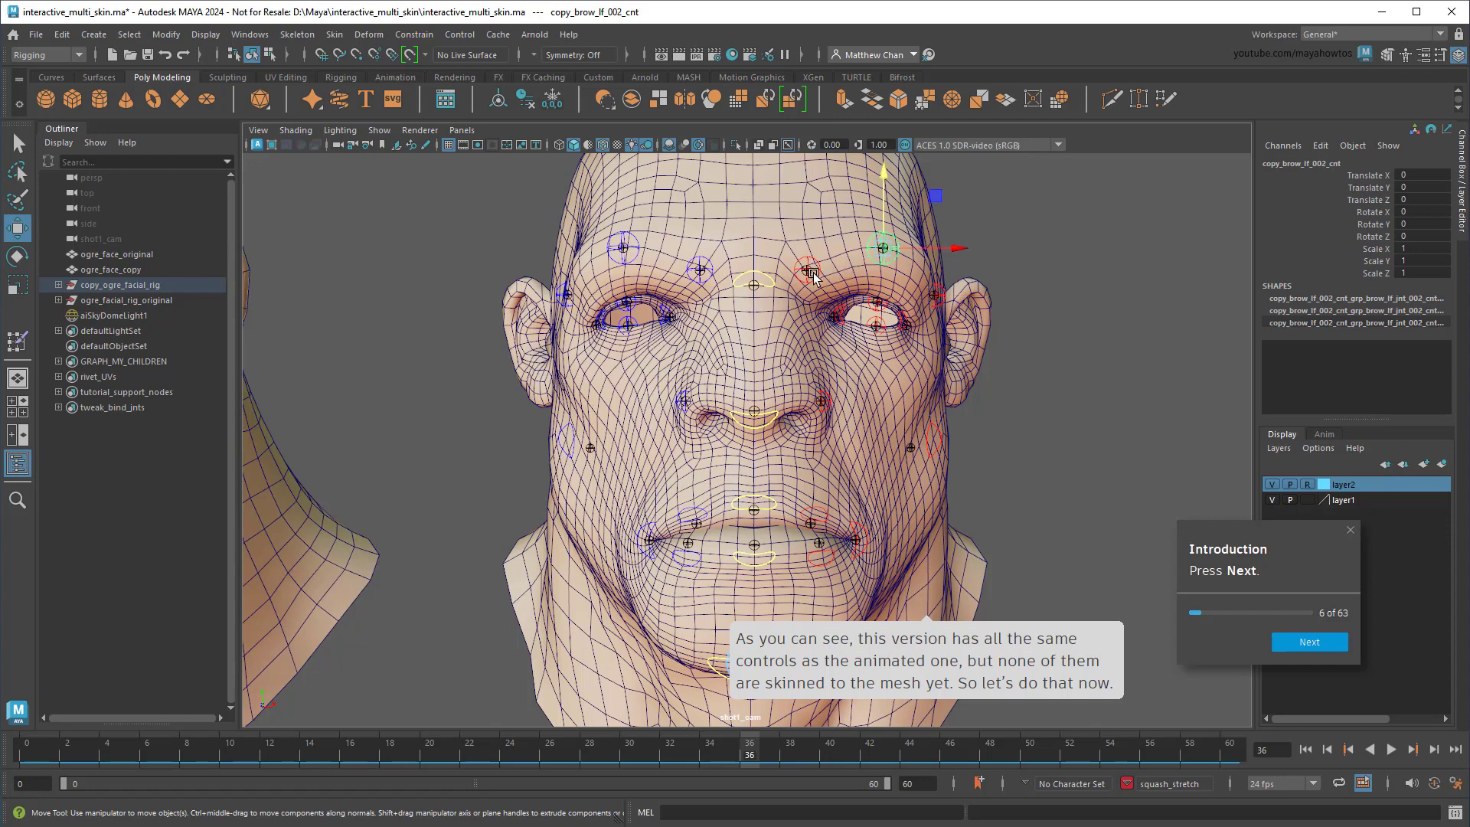
click(764, 275)
click(699, 266)
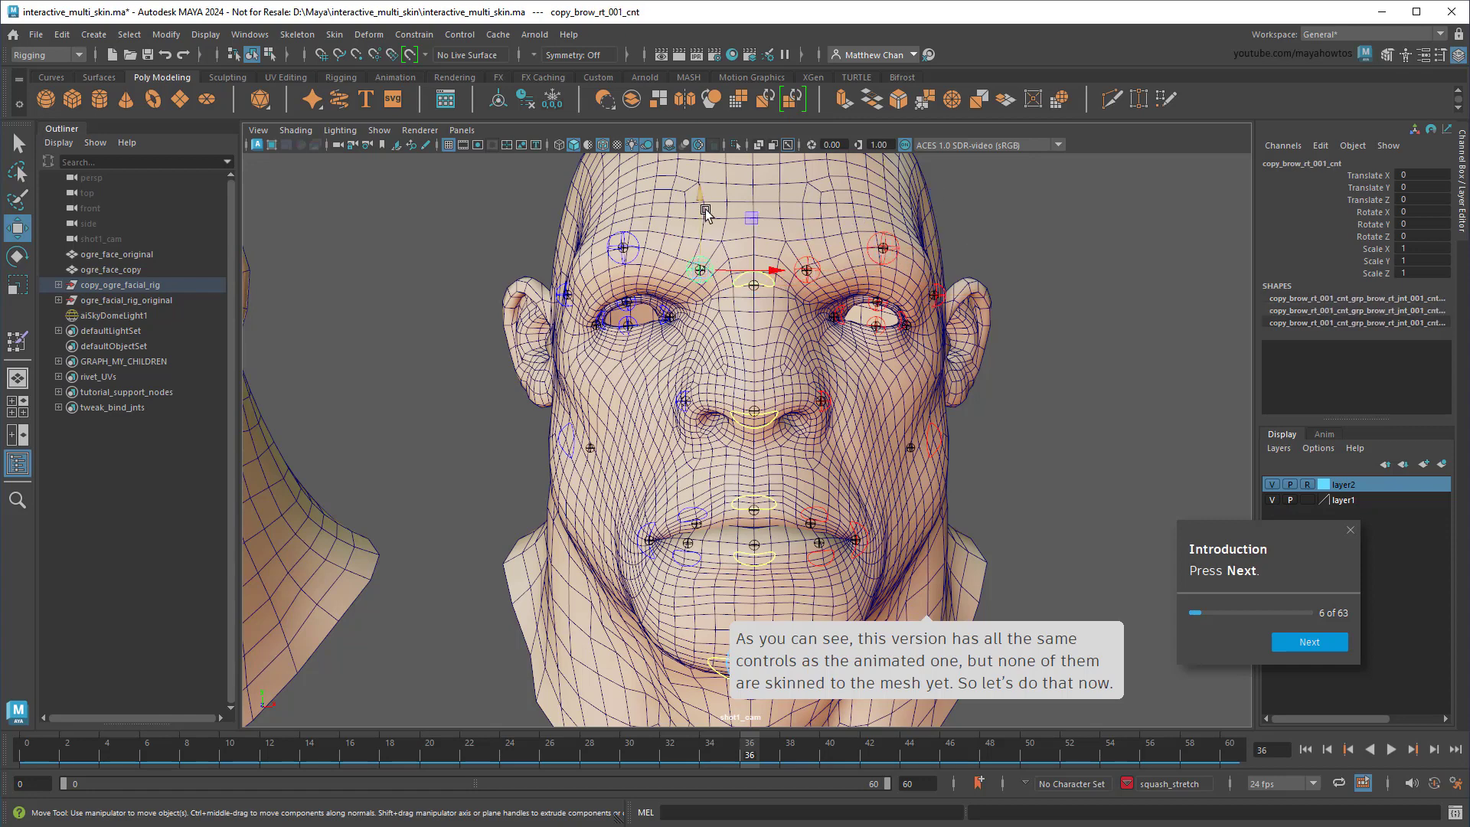
drag(700, 261, 700, 208)
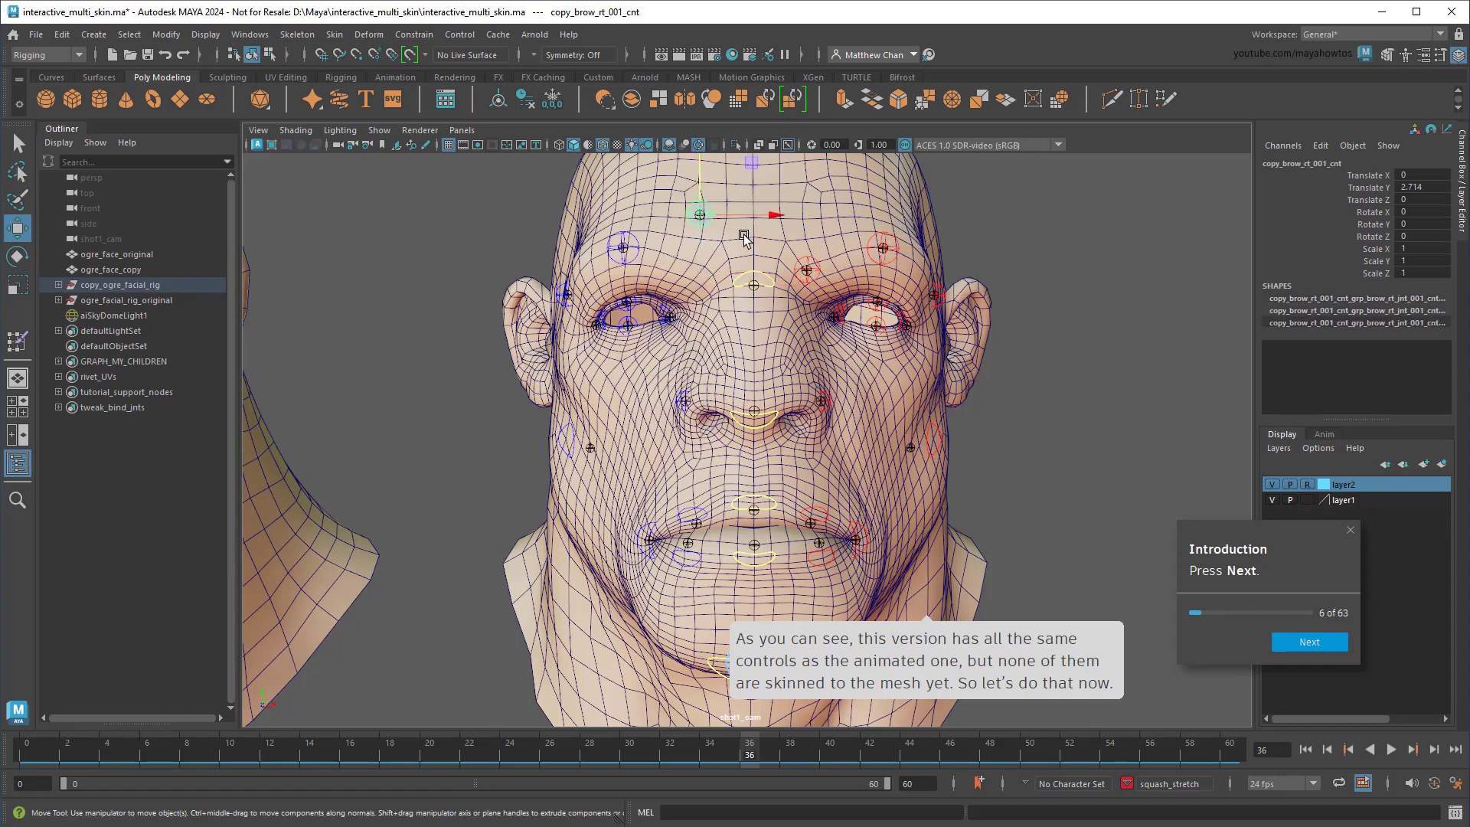
key(q)
click(1307, 484)
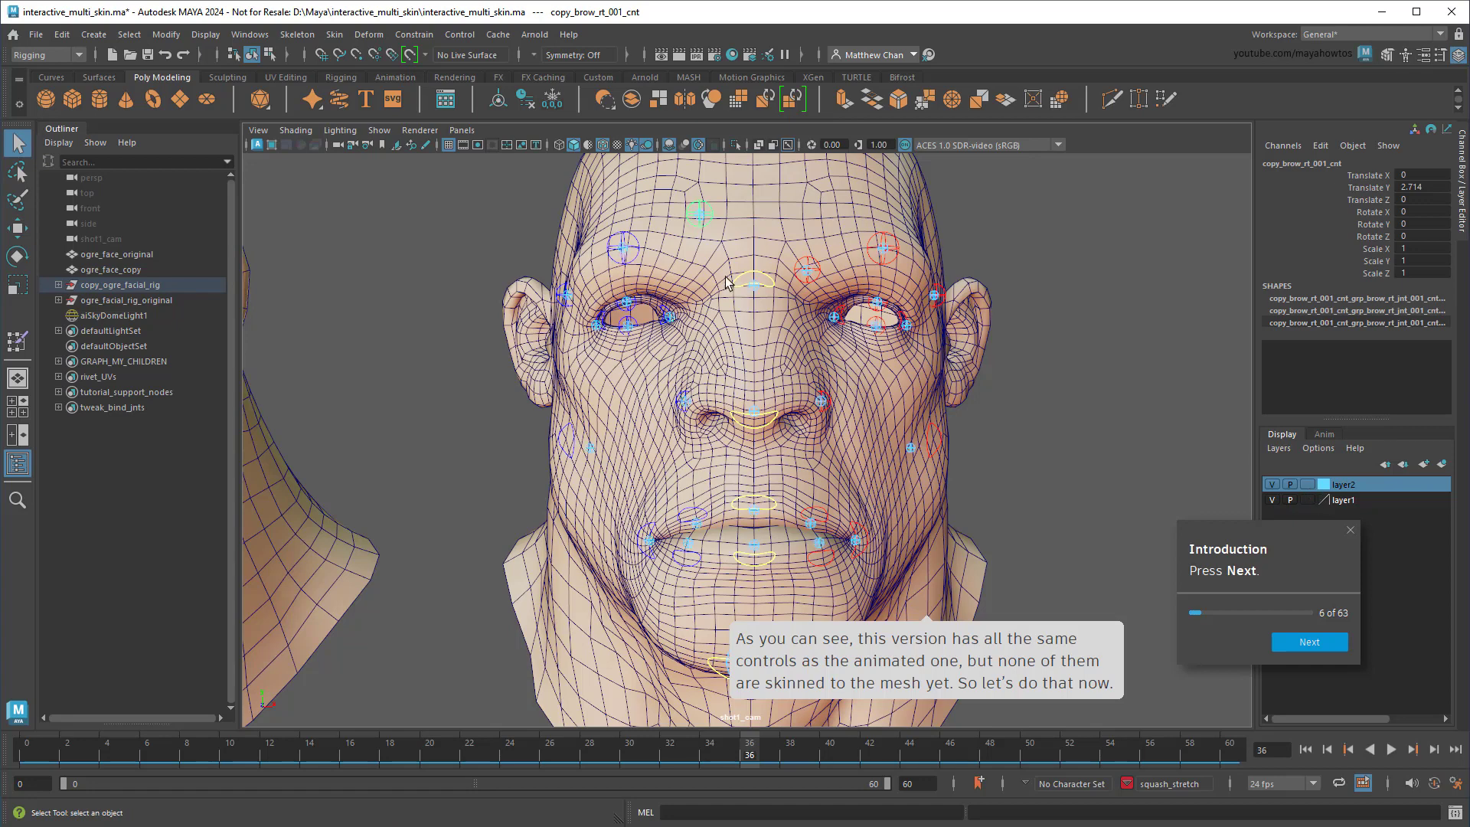
click(700, 219)
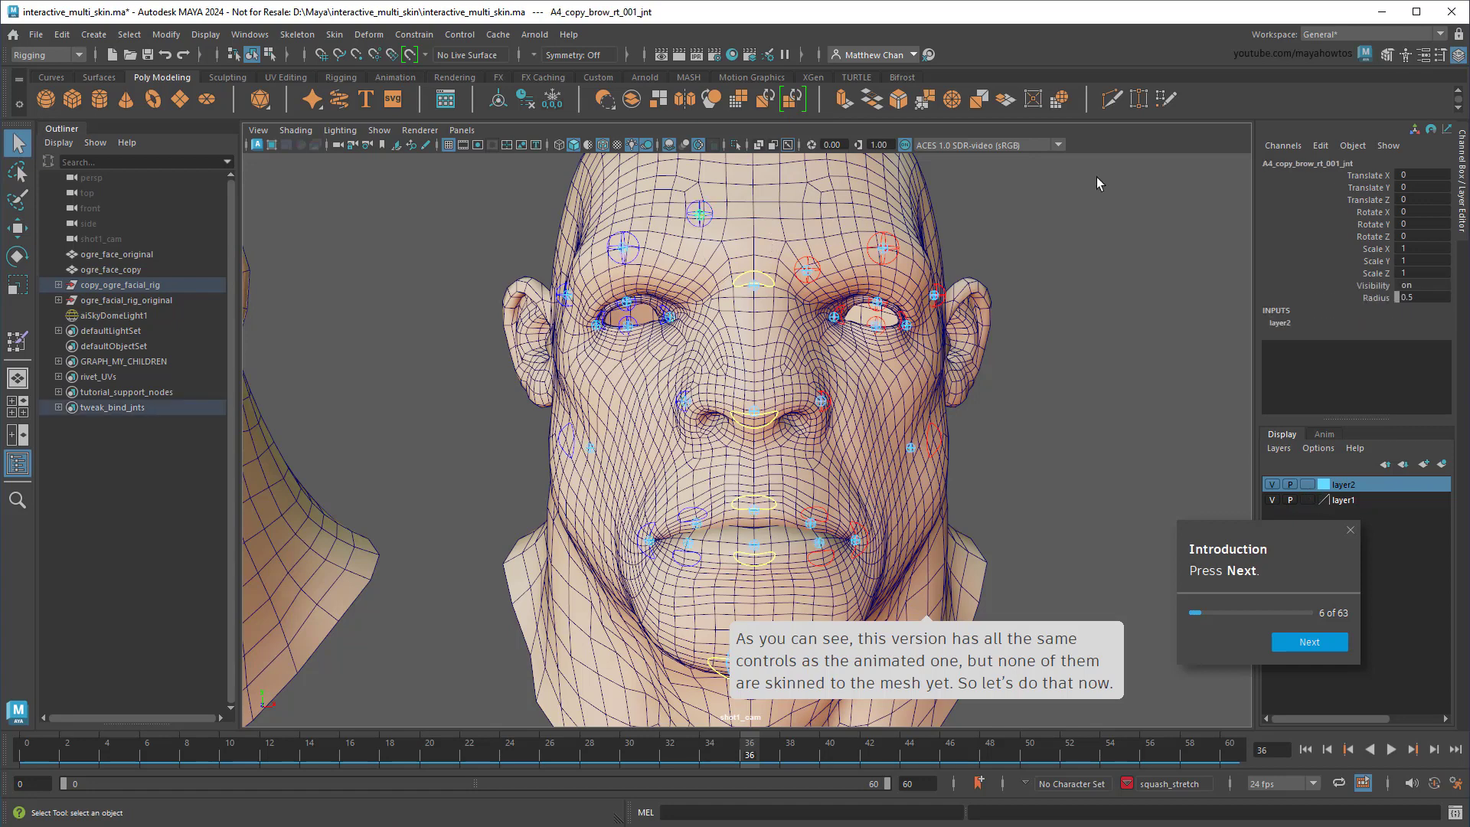
click(1422, 53)
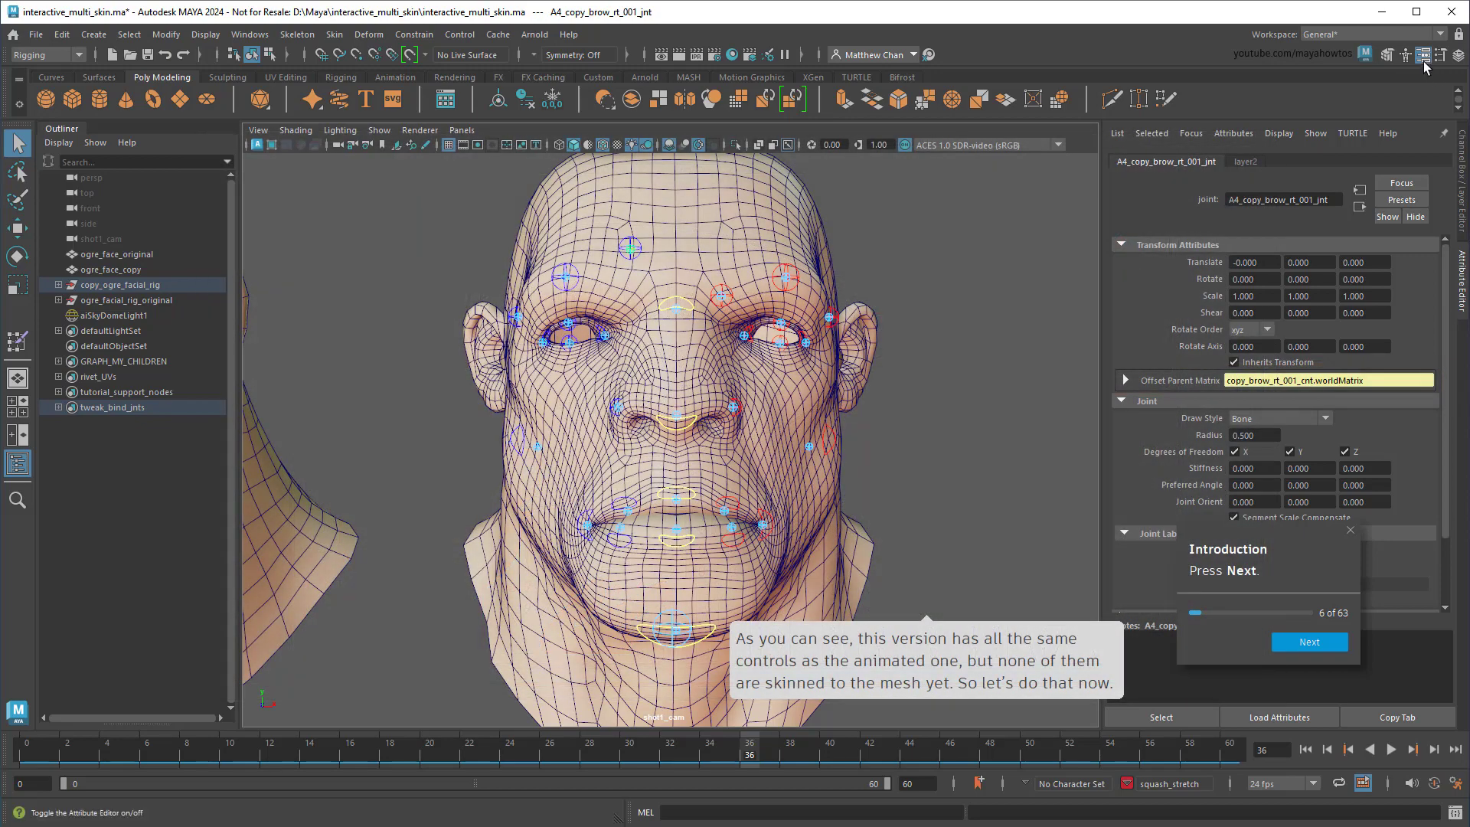
click(1423, 56)
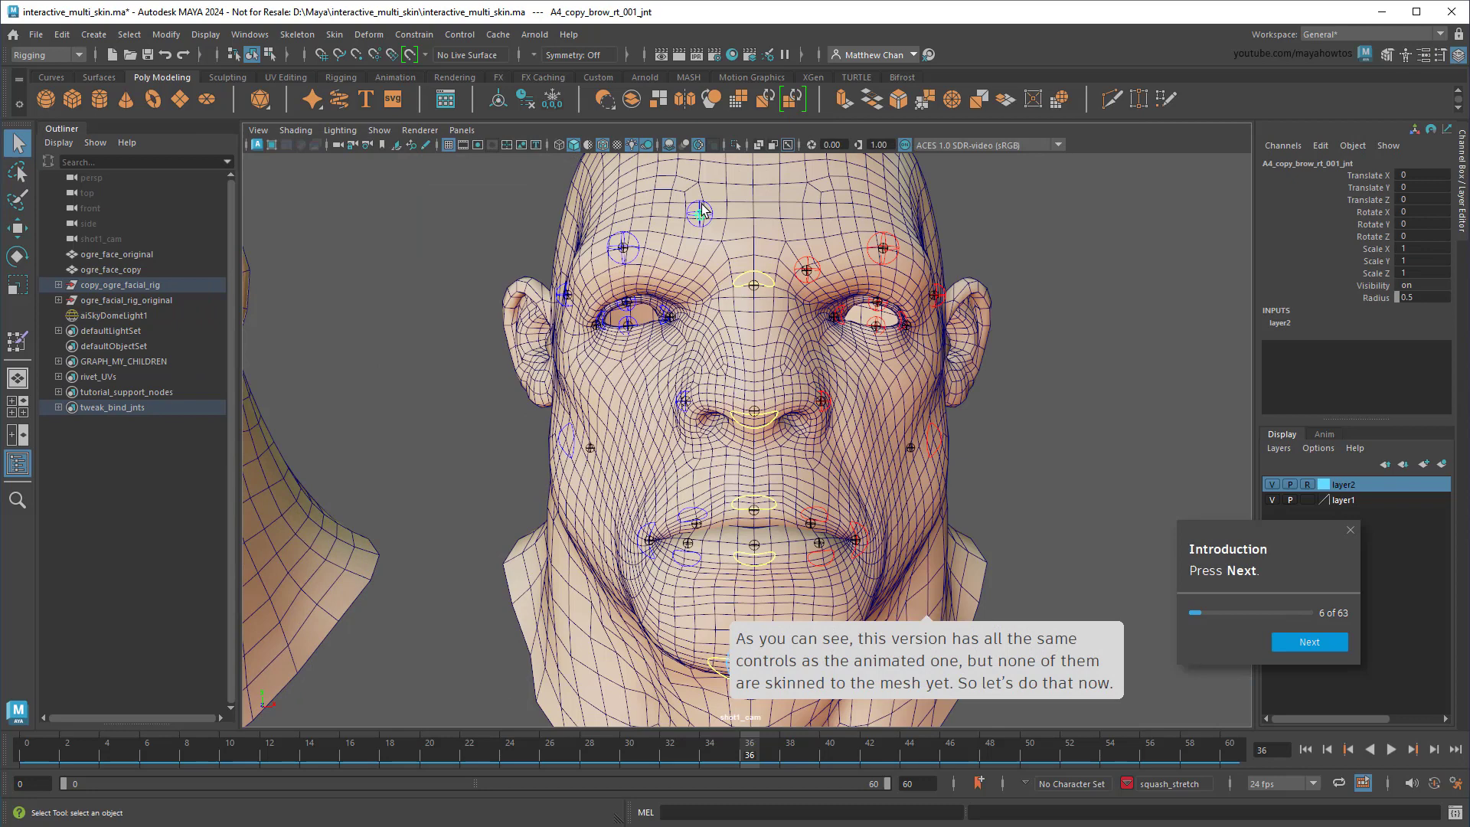
click(701, 206)
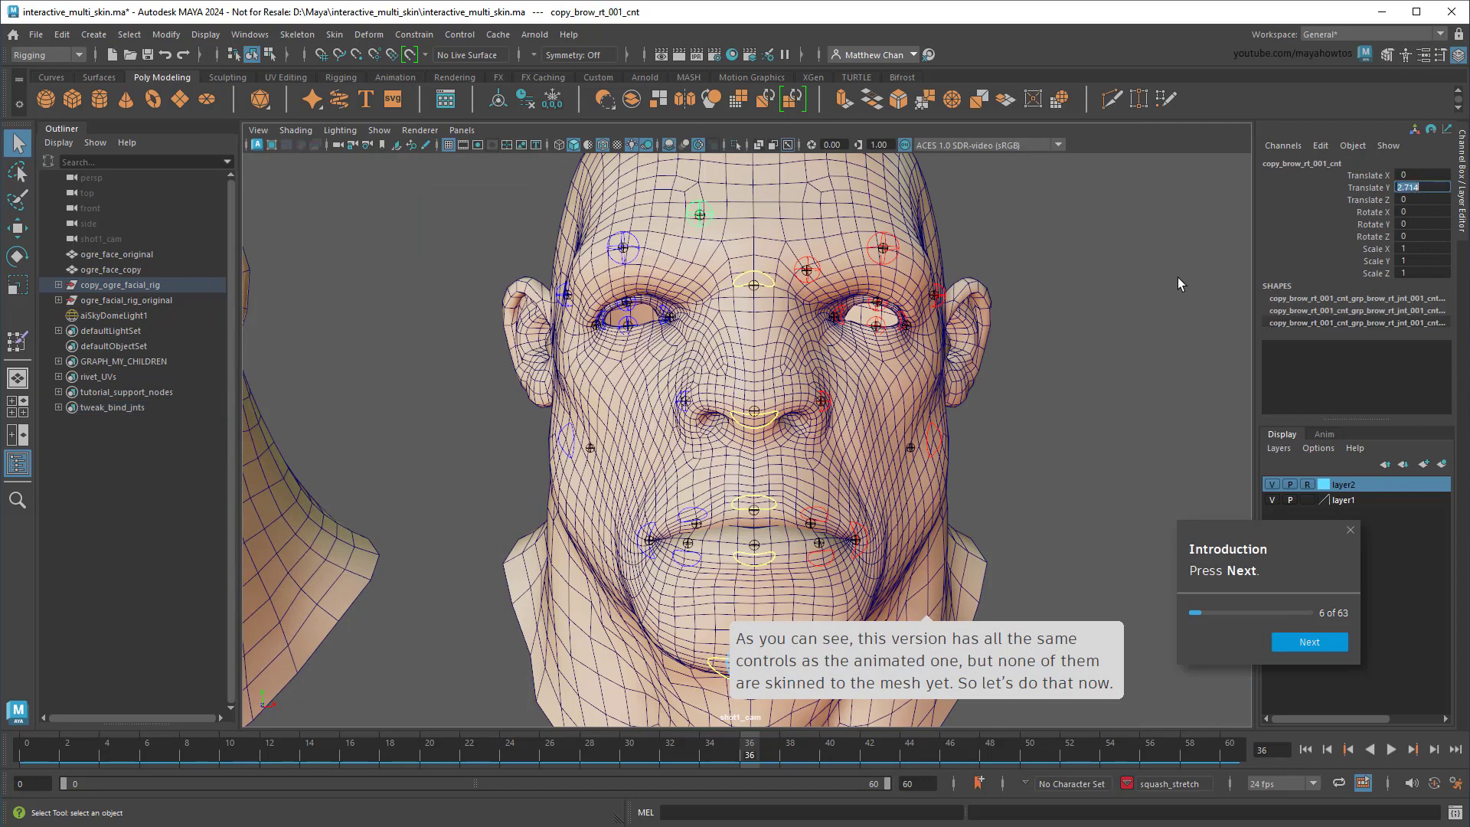
key(Return)
- Bind the top and chin squash joints to the copied head mesh
click(1309, 642)
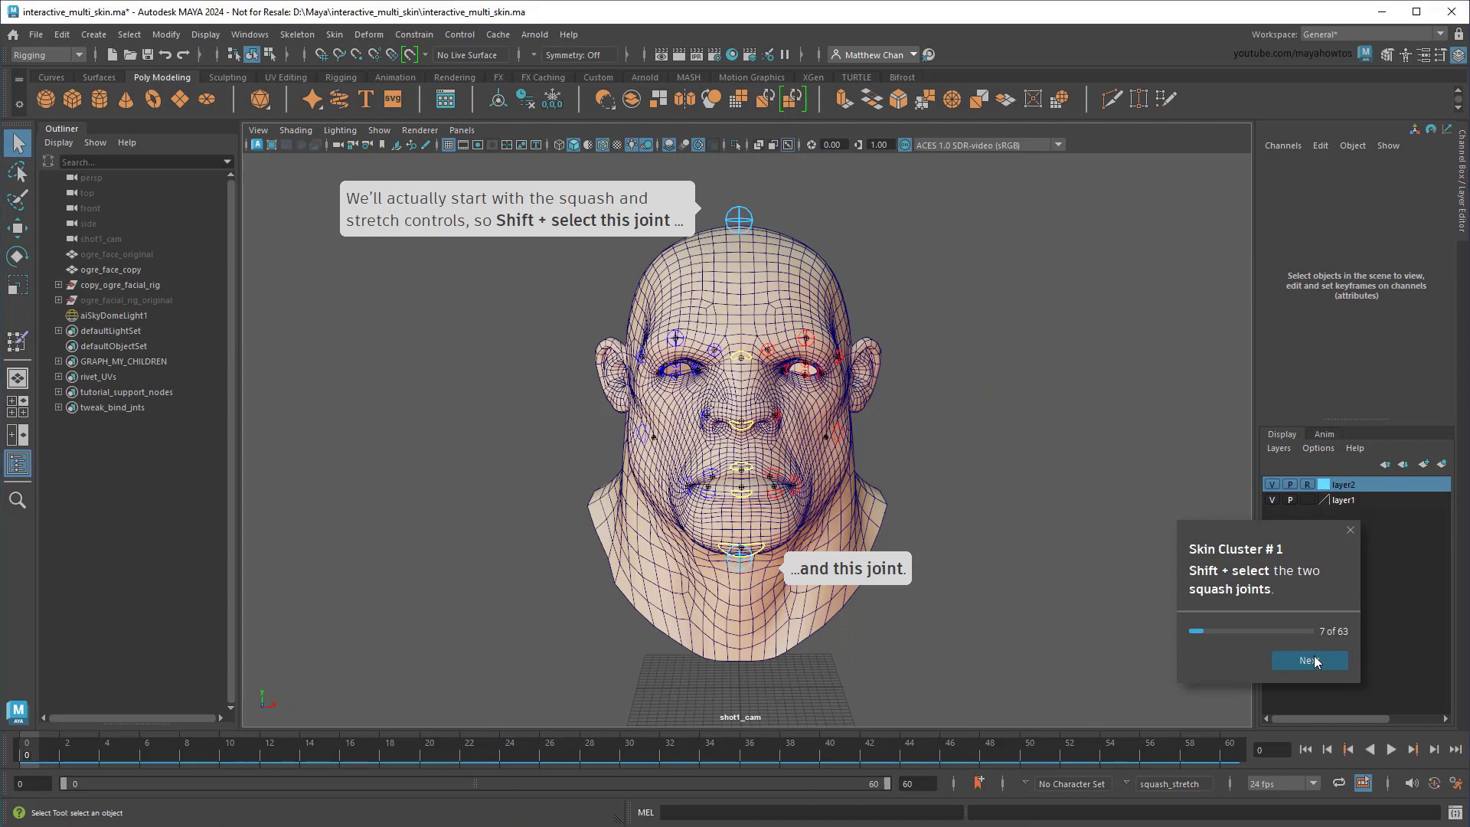
shift+click(739, 227)
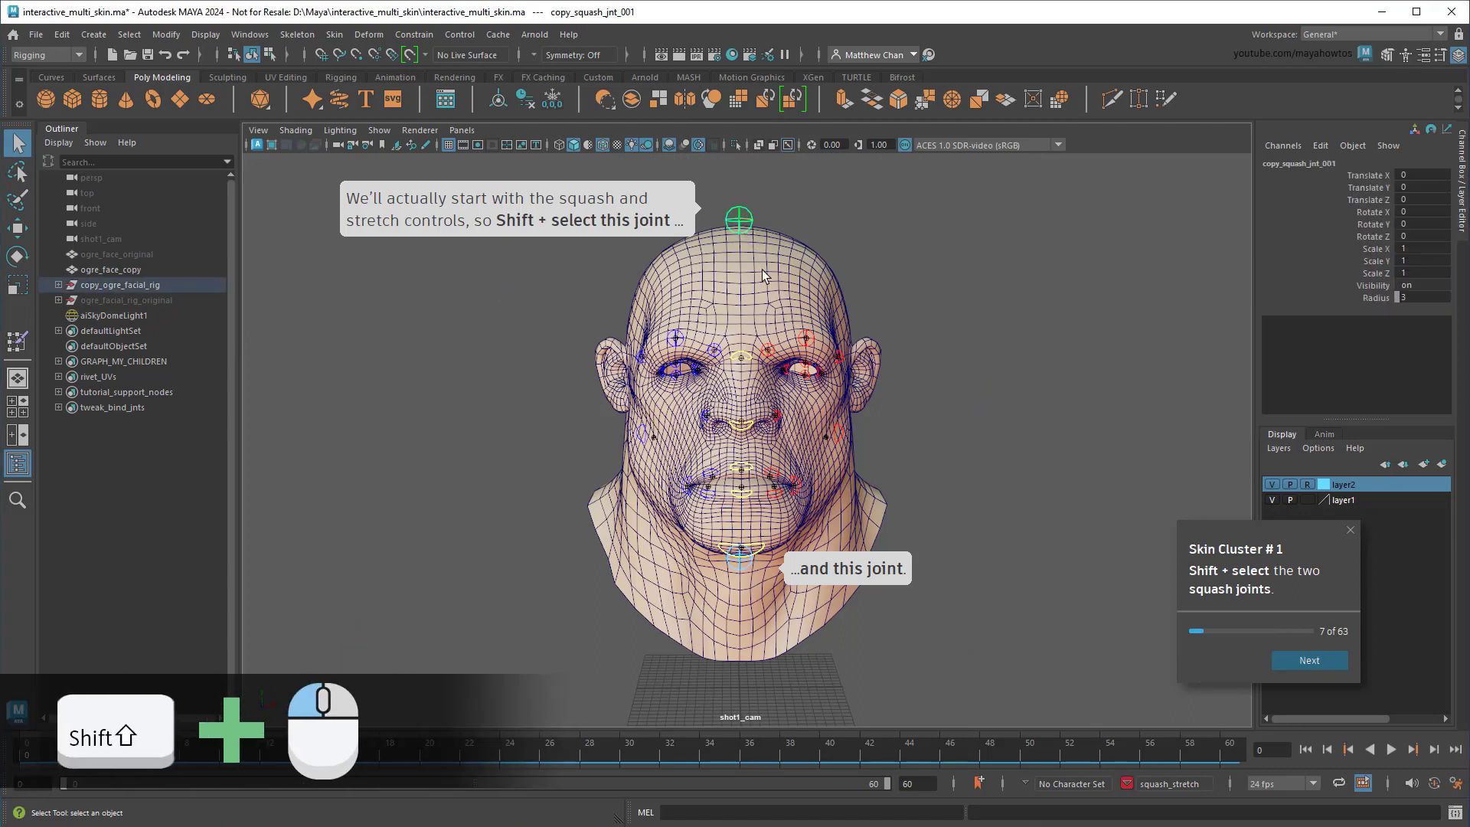
shift+click(741, 571)
shift+click(761, 609)
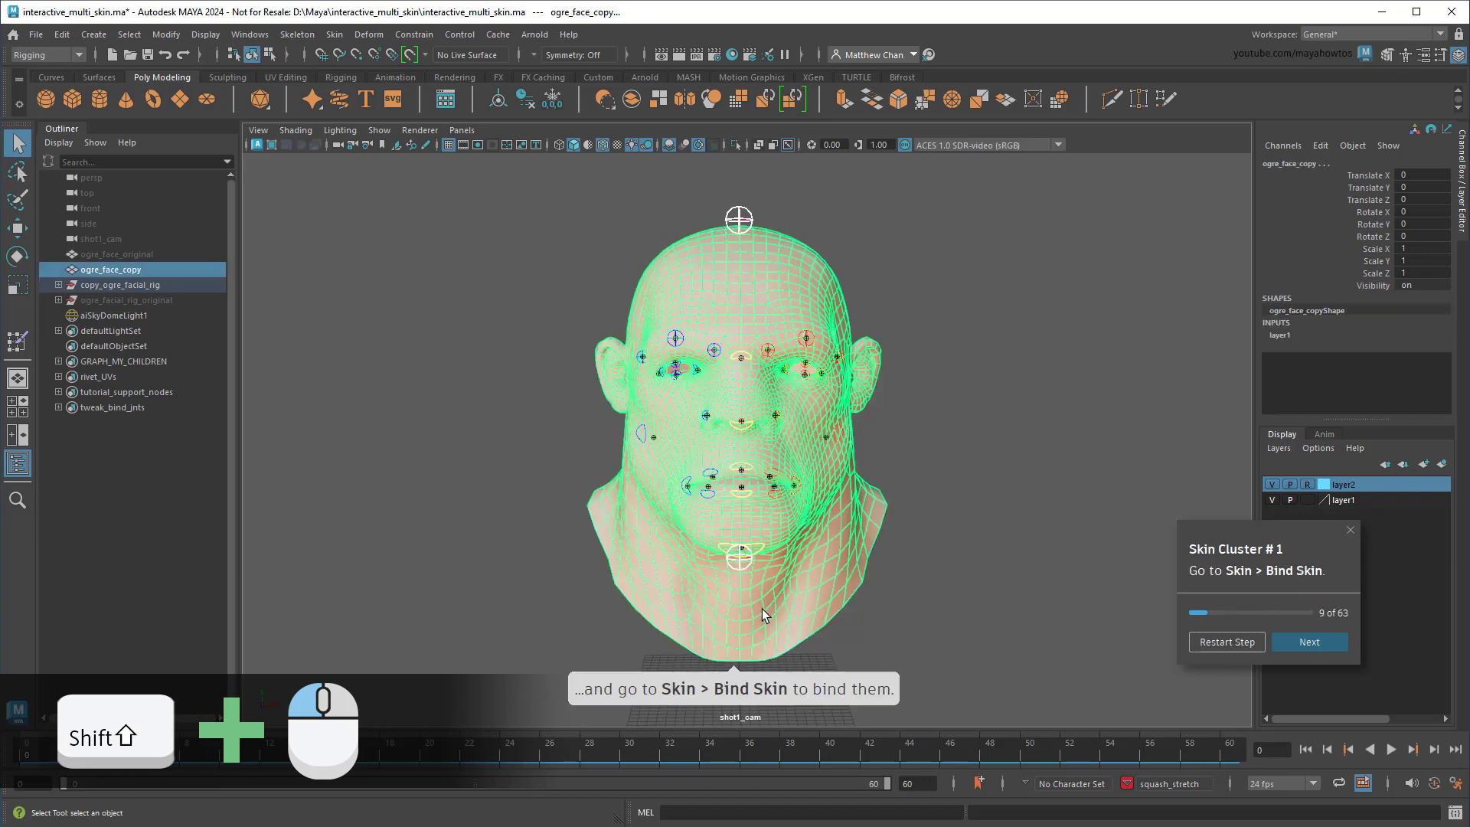
click(333, 34)
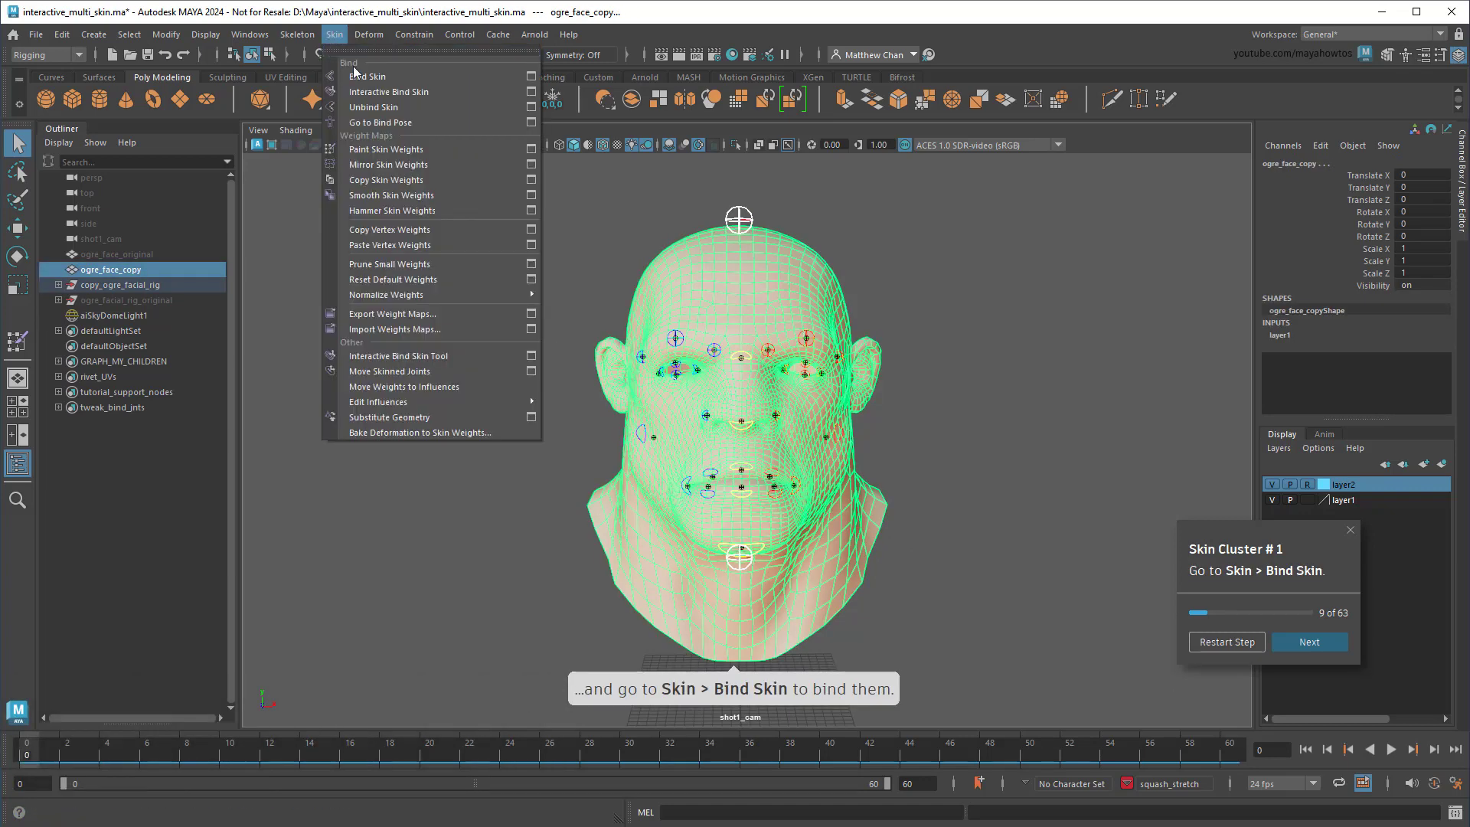
click(407, 77)
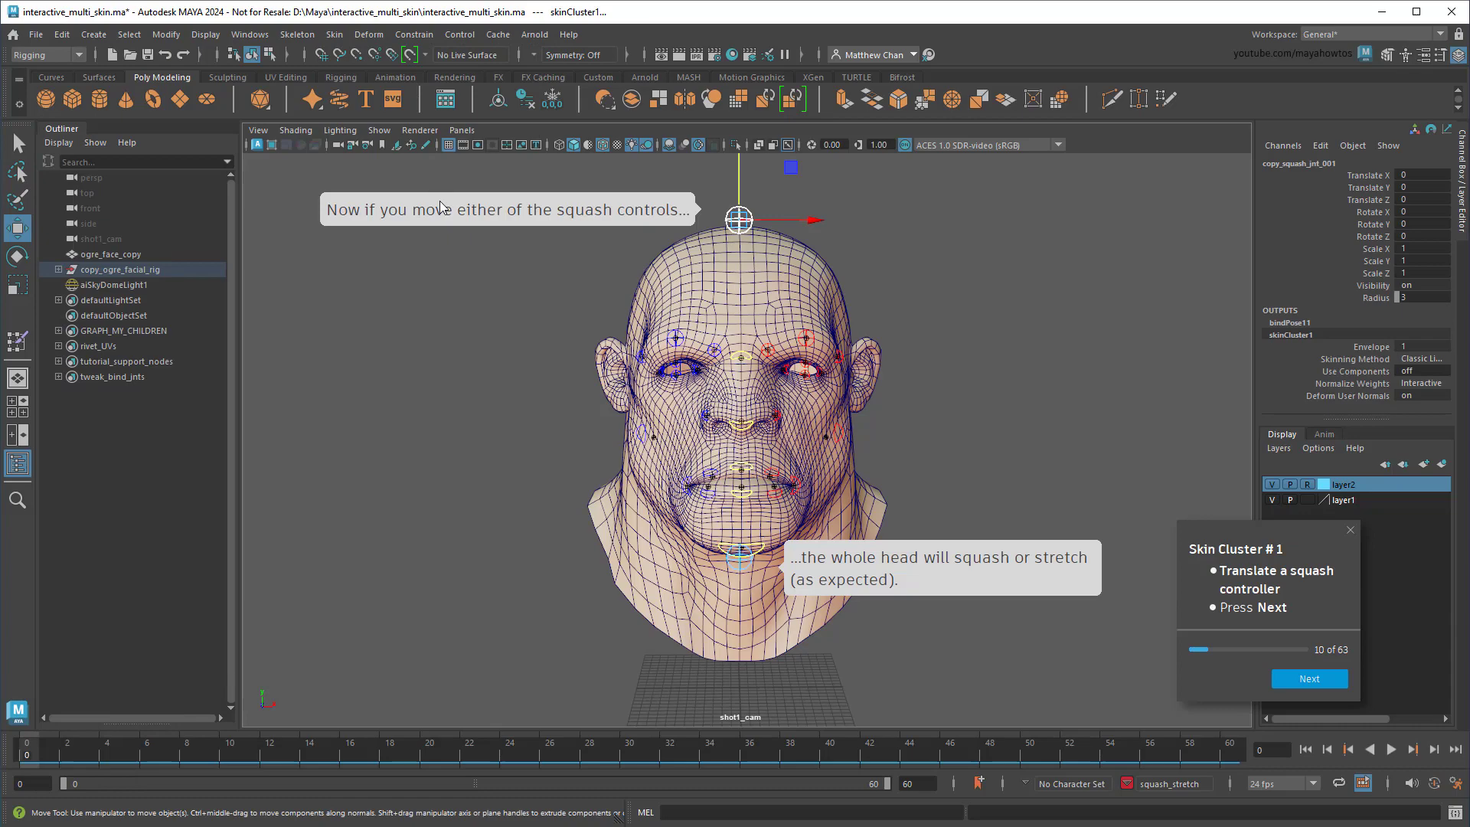
- Stretch, squash and shear the head with the squash controls, reaching step 11
mouse_move(744, 167)
mouse_down()
mouse_move(753, 126)
mouse_move(764, 152)
mouse_up()
click(740, 568)
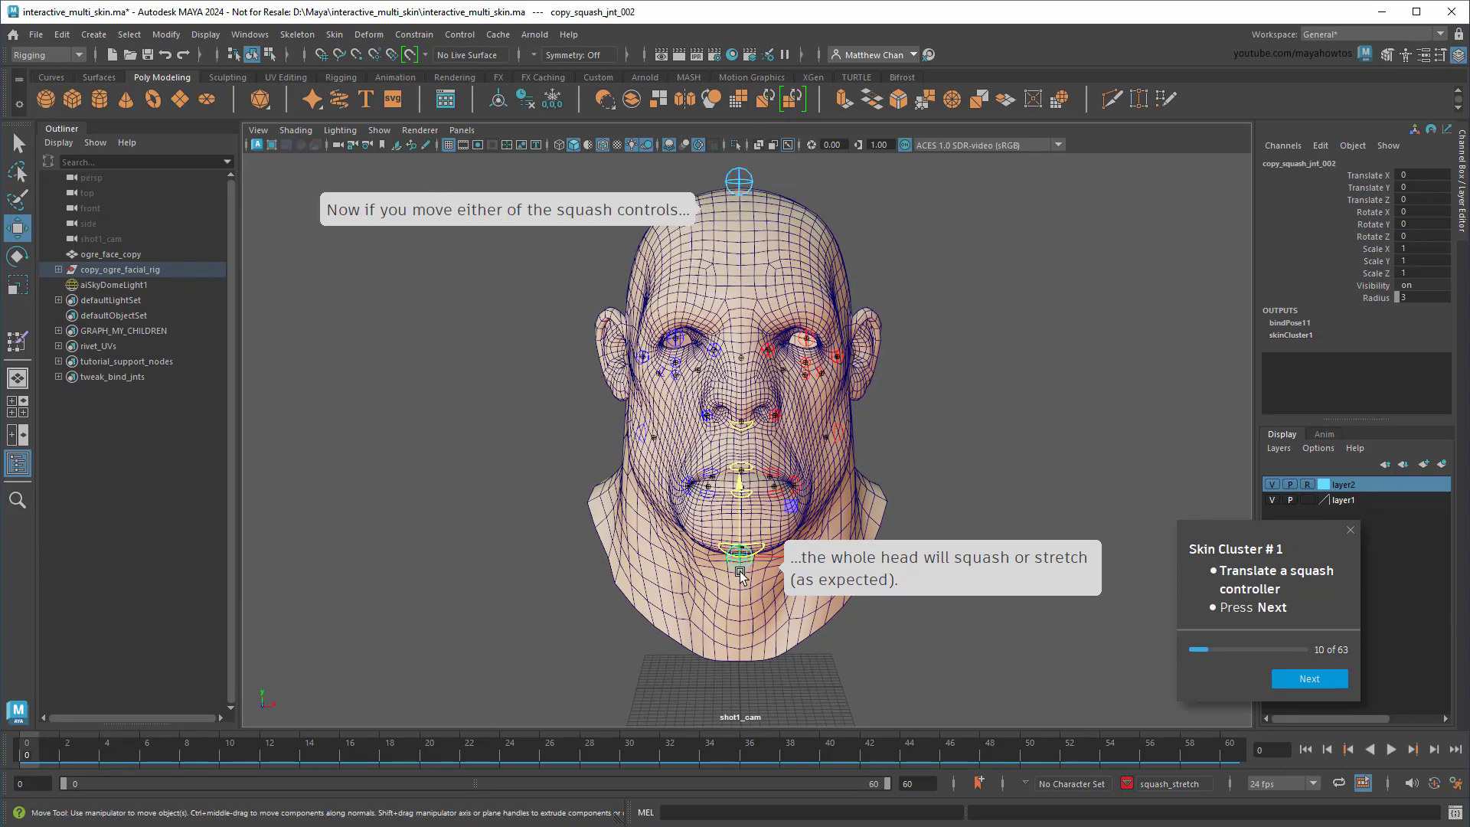
drag(739, 575, 739, 620)
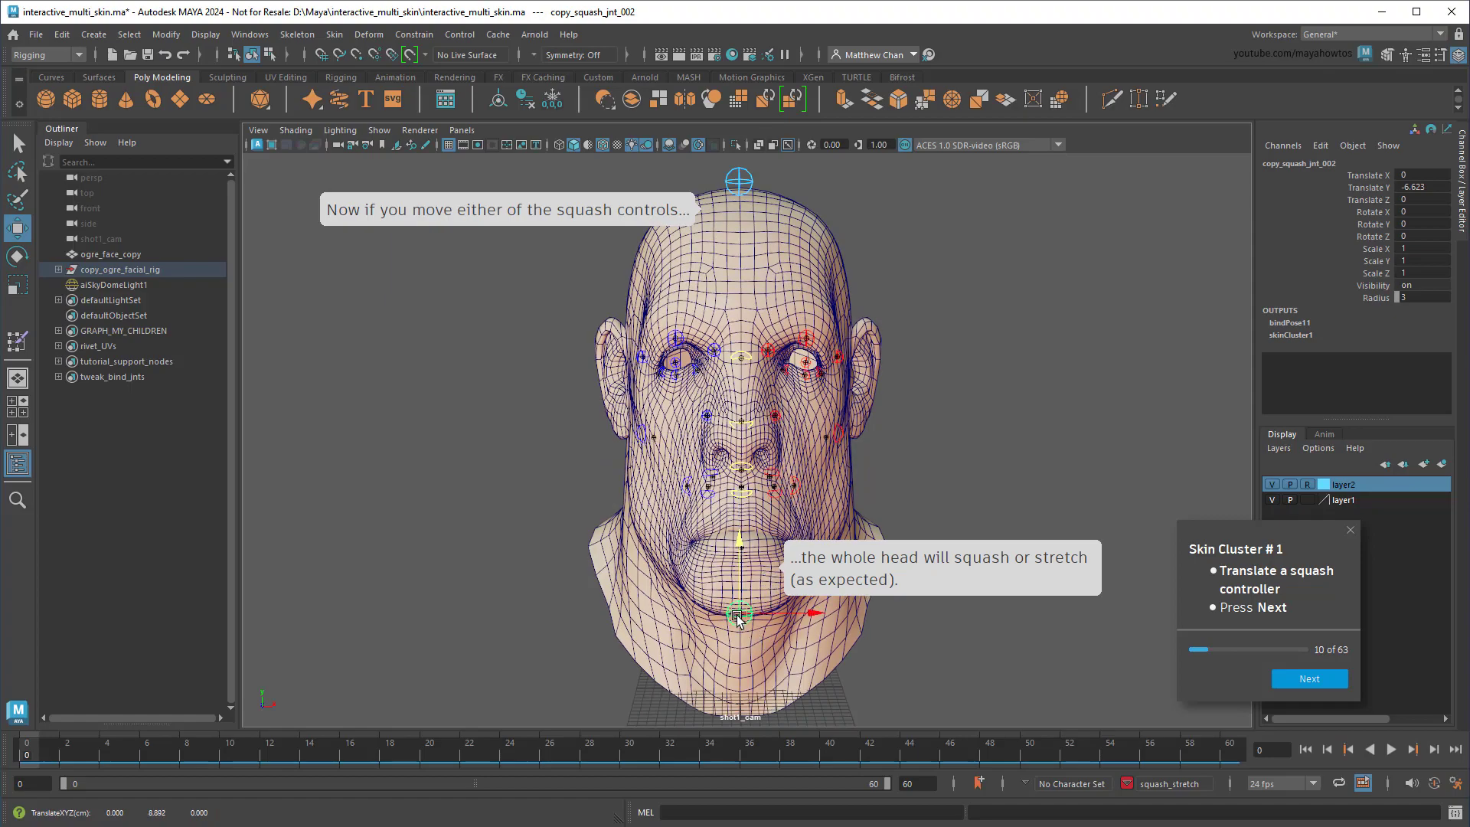
drag(738, 620, 616, 598)
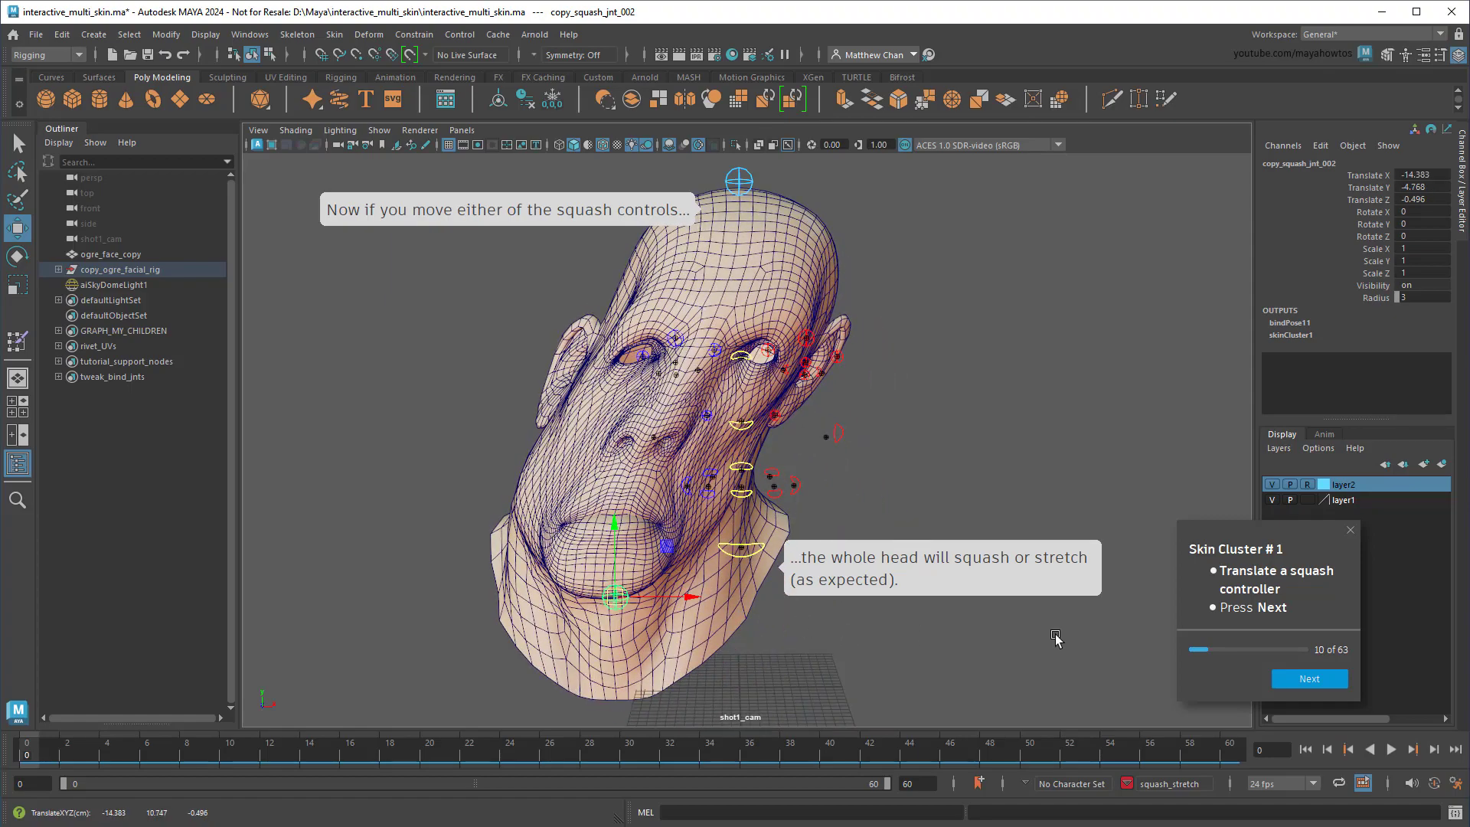
click(1309, 677)
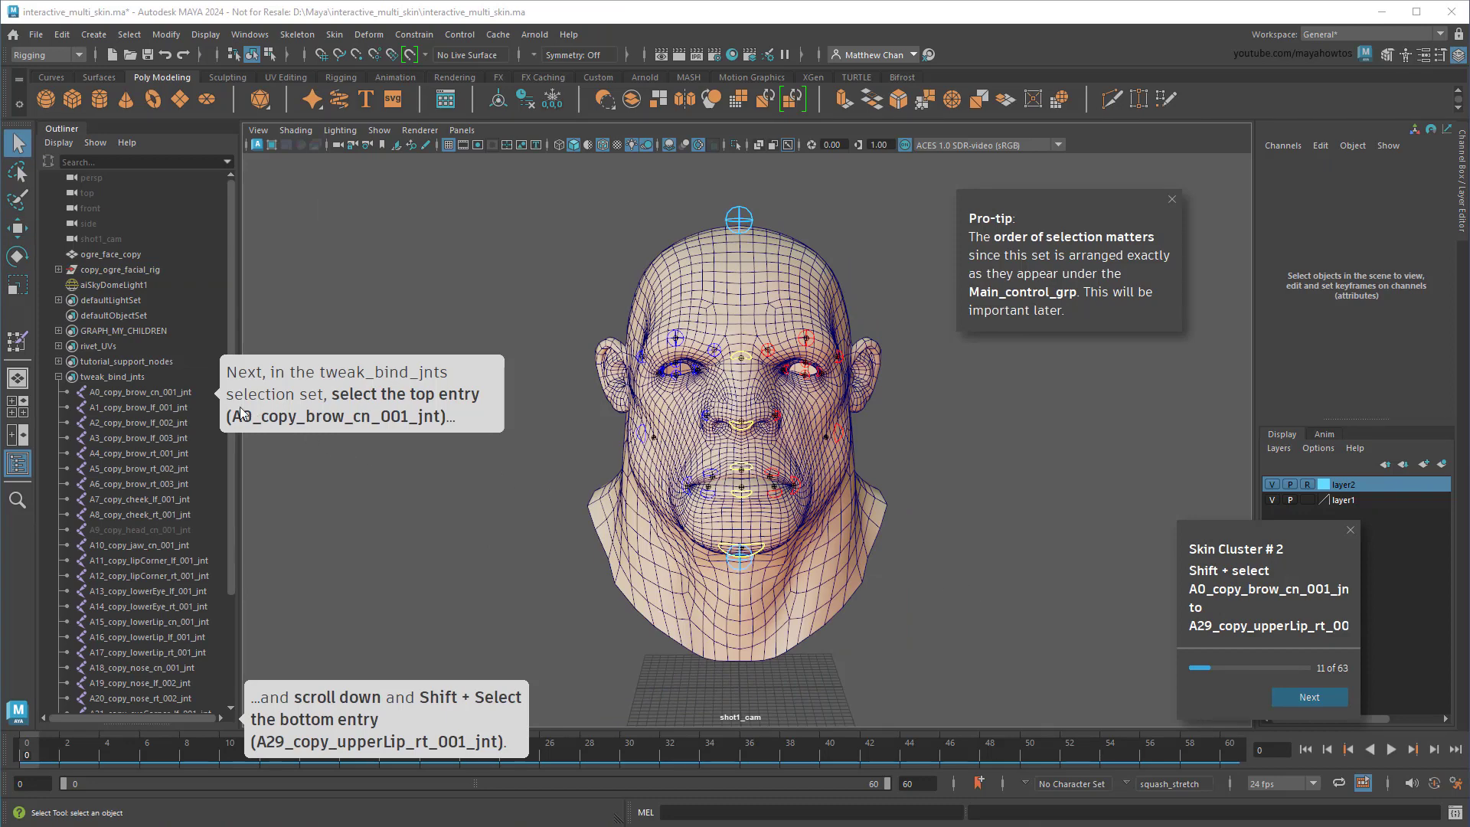
- Bind tweak joints A0 through A29 to the ogre face mesh, confirming the second skin cluster
click(161, 377)
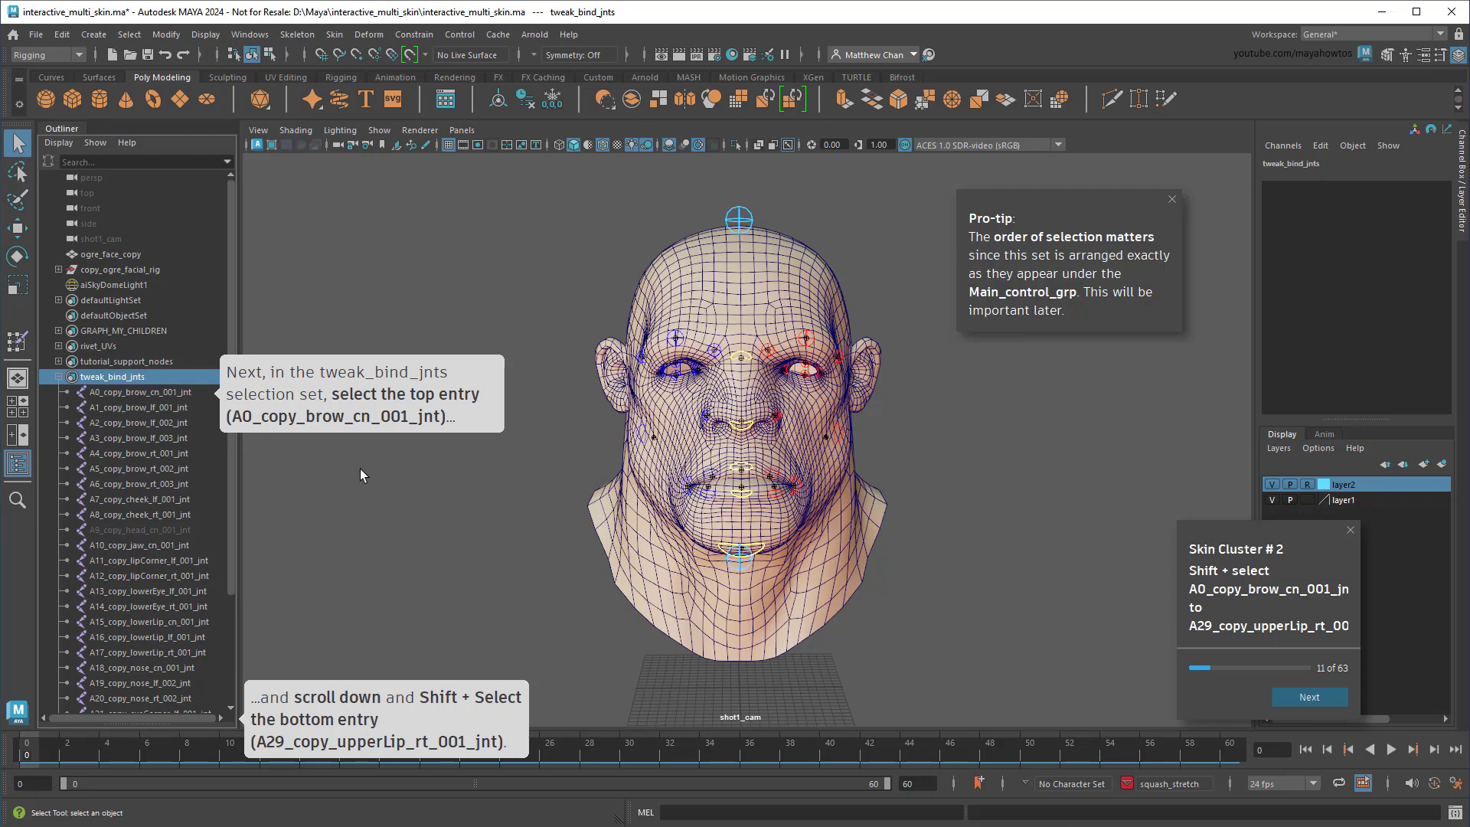
click(176, 394)
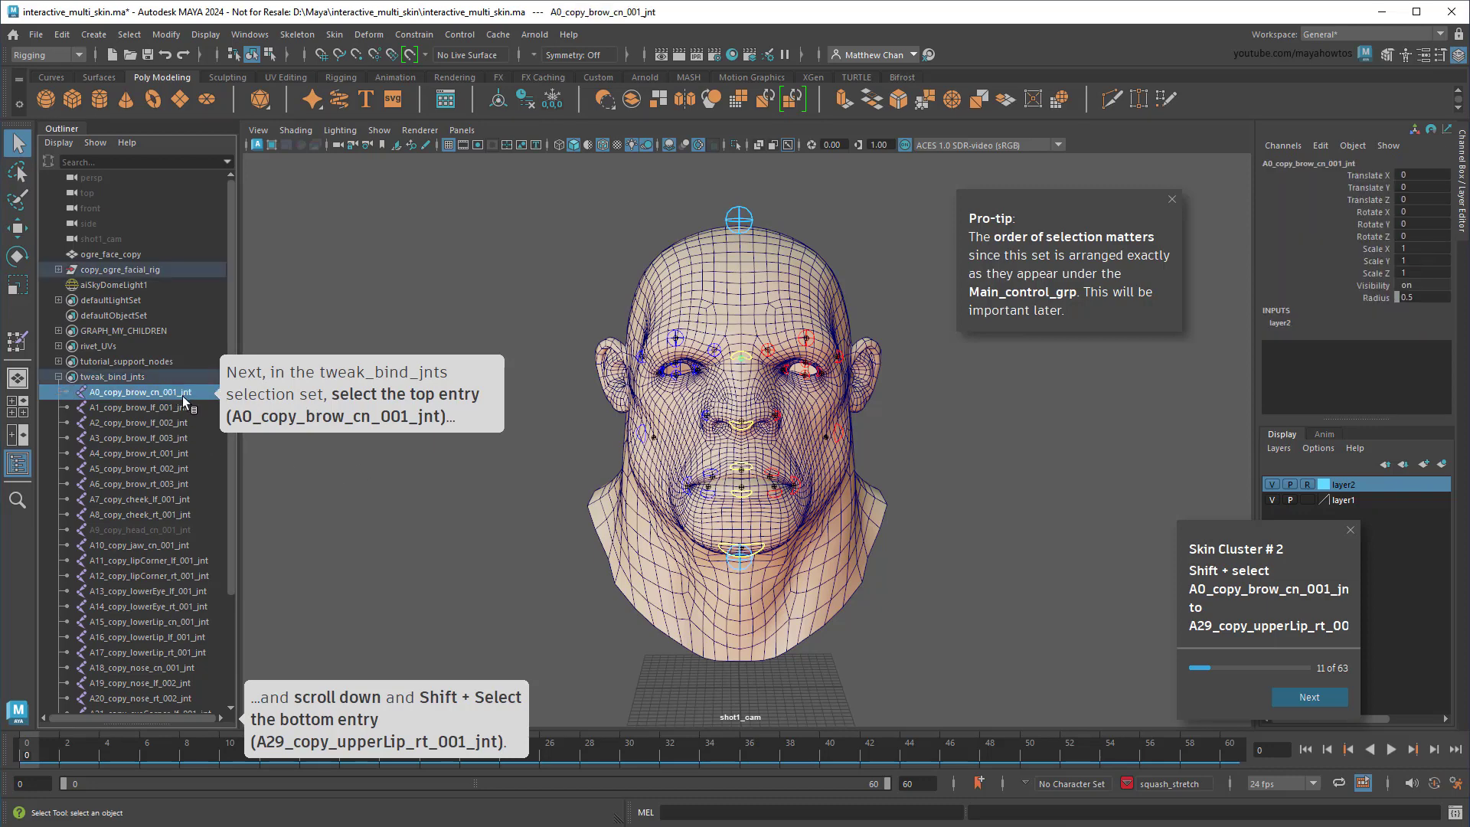
scroll(150, 482, down, 3)
shift+click(158, 697)
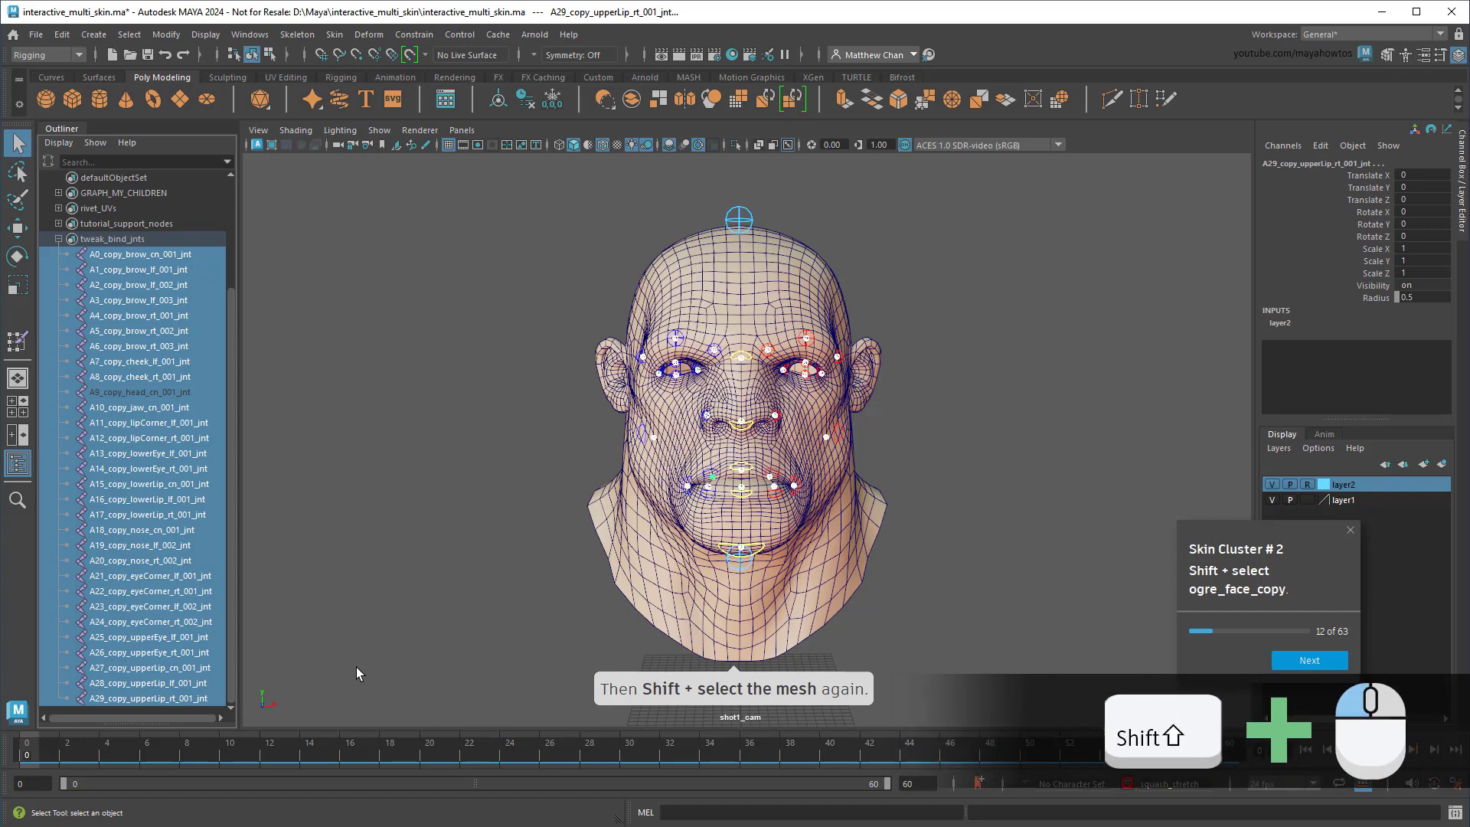
shift+click(628, 620)
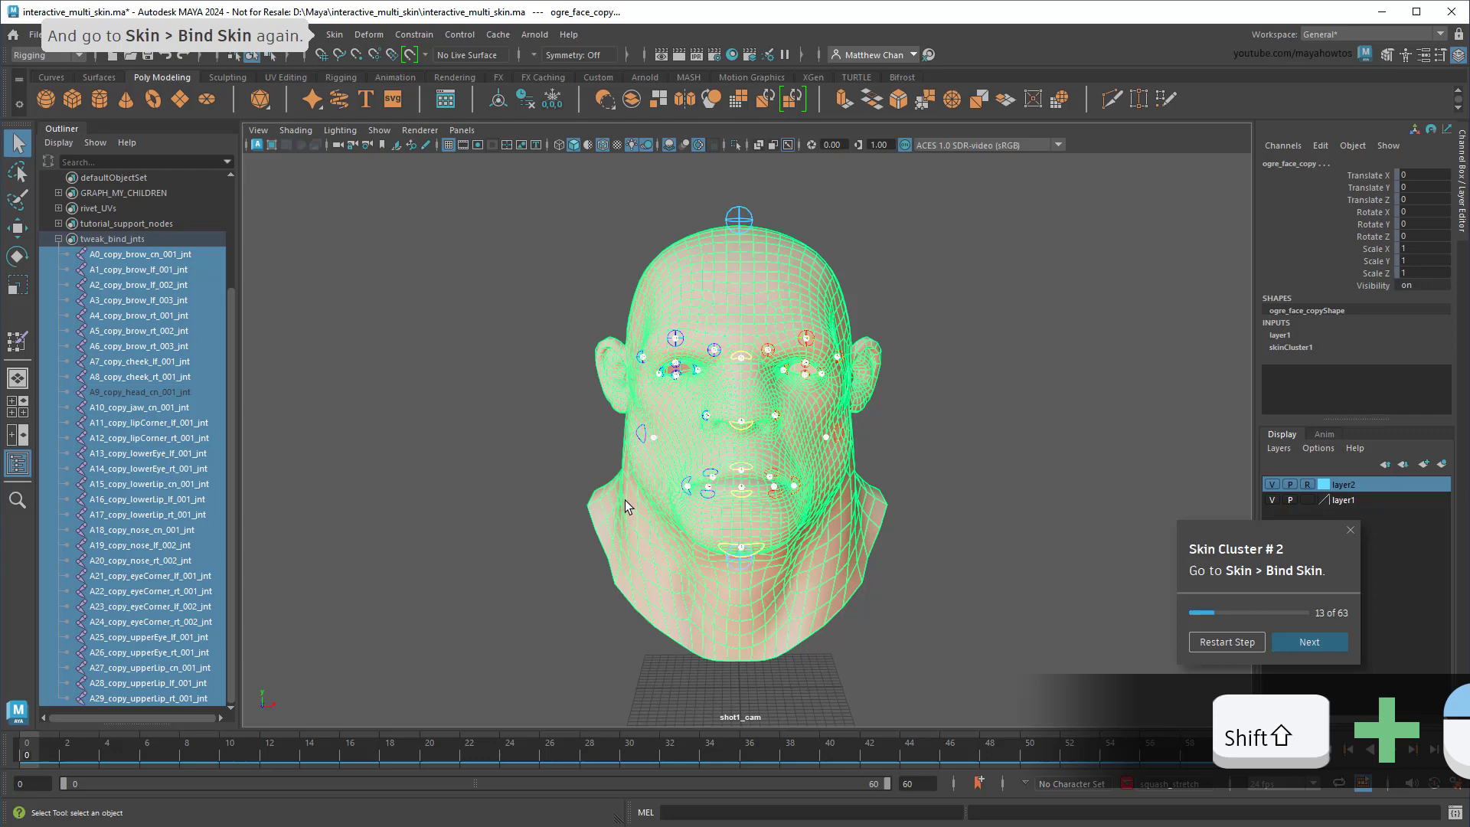
click(334, 34)
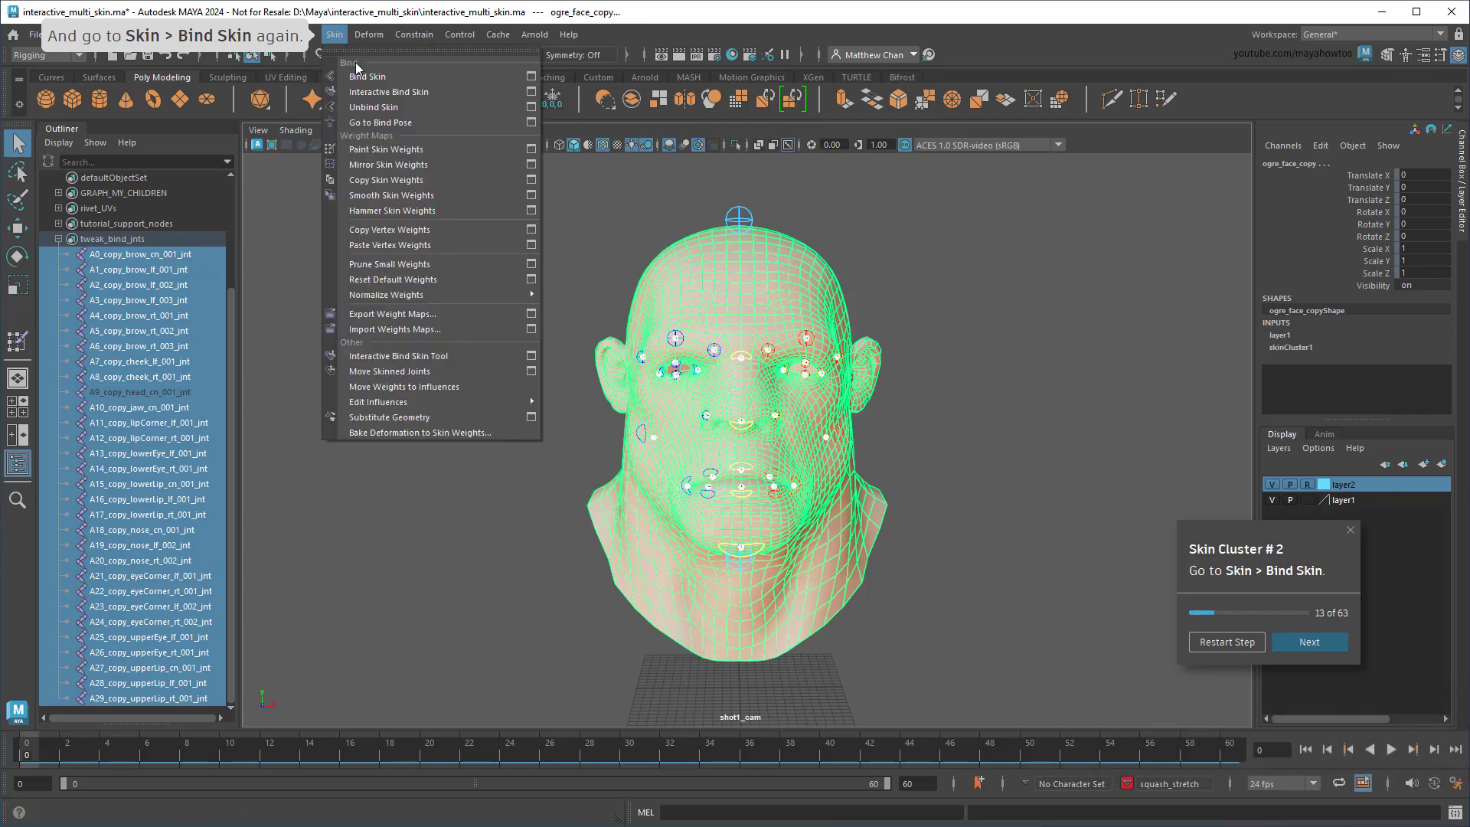
click(368, 77)
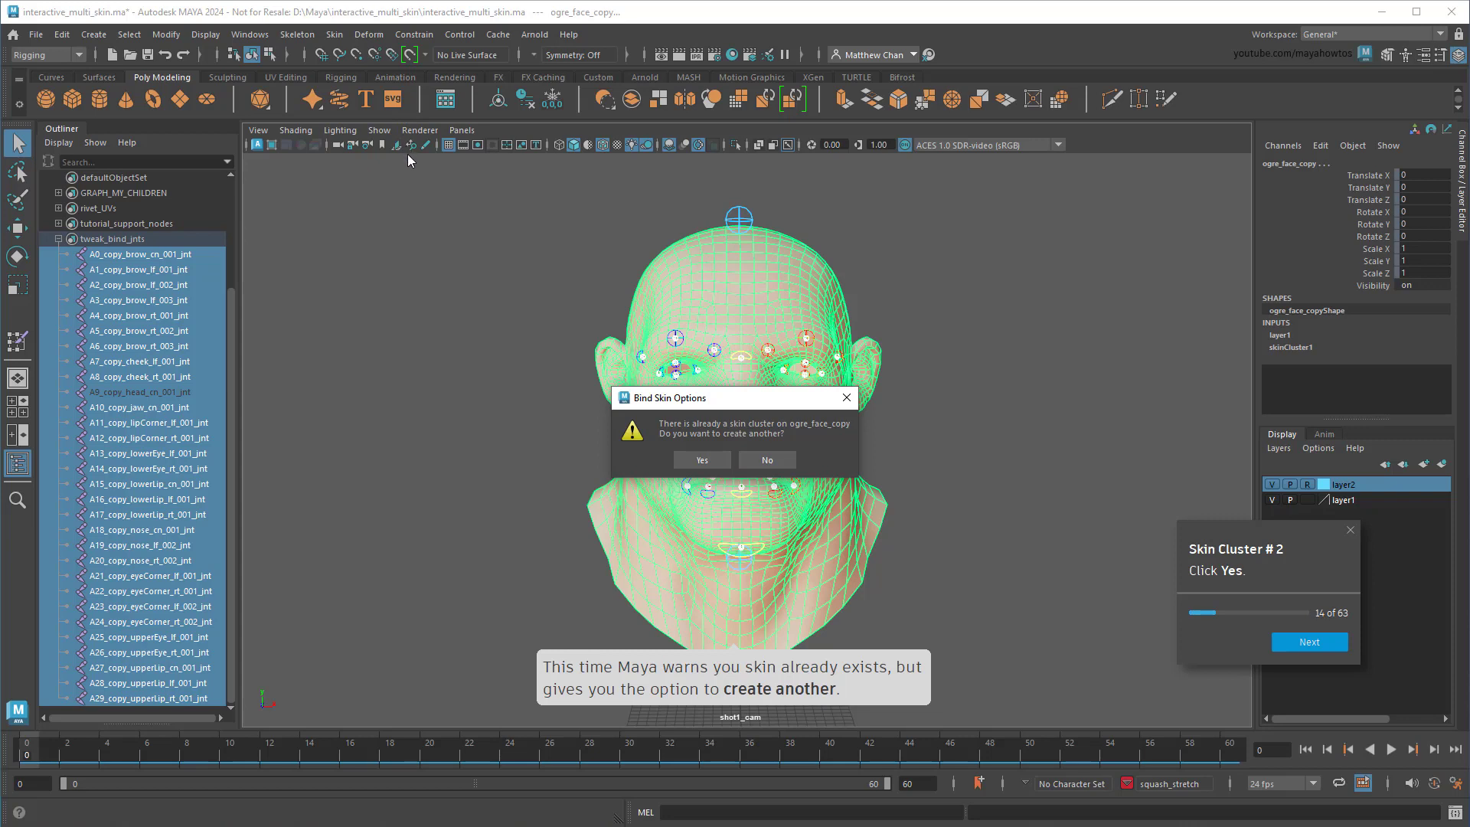
click(703, 460)
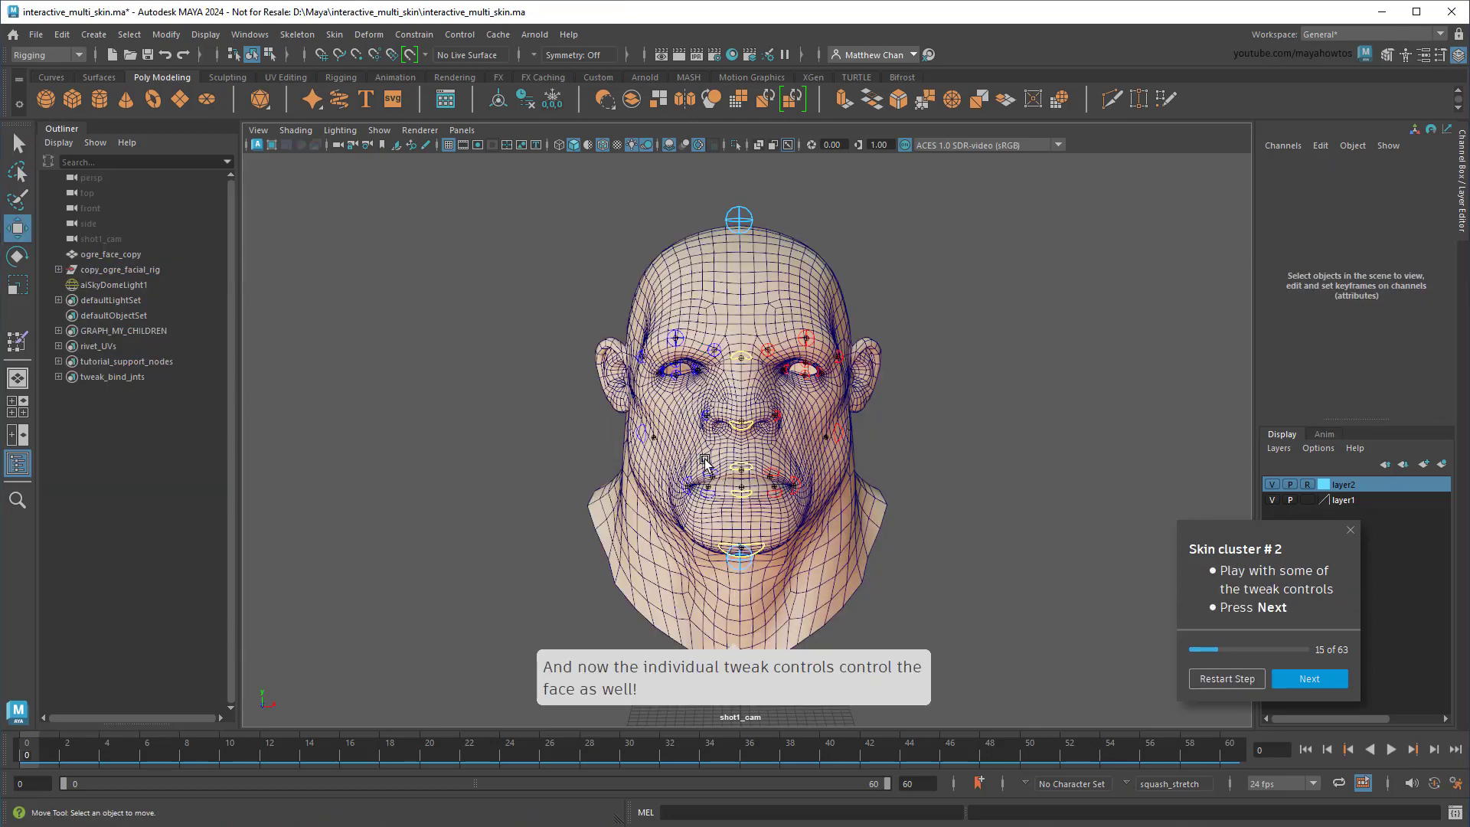
- Raise both brow tweak controls and deform the nose with its tweak control
click(817, 339)
drag(817, 336, 813, 249)
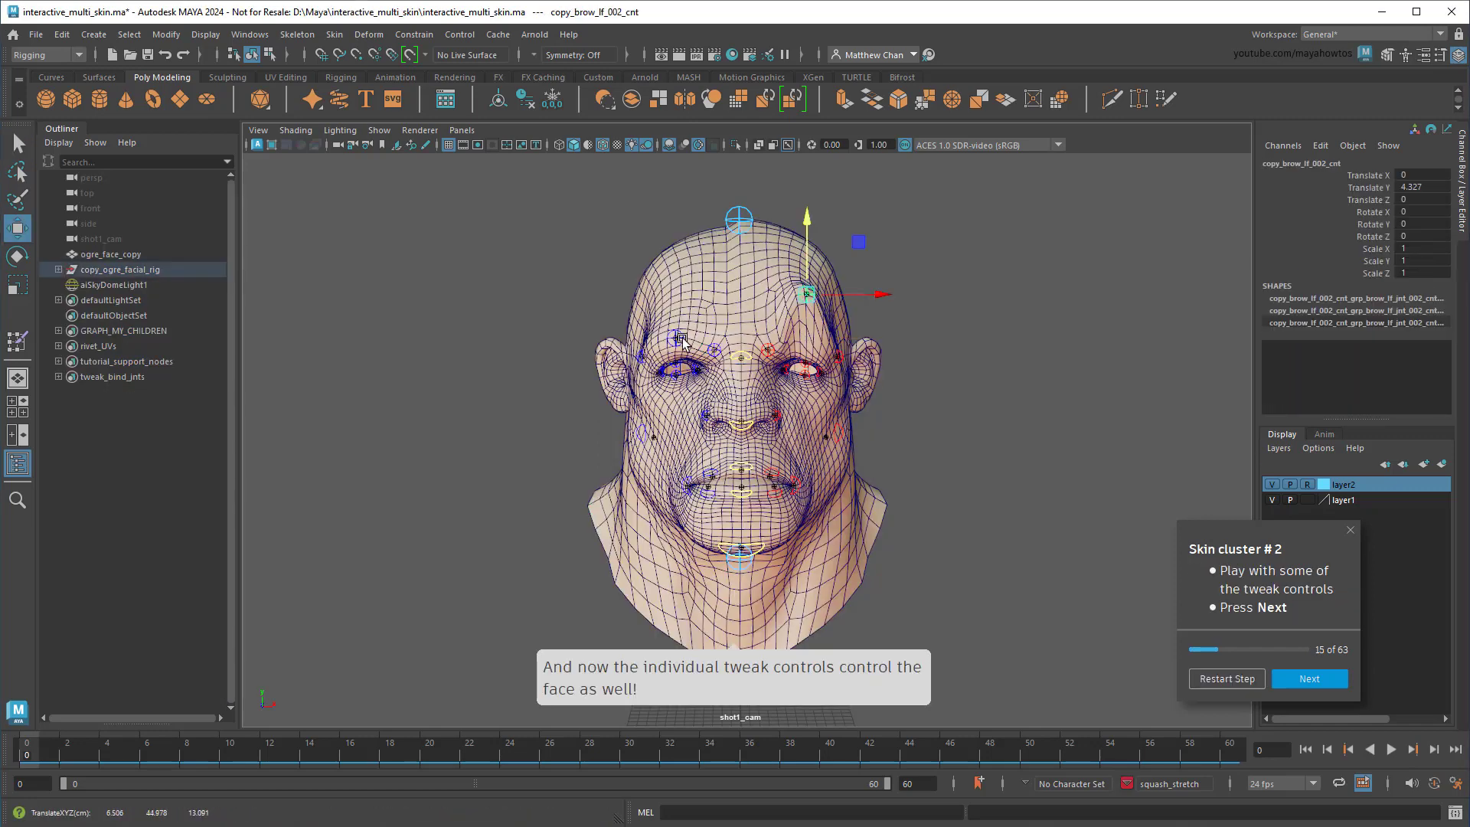
click(686, 343)
drag(686, 343, 672, 281)
click(742, 391)
drag(741, 392, 758, 403)
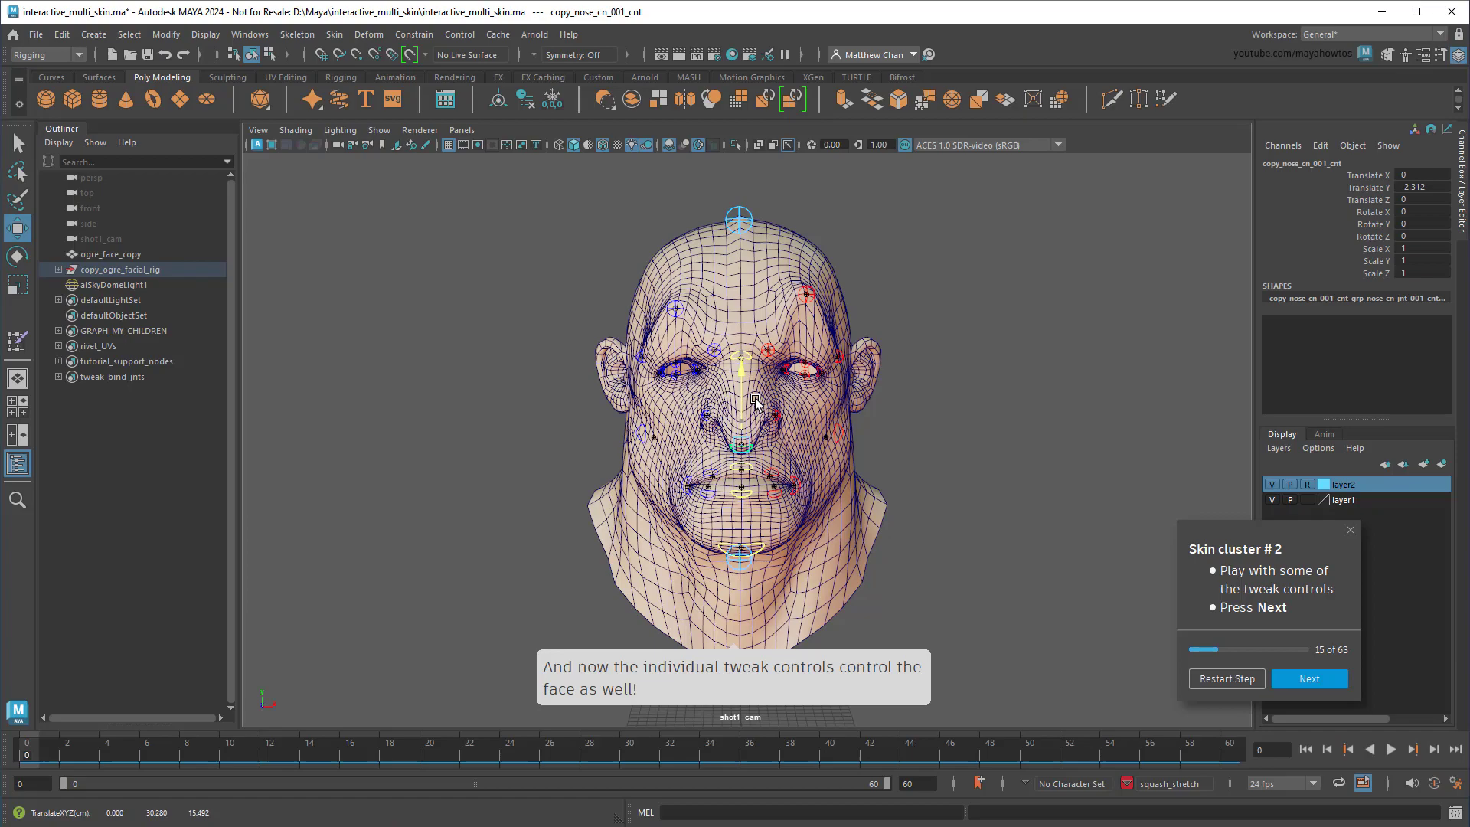
click(993, 484)
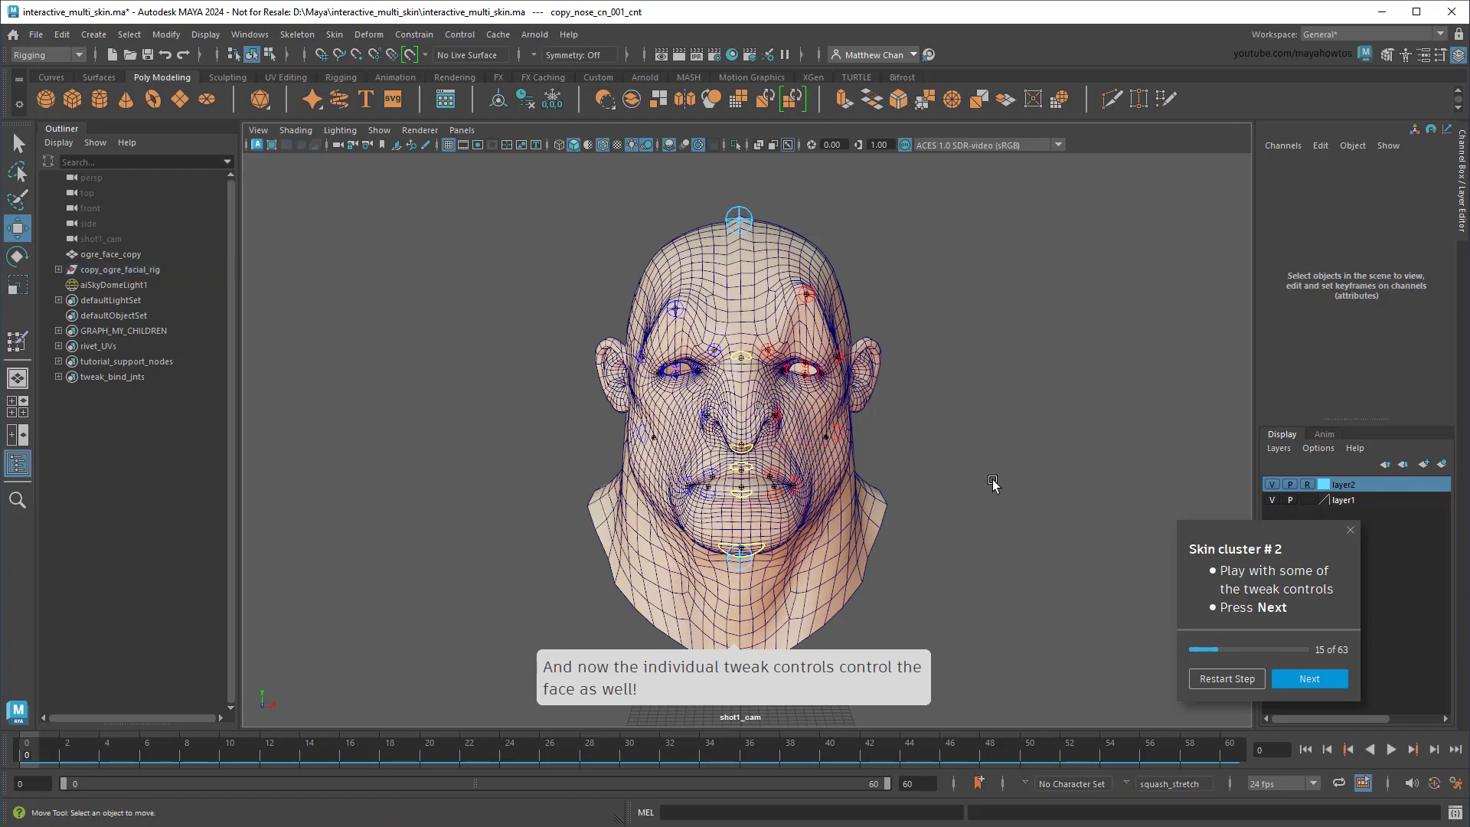
- Deform the head with the top and chin squash joints, then reset the face
click(741, 220)
drag(741, 221, 782, 182)
click(741, 553)
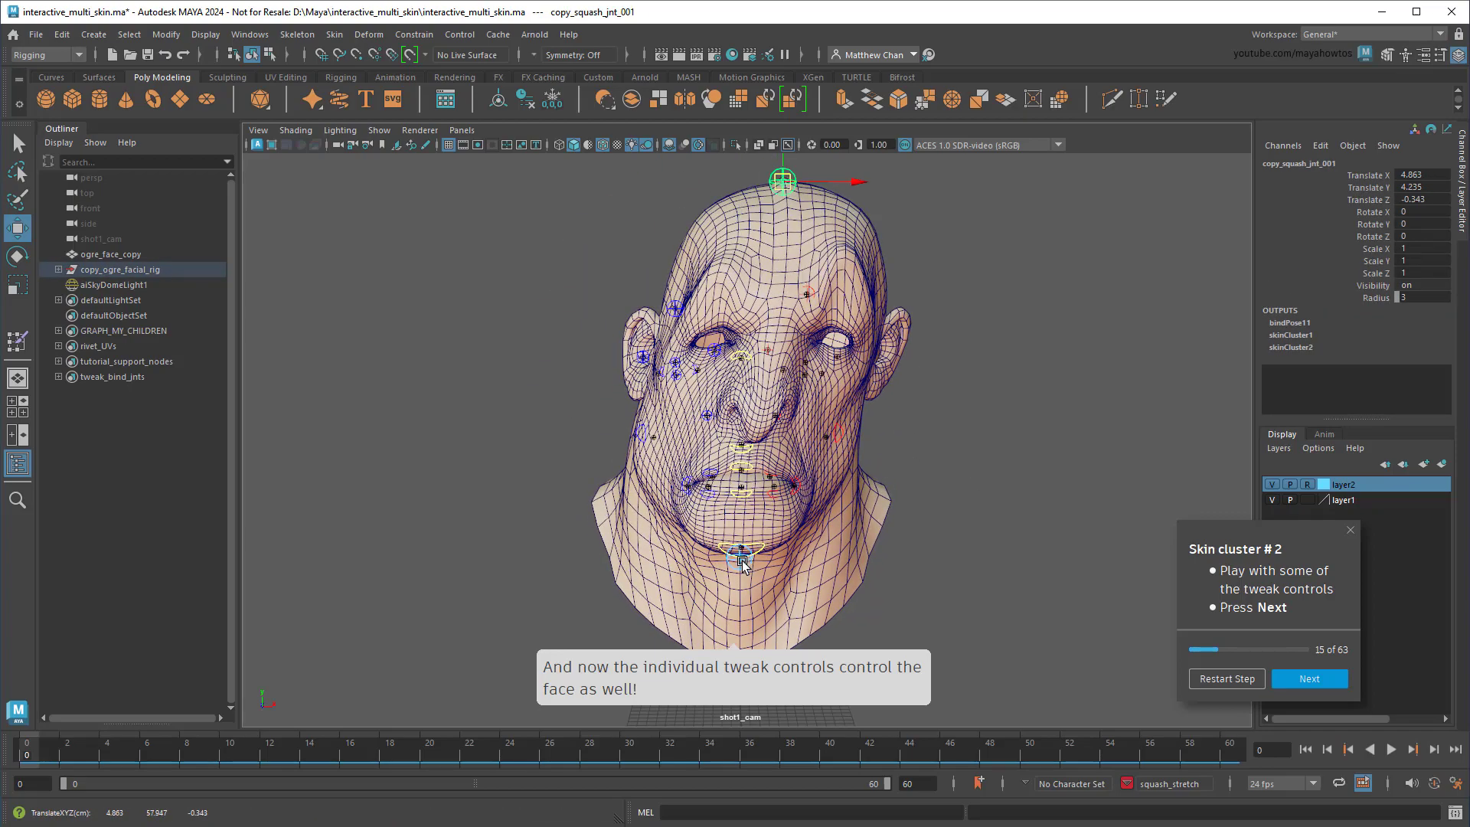
mouse_move(741, 552)
mouse_down()
mouse_move(759, 553)
mouse_move(723, 616)
mouse_up()
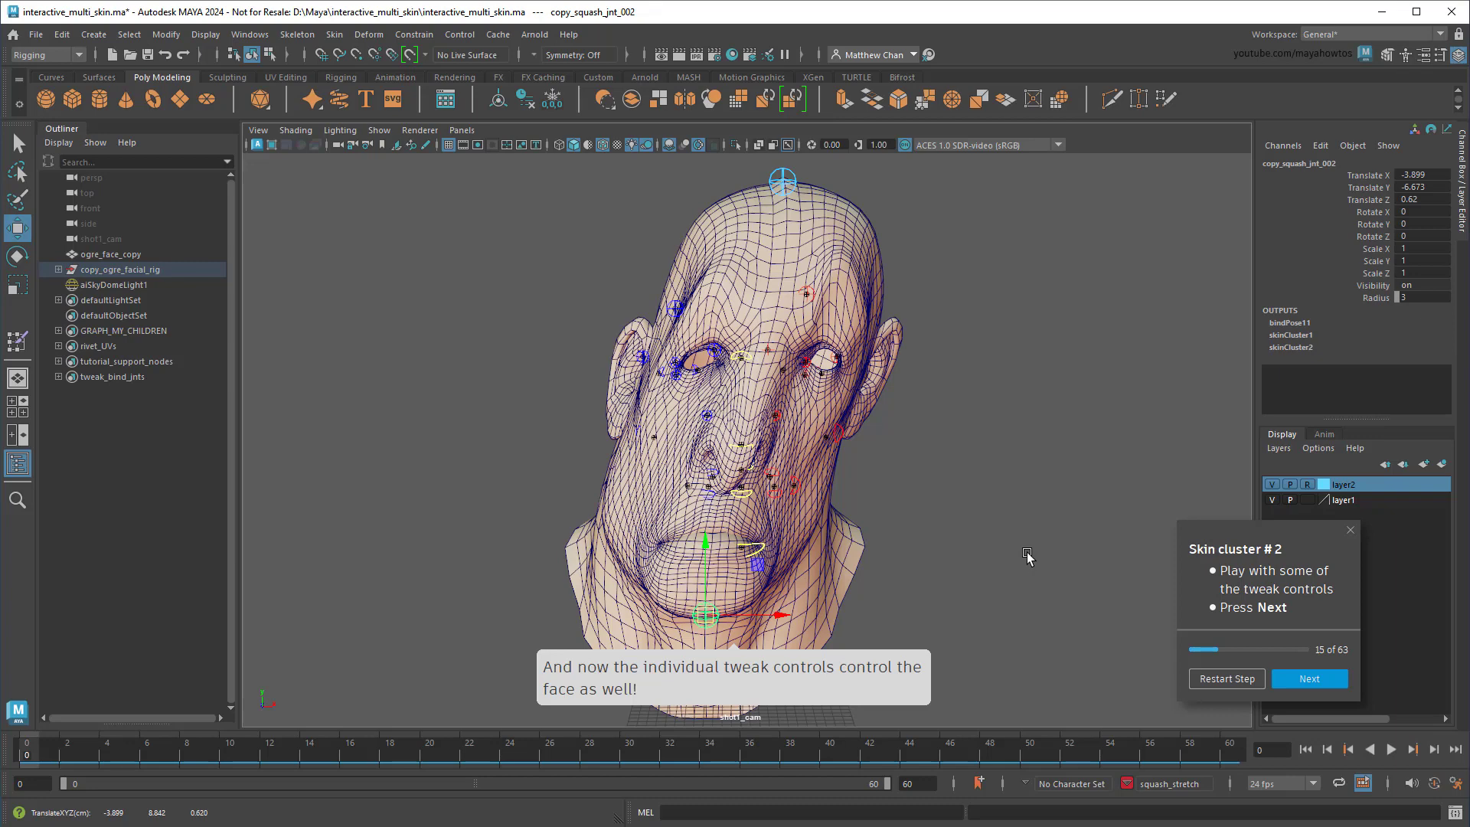
click(1302, 679)
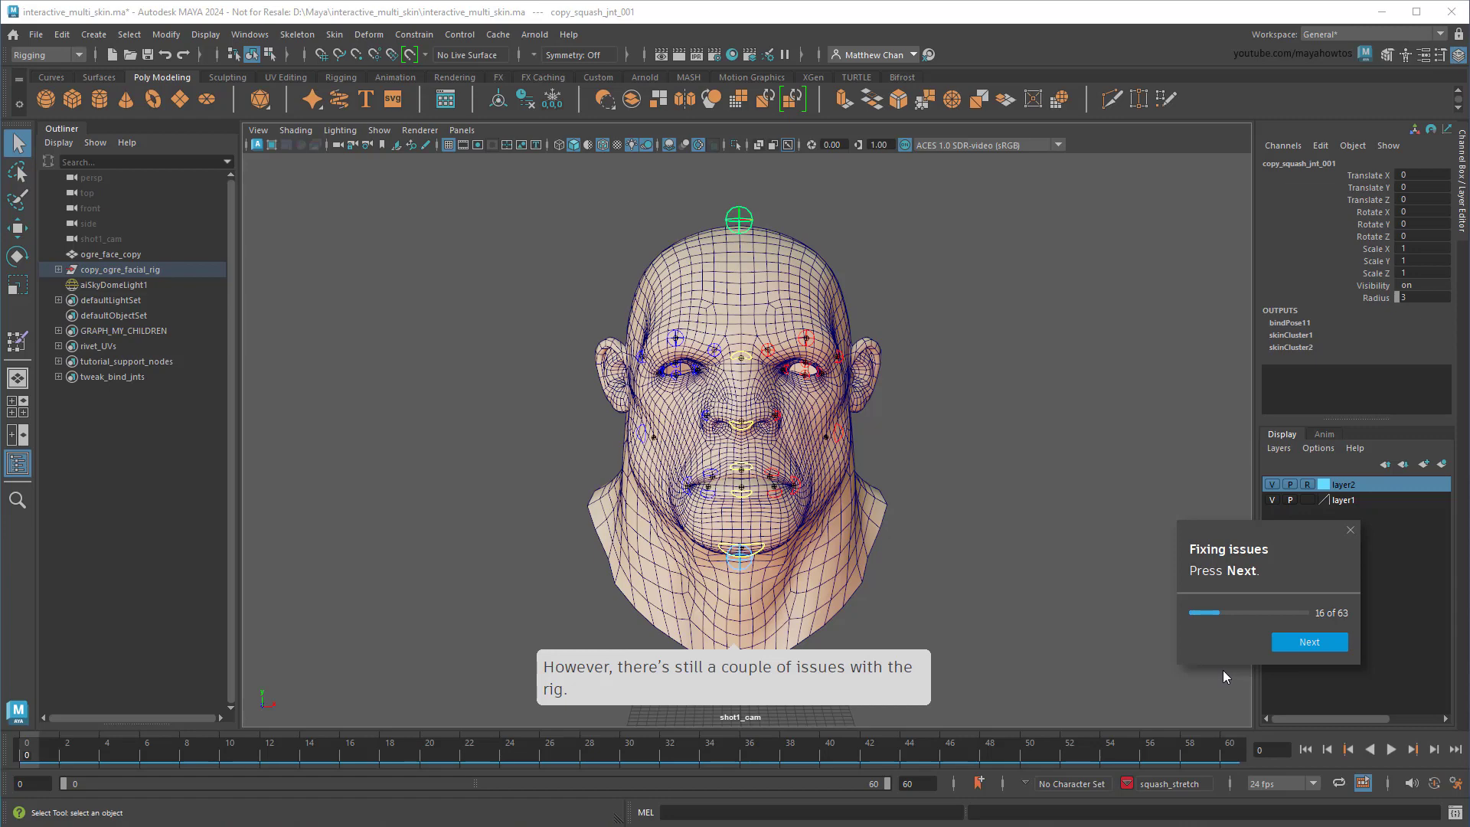
- Raise the eyebrow control to reveal bad skinning, reset it, and select ogre_face_copy
click(1293, 643)
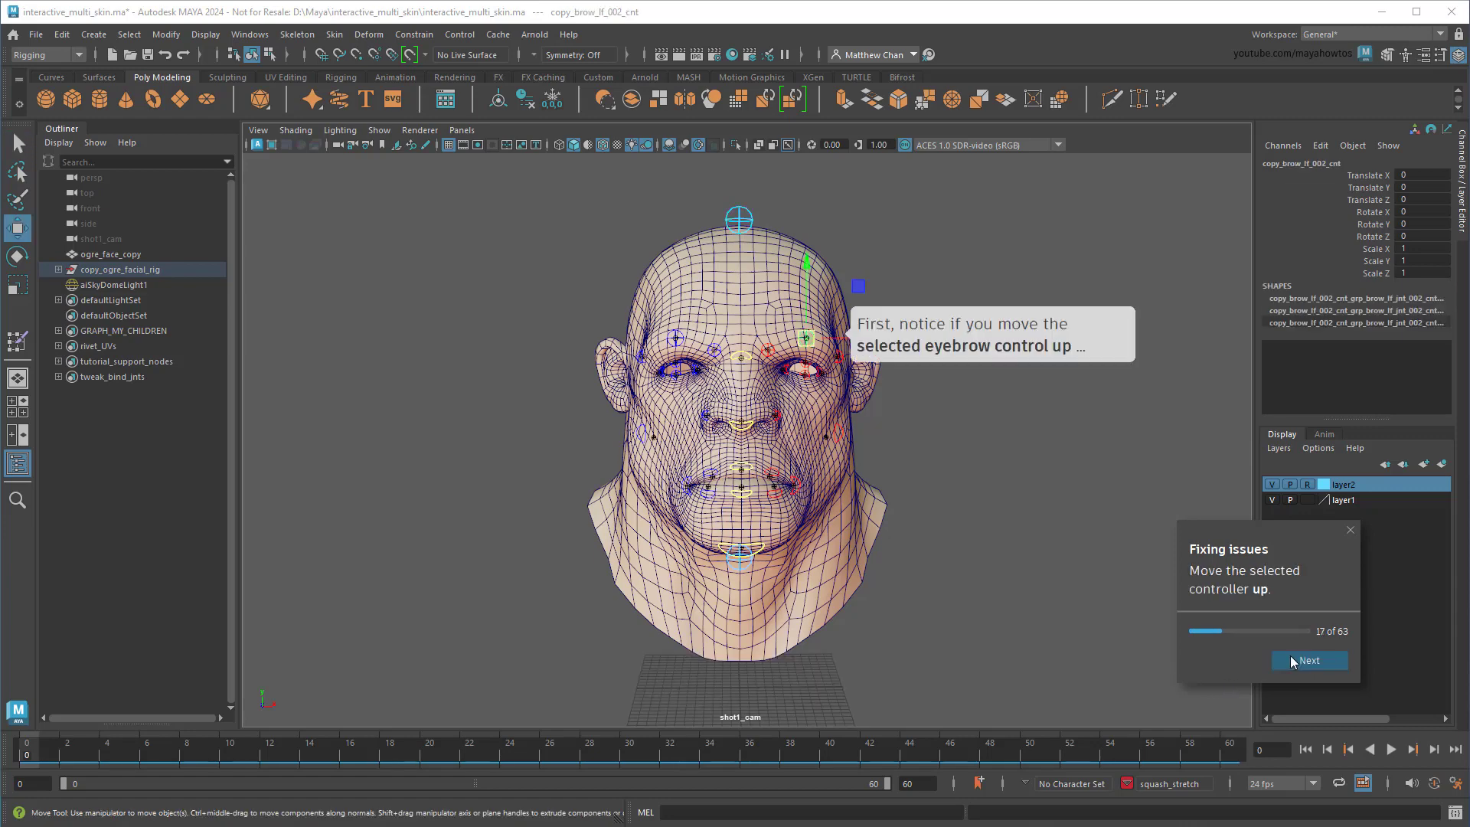
drag(809, 301, 792, 236)
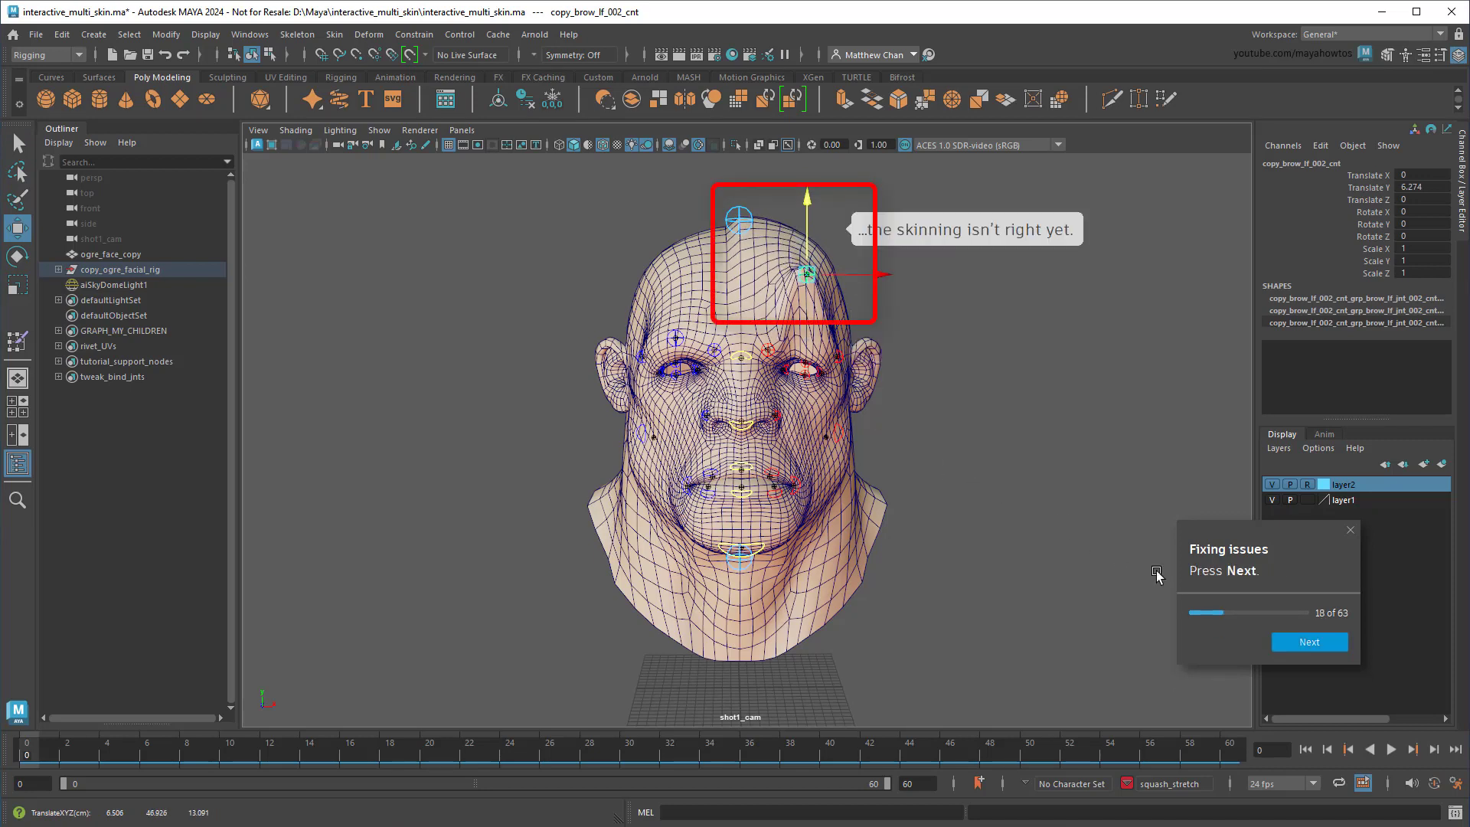
click(1309, 642)
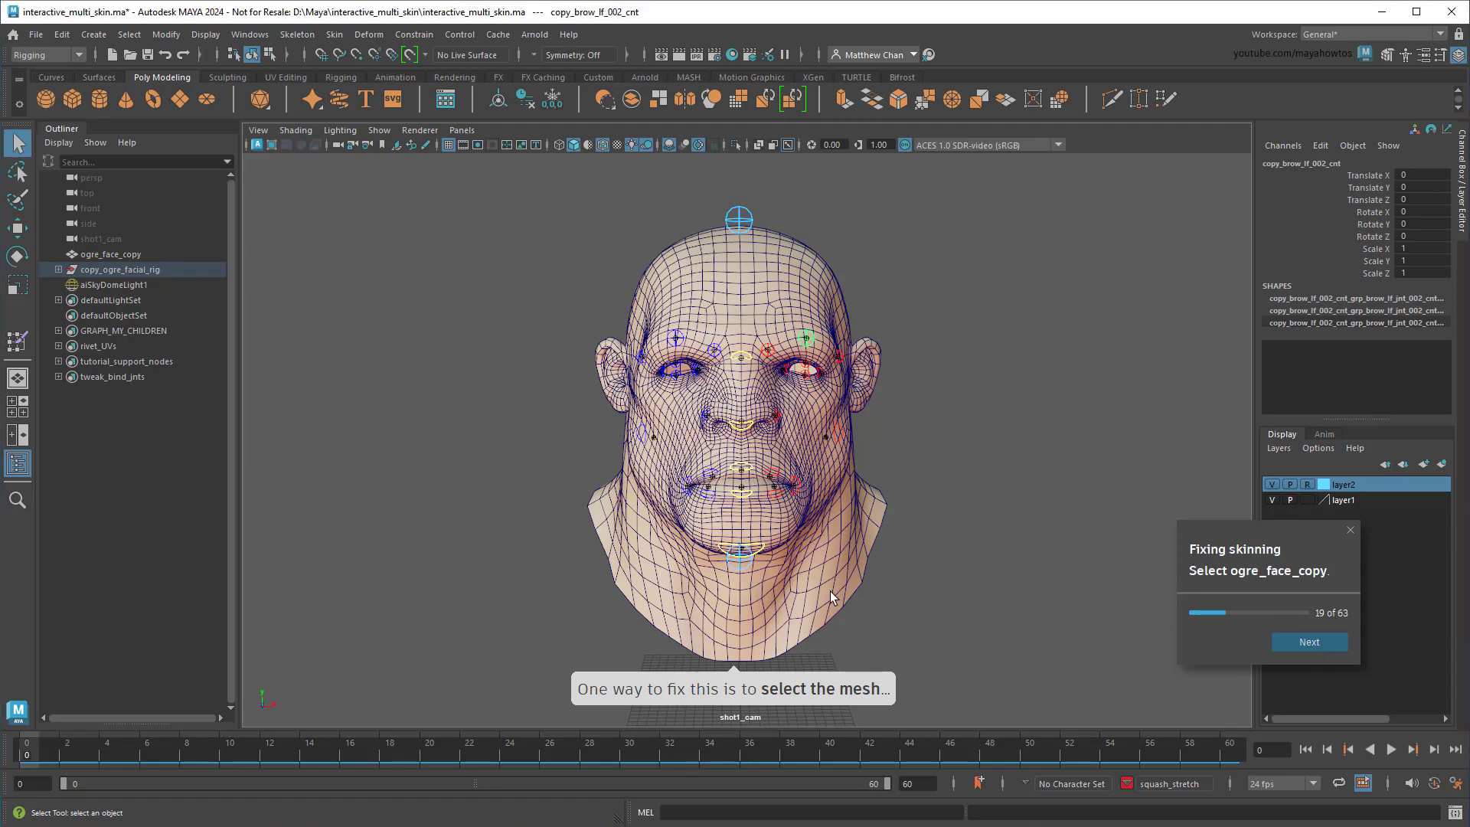
click(1308, 643)
- In Paint Skin Weights, inspect skinCluster1's copy_squash_jnt_002, then pick skinCluster2's A10 jaw joint
click(331, 36)
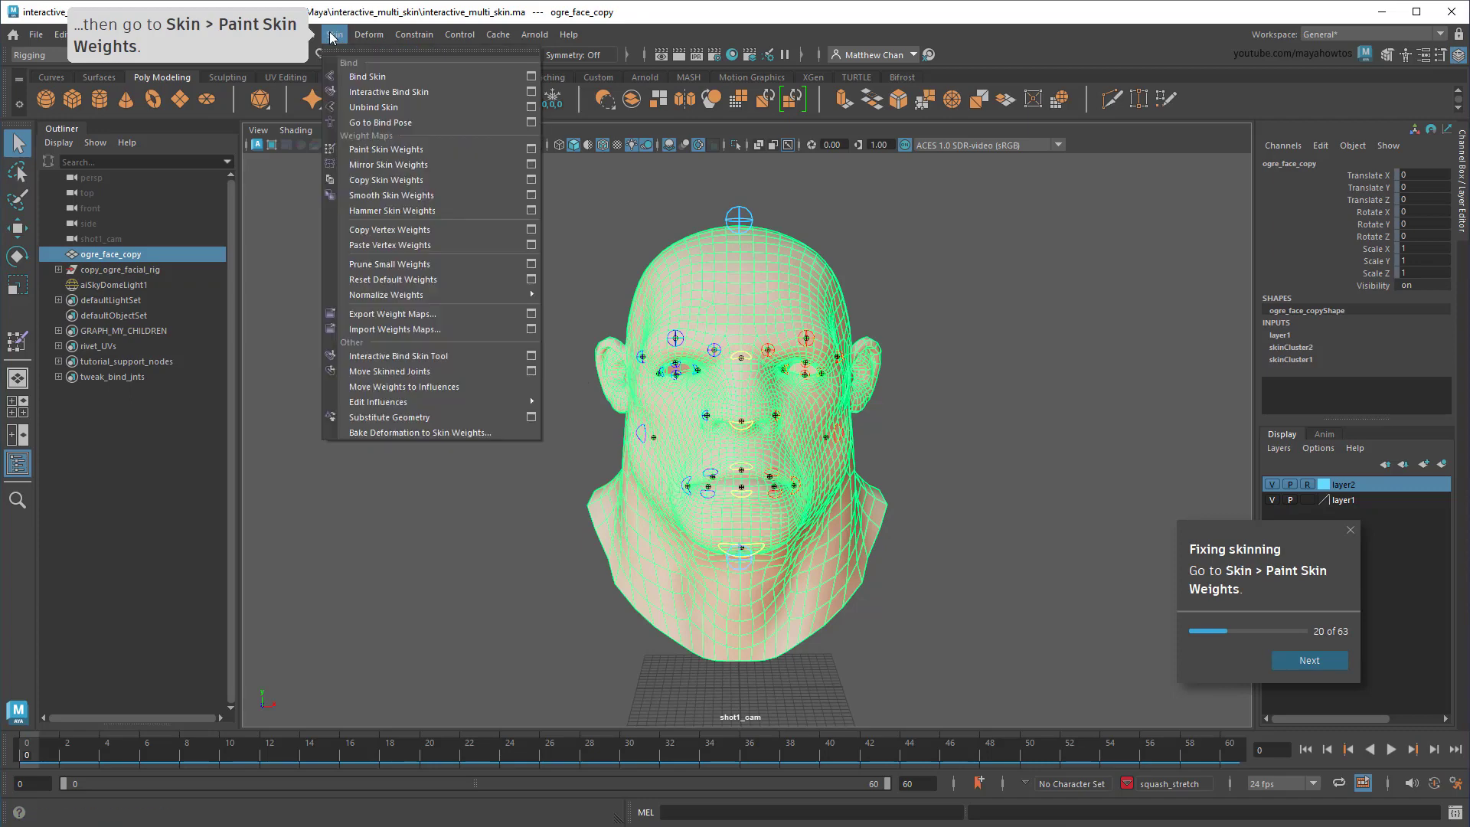
click(519, 155)
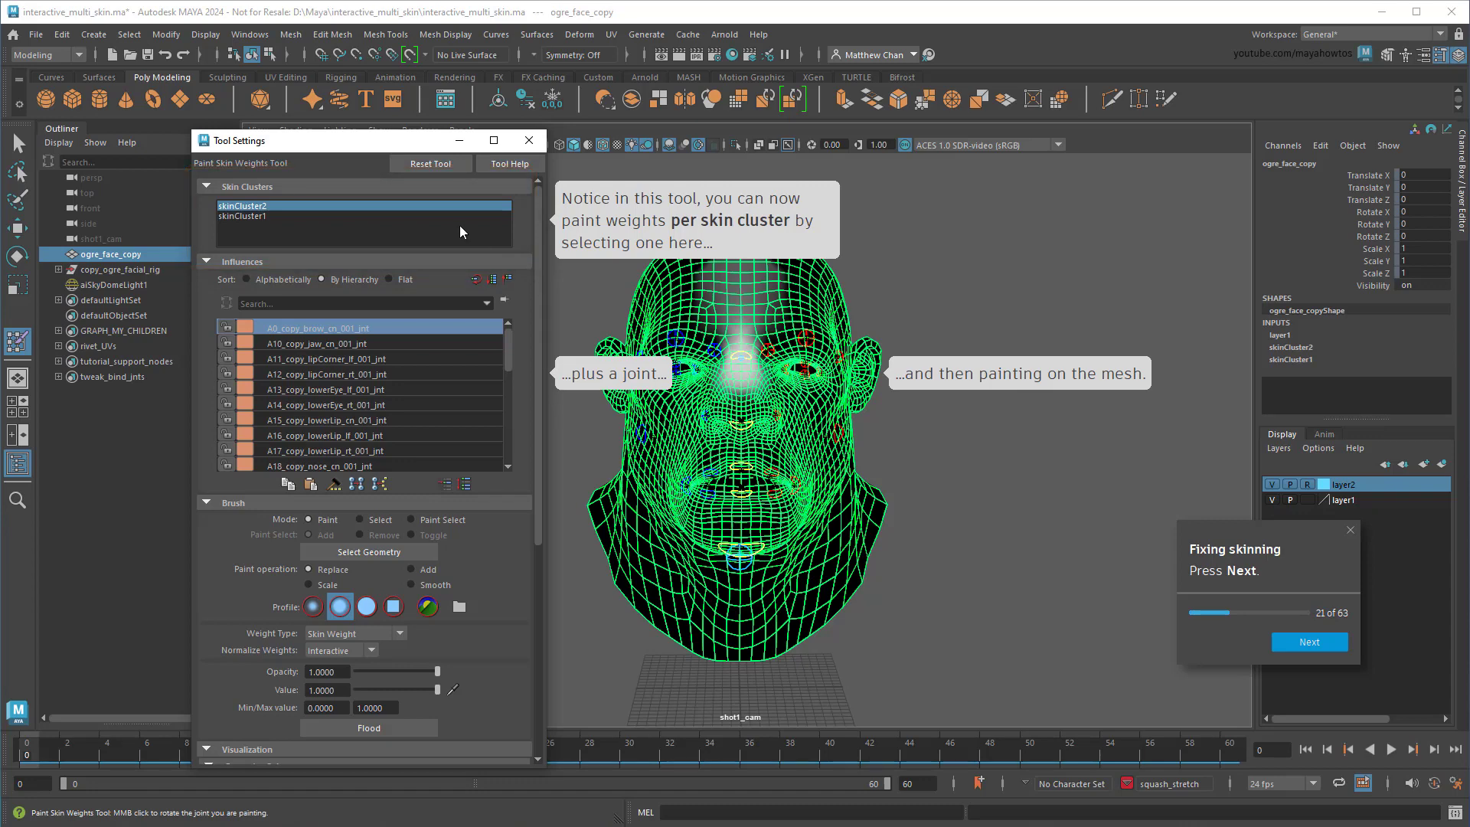
click(265, 215)
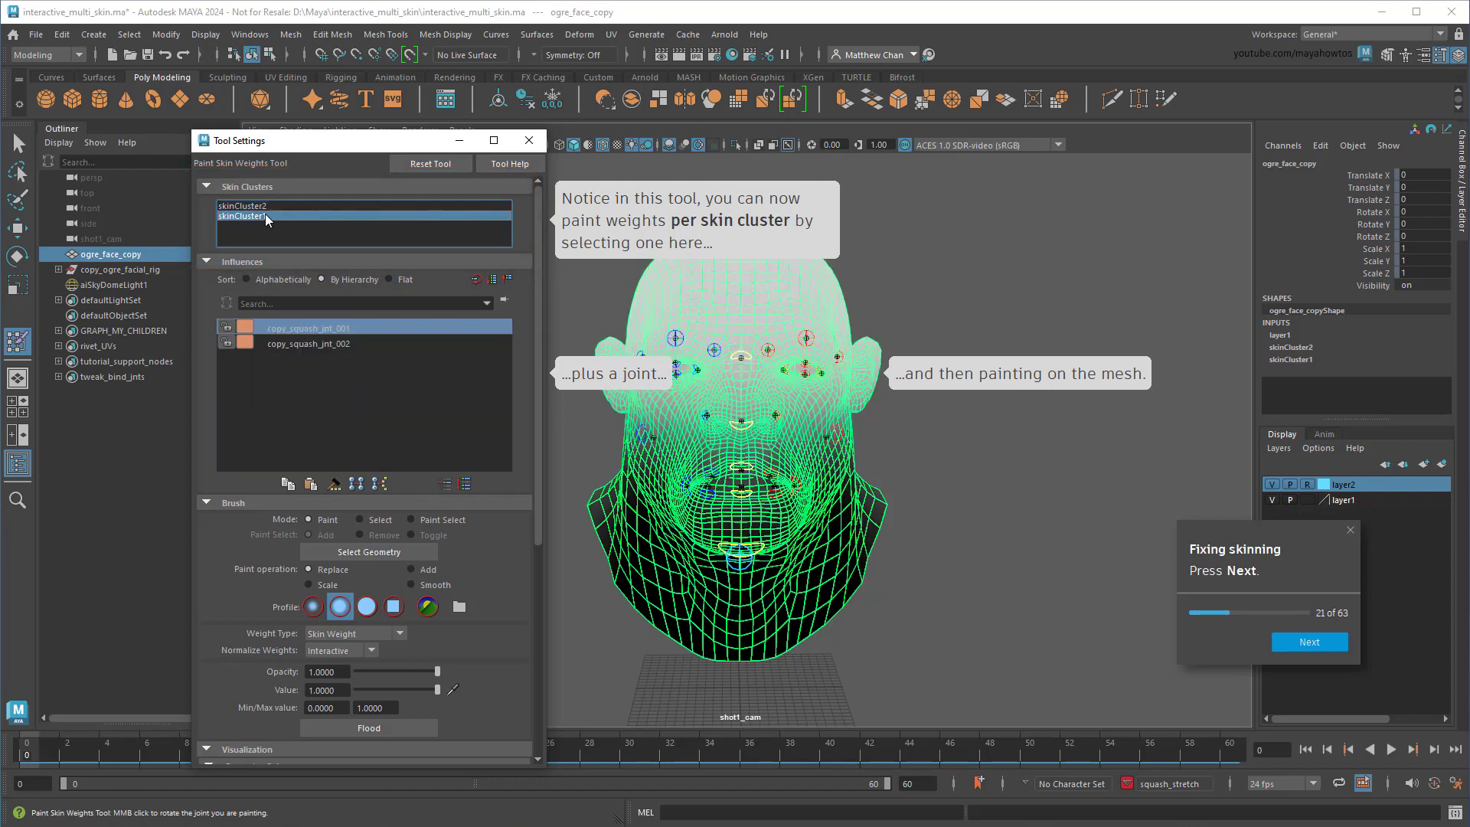
click(314, 341)
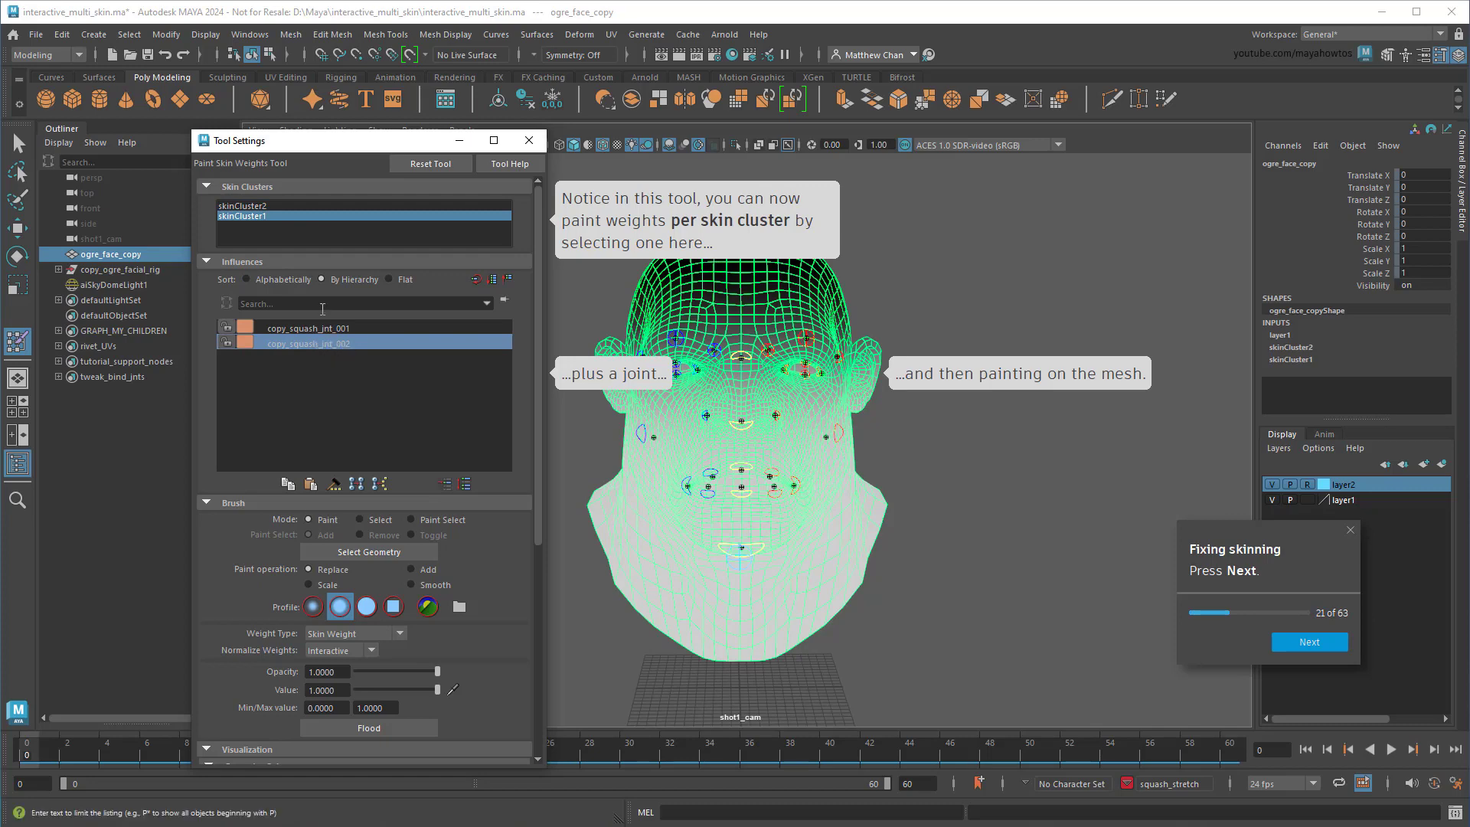
click(268, 206)
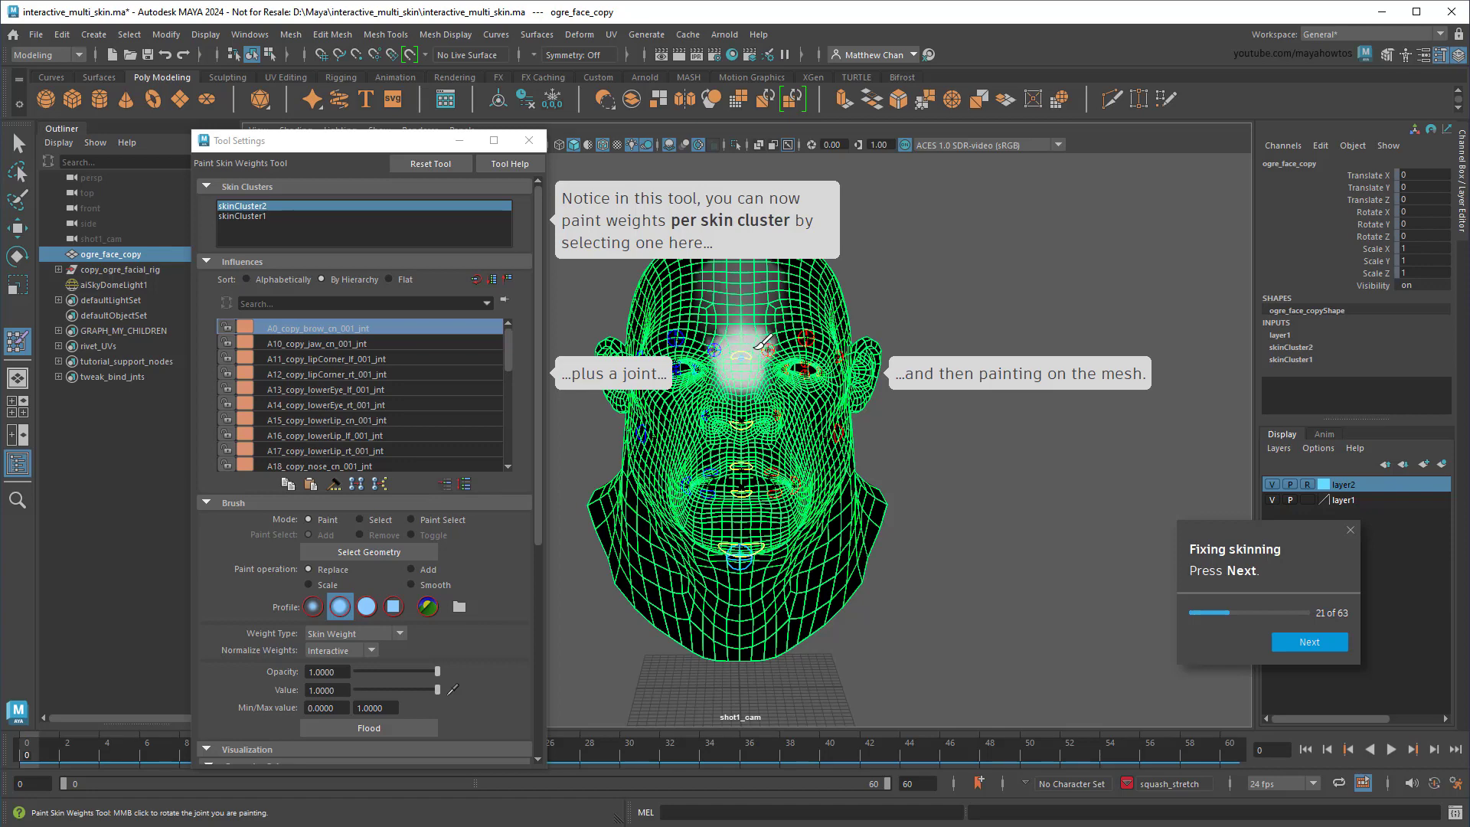
click(390, 344)
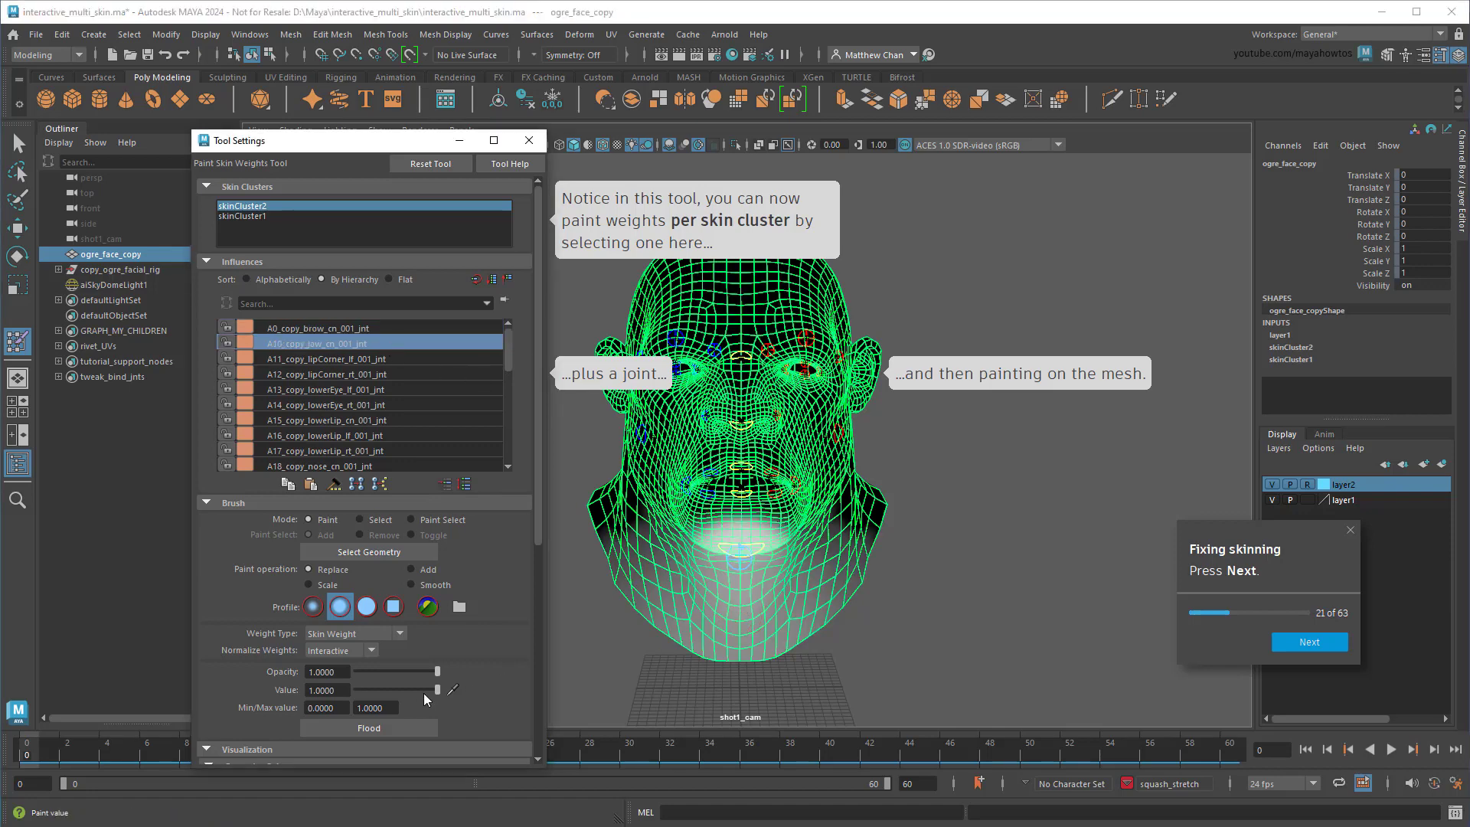
- Paint the A10 jaw joint's weight off the chin at value 0
drag(436, 689, 358, 689)
click(761, 637)
drag(762, 638, 732, 576)
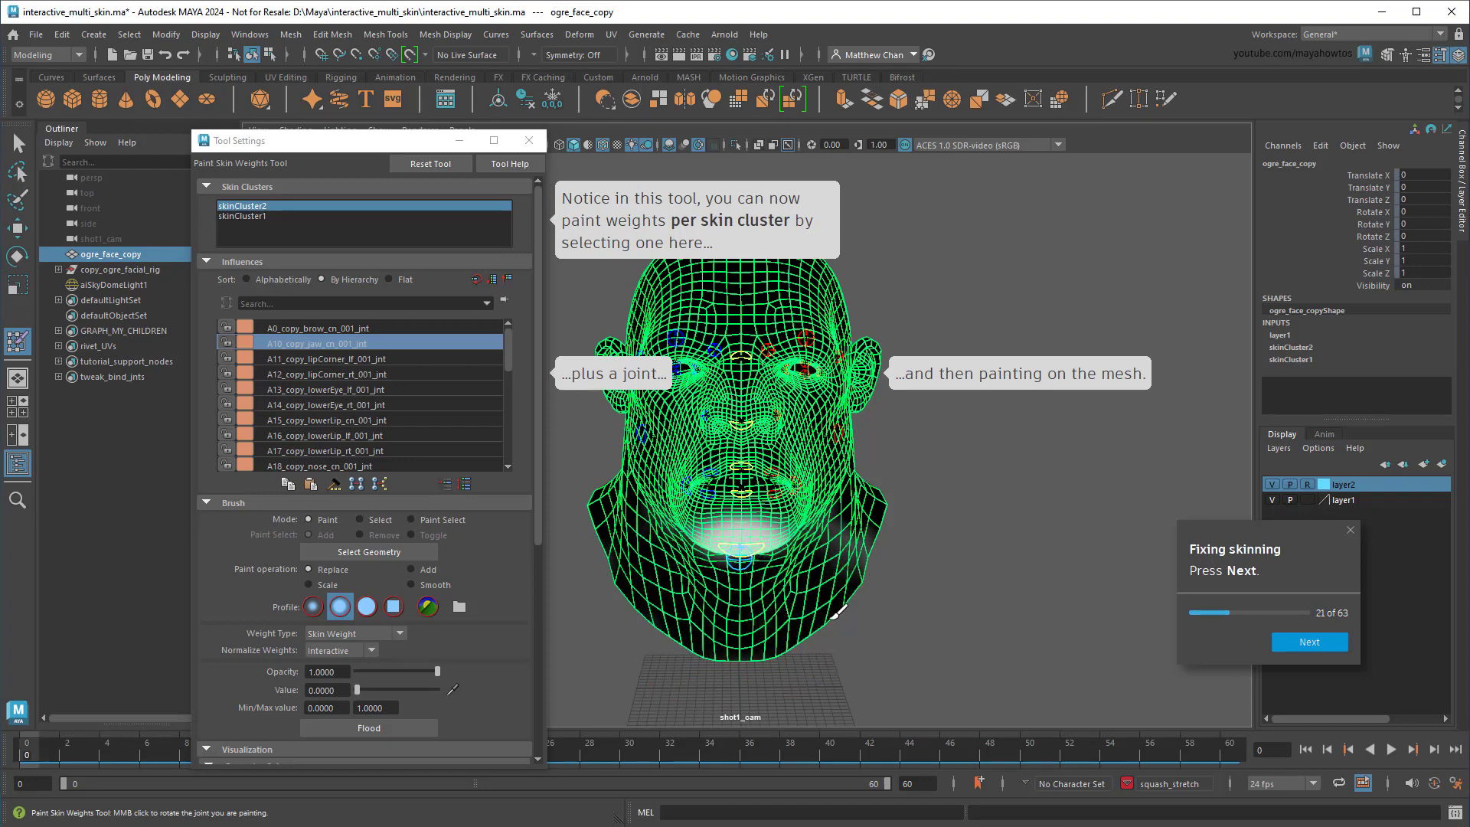
drag(736, 568, 720, 583)
drag(506, 344, 515, 432)
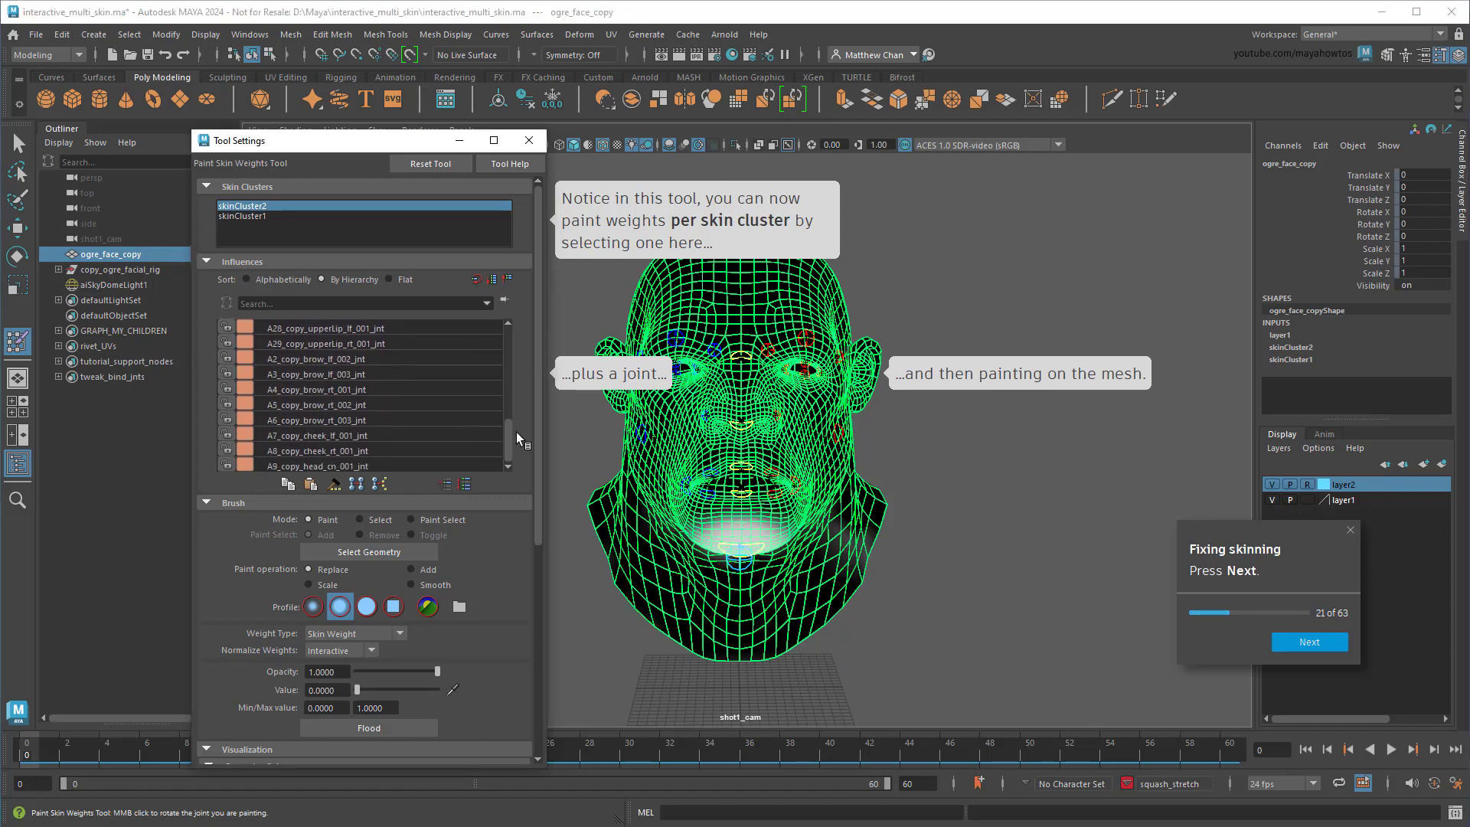
click(1307, 644)
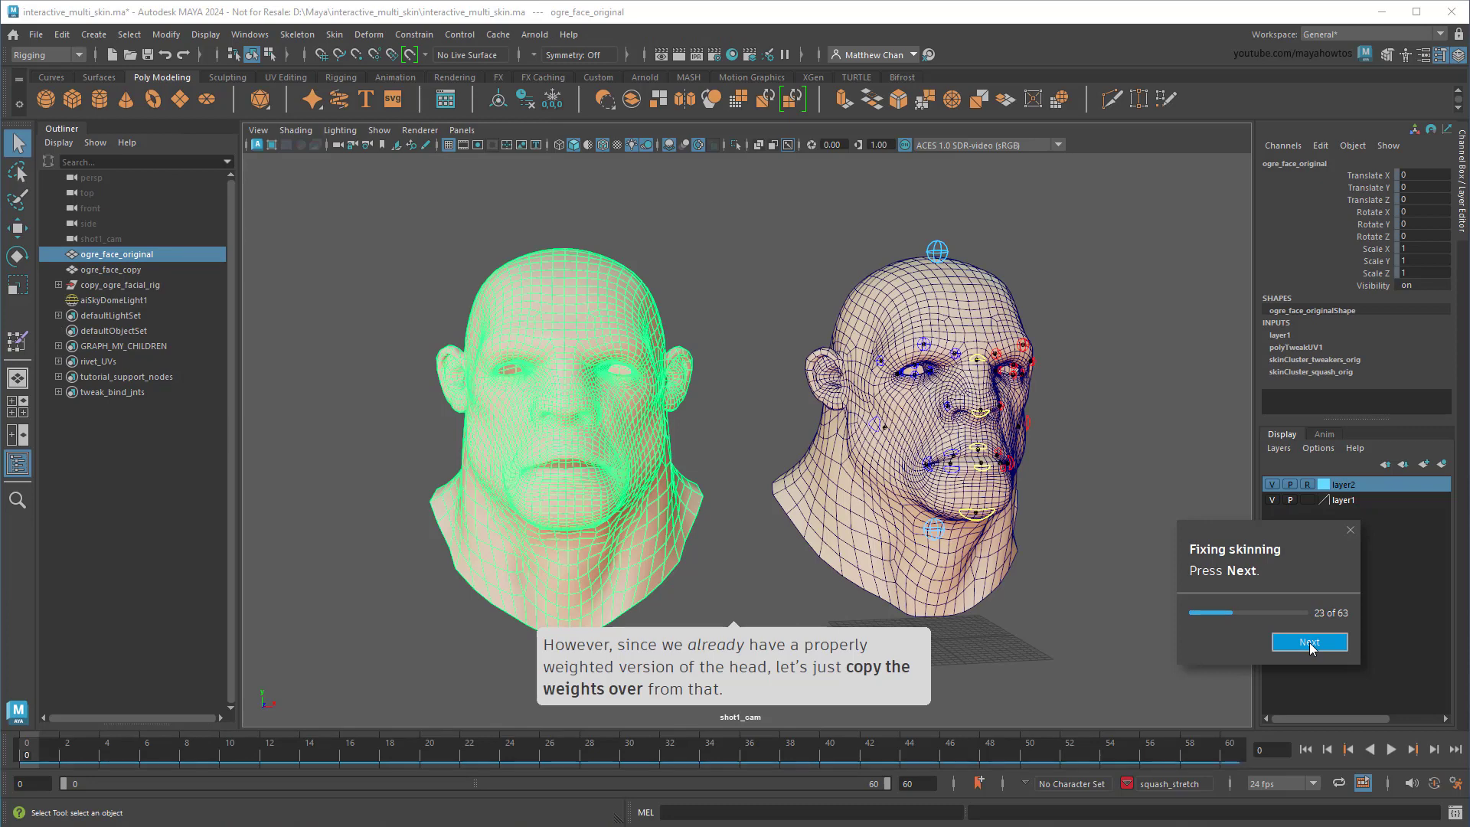
- Set ogre_face_original's Translate X to 0 and select it together with ogre_face_copy
click(1311, 643)
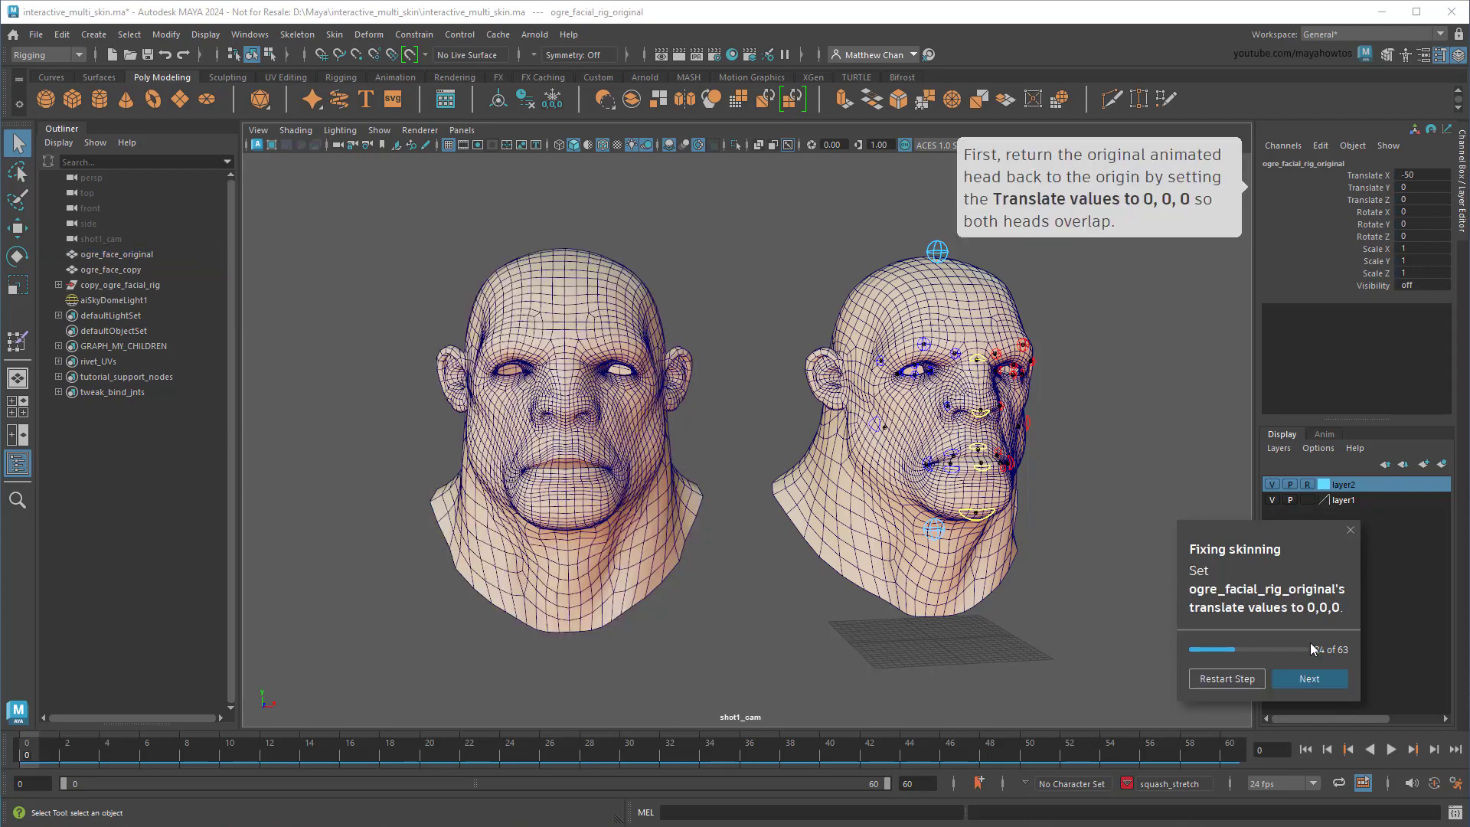
double_click(1411, 174)
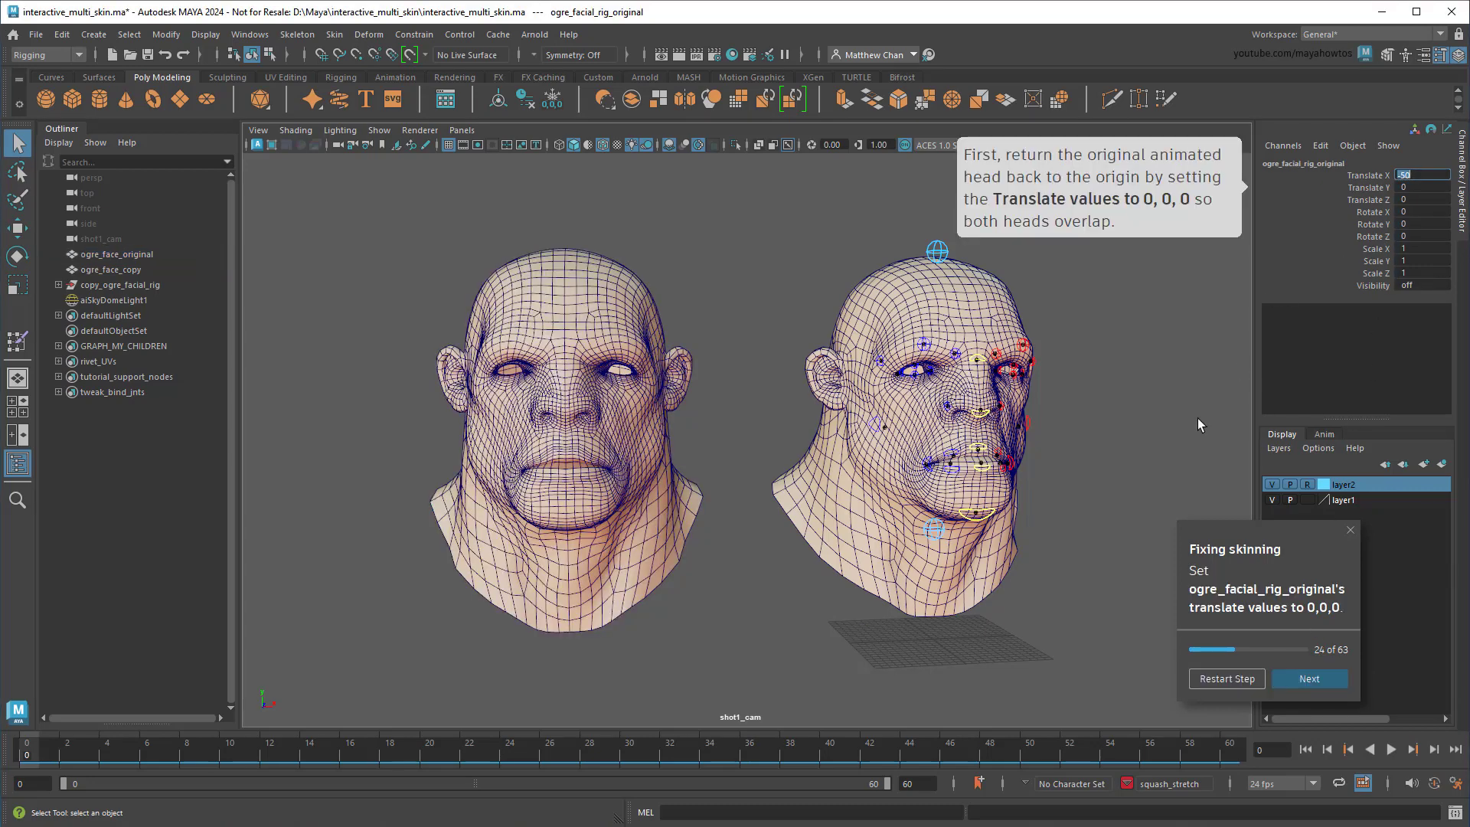
text(0)
key(Return)
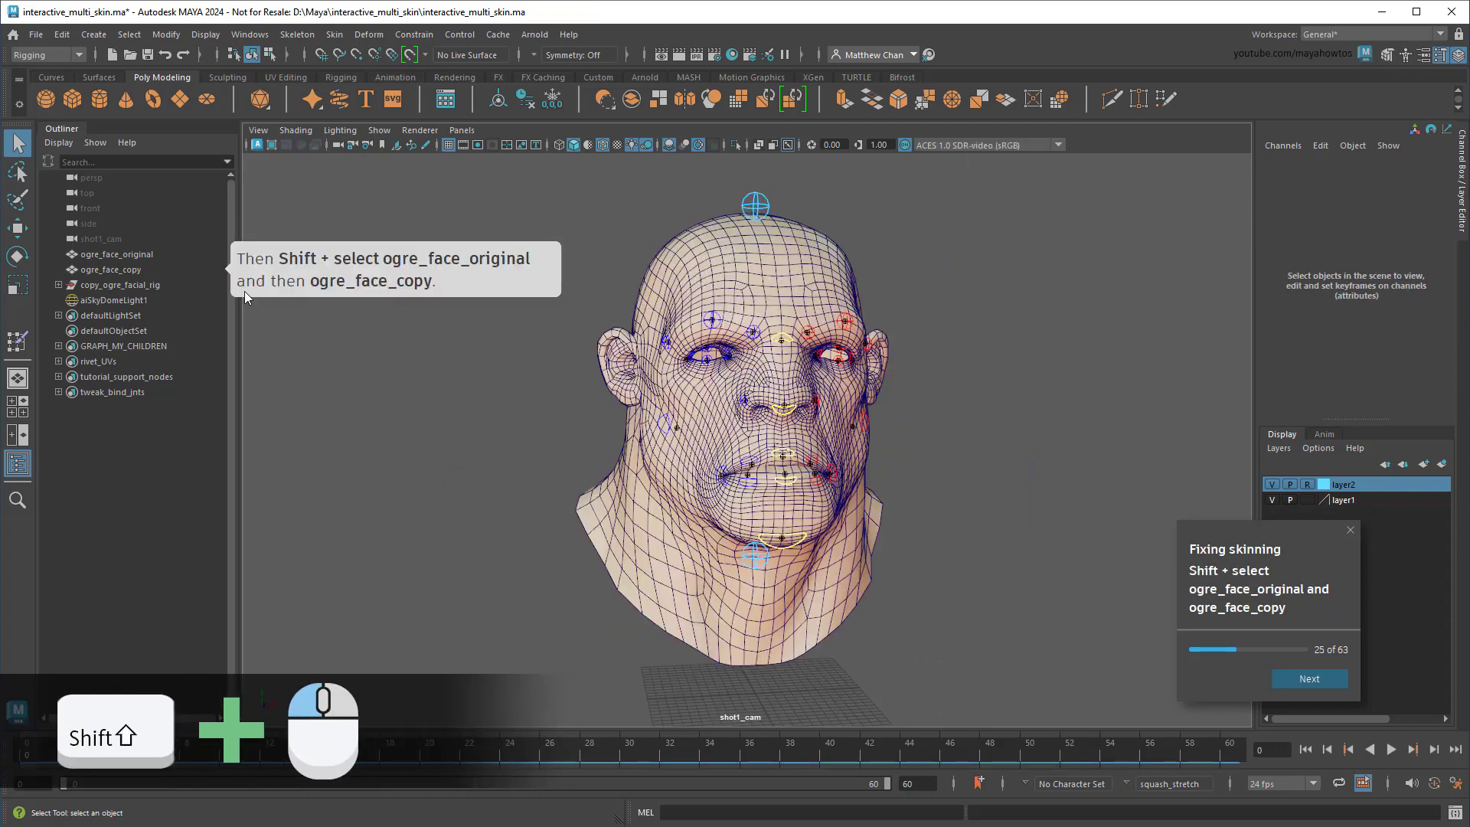
click(141, 252)
shift+click(147, 270)
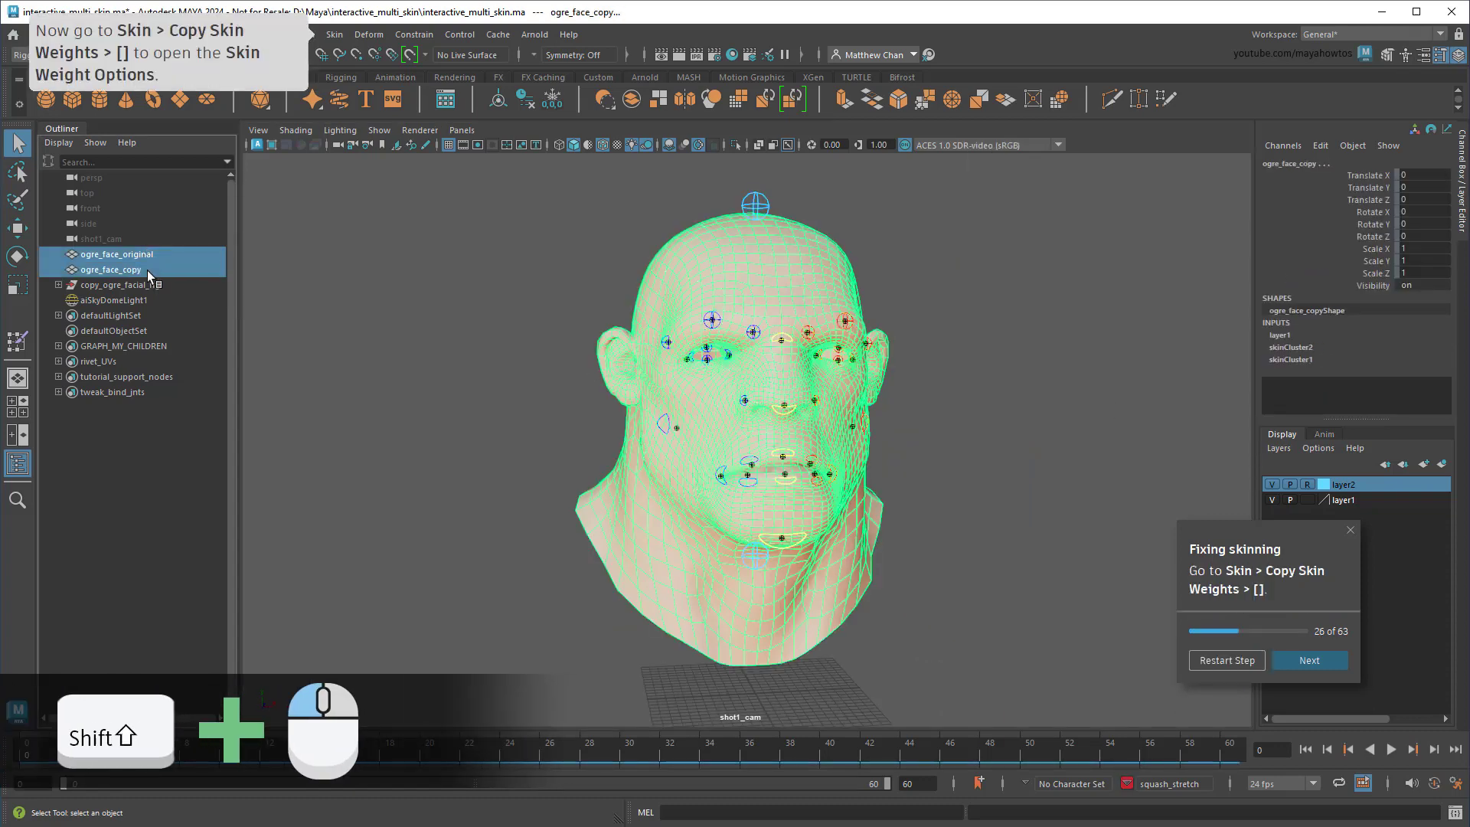
- Copy skin weights from skinCluster_tweakers_orig to skinCluster2
click(334, 33)
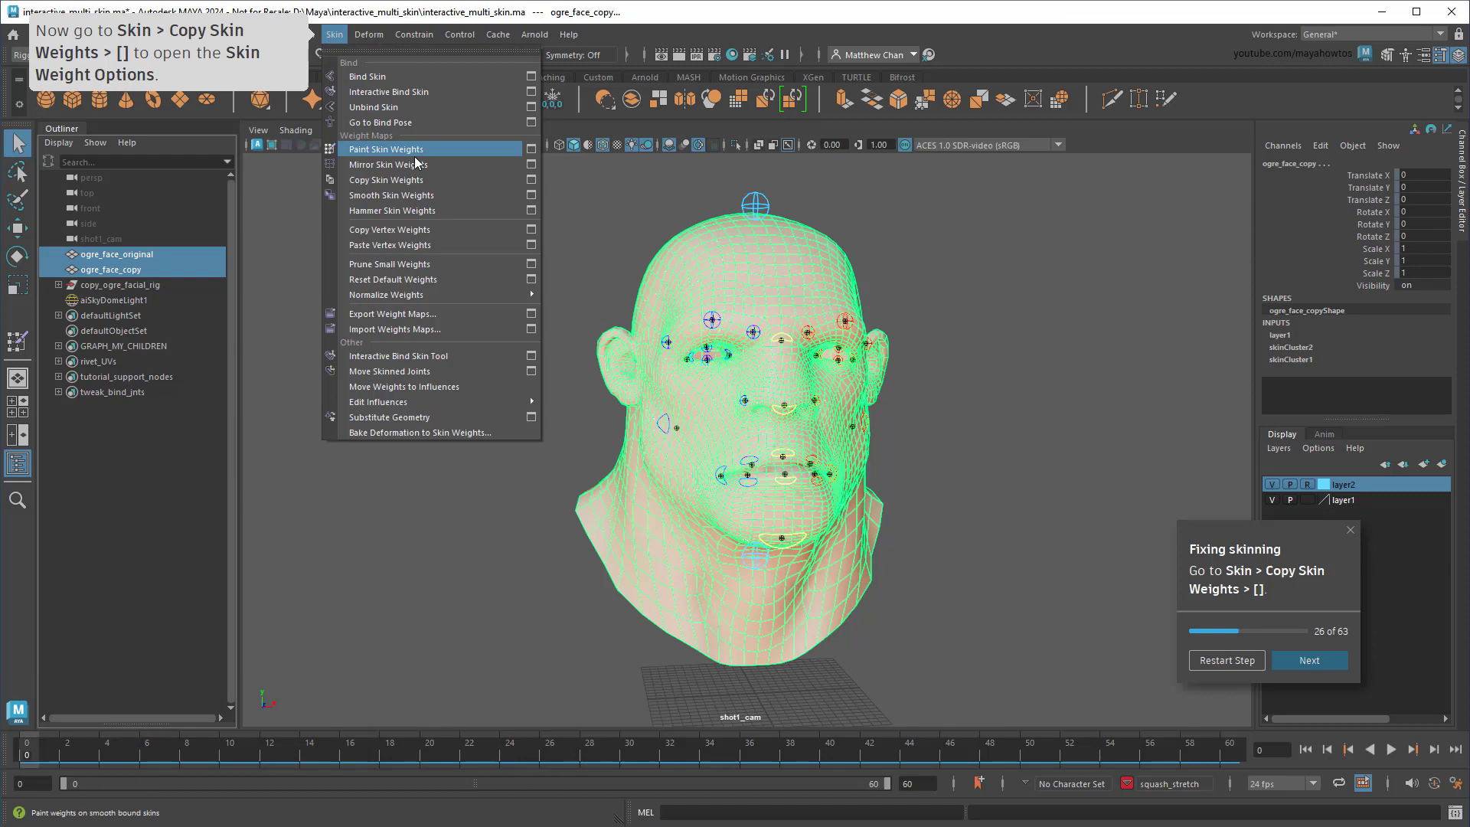
click(531, 179)
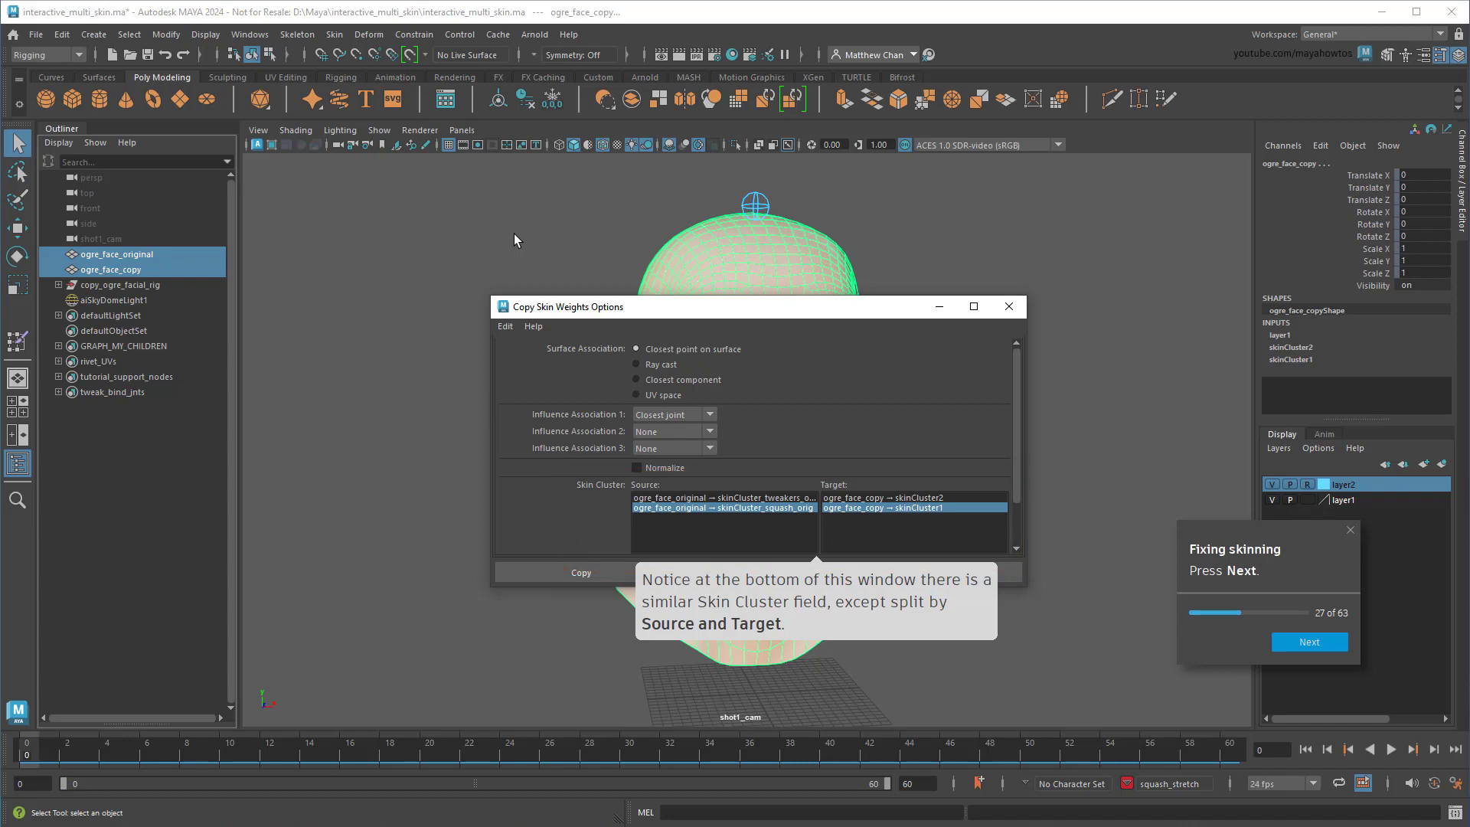
click(1308, 642)
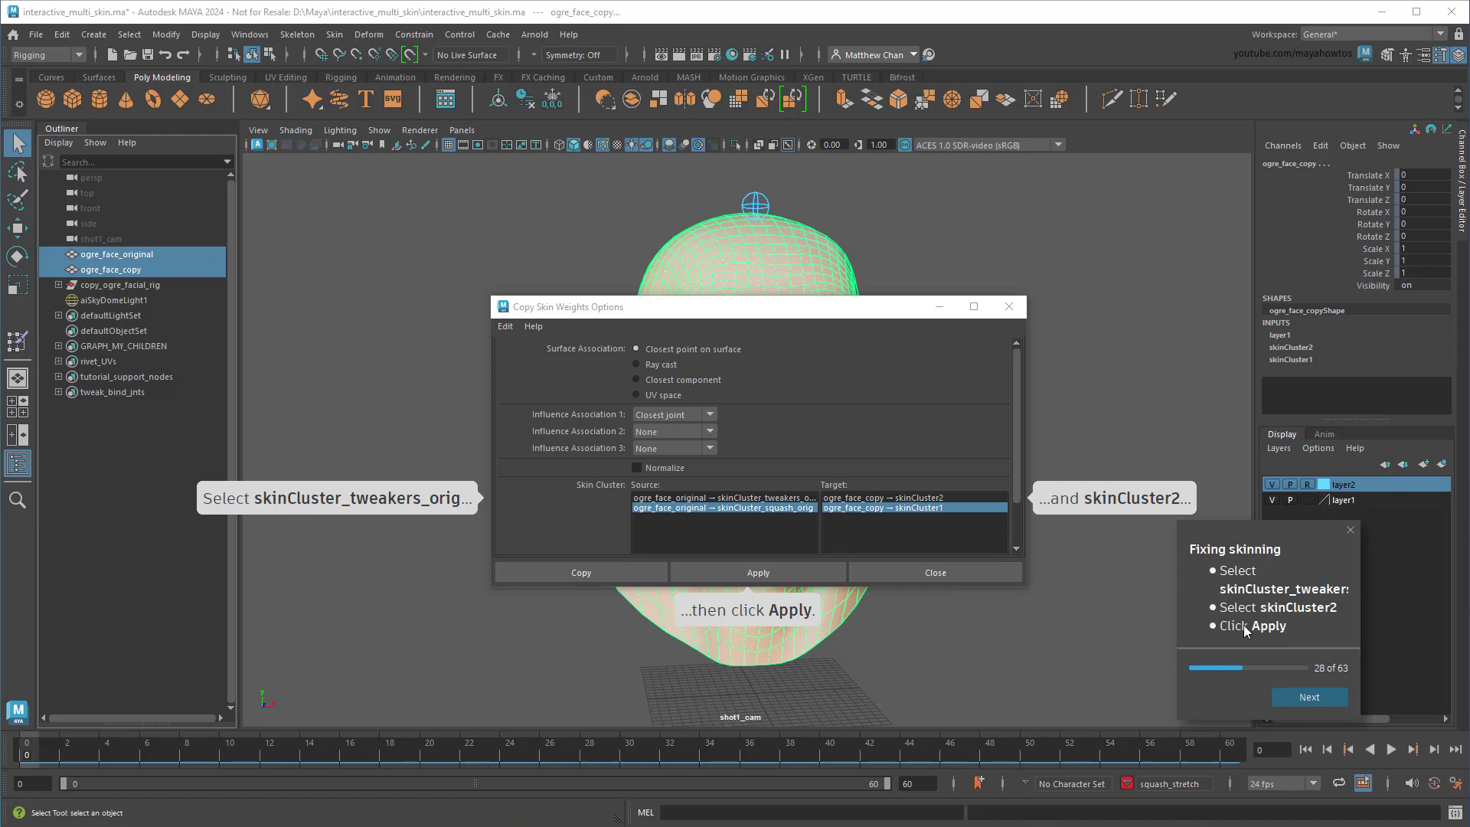
click(799, 498)
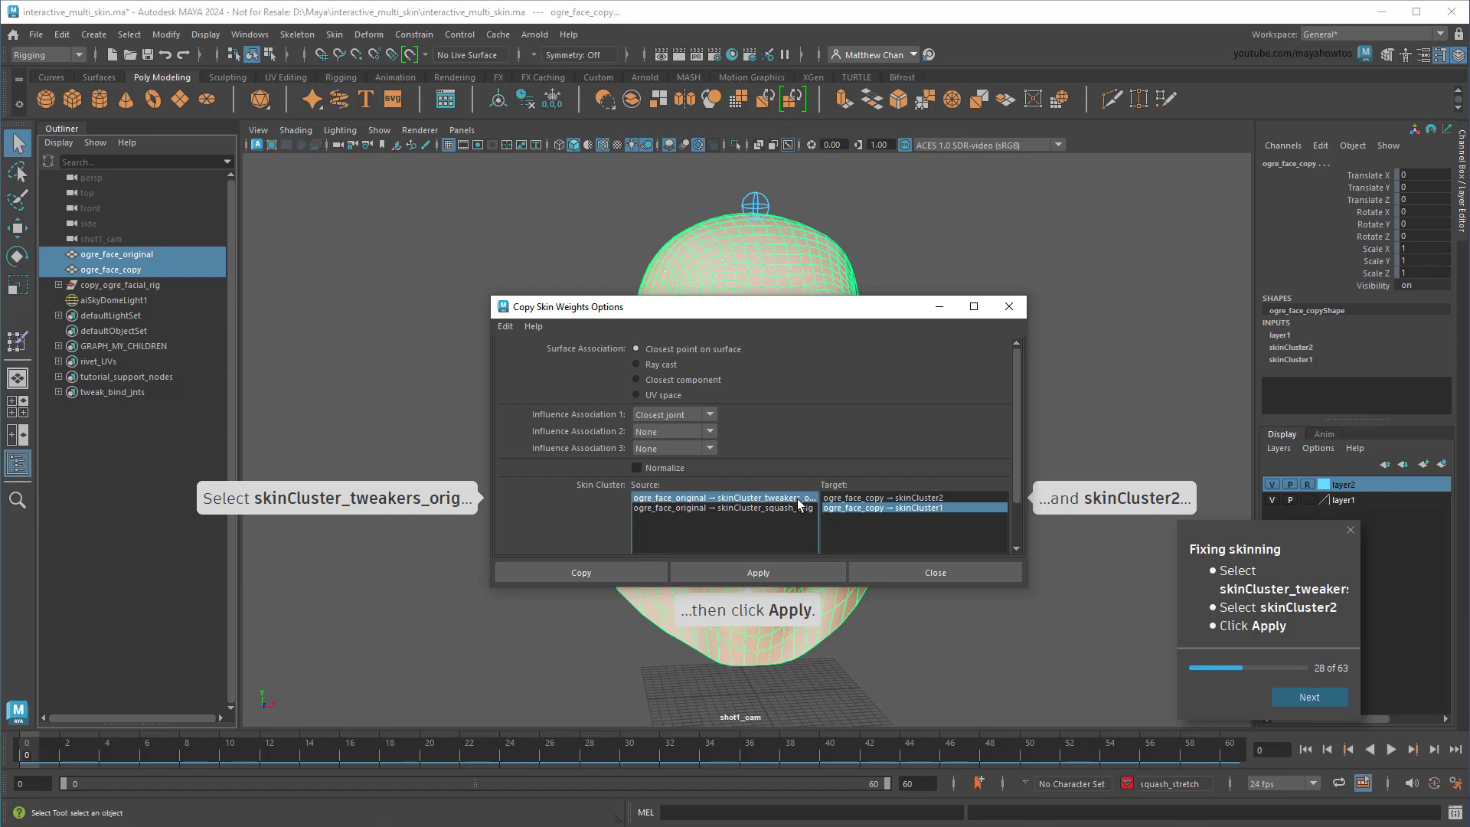
click(974, 498)
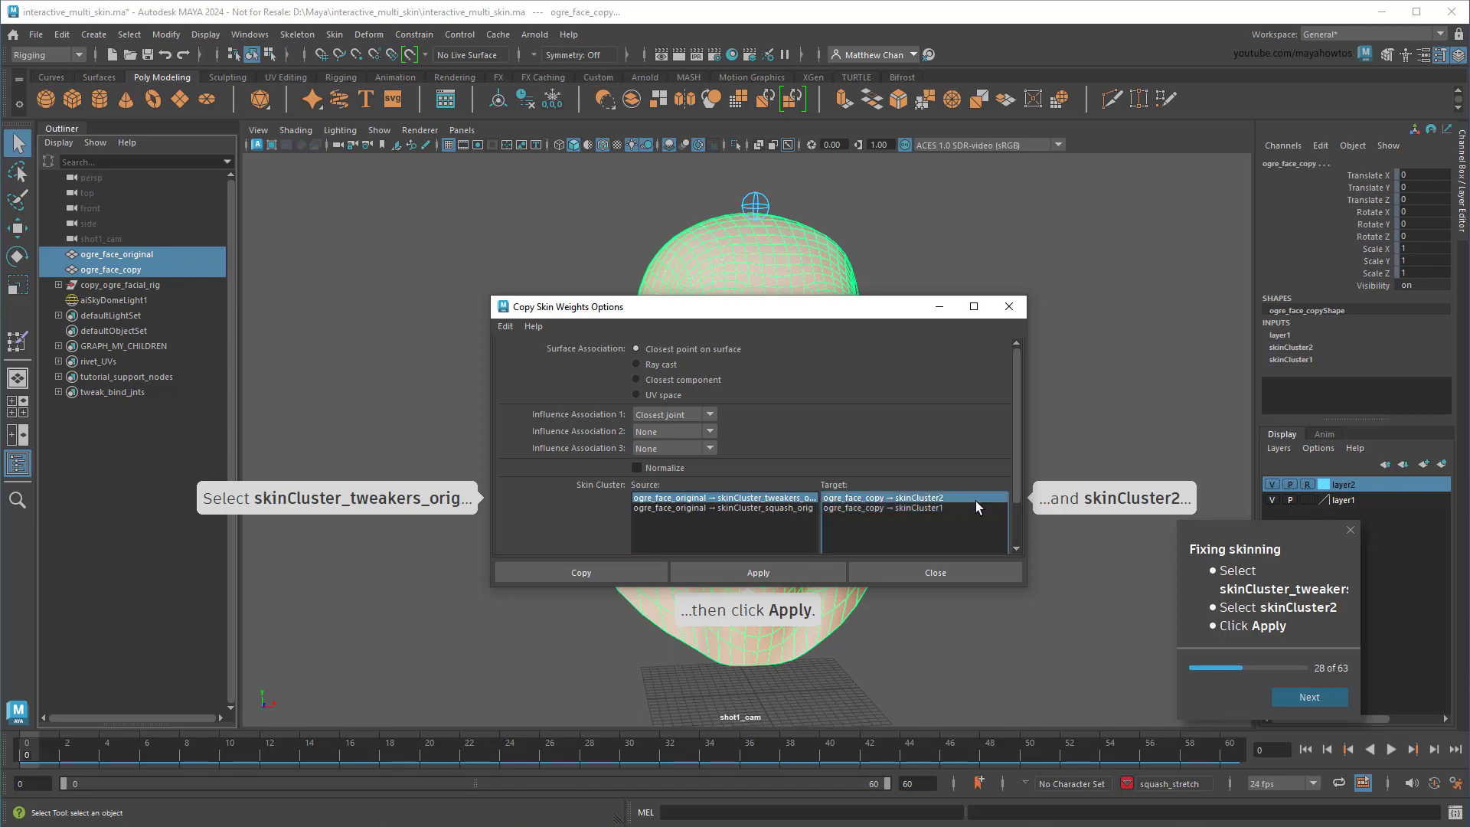
click(787, 576)
- Test the copied weights by raising the left brow control, then undo the move
click(931, 311)
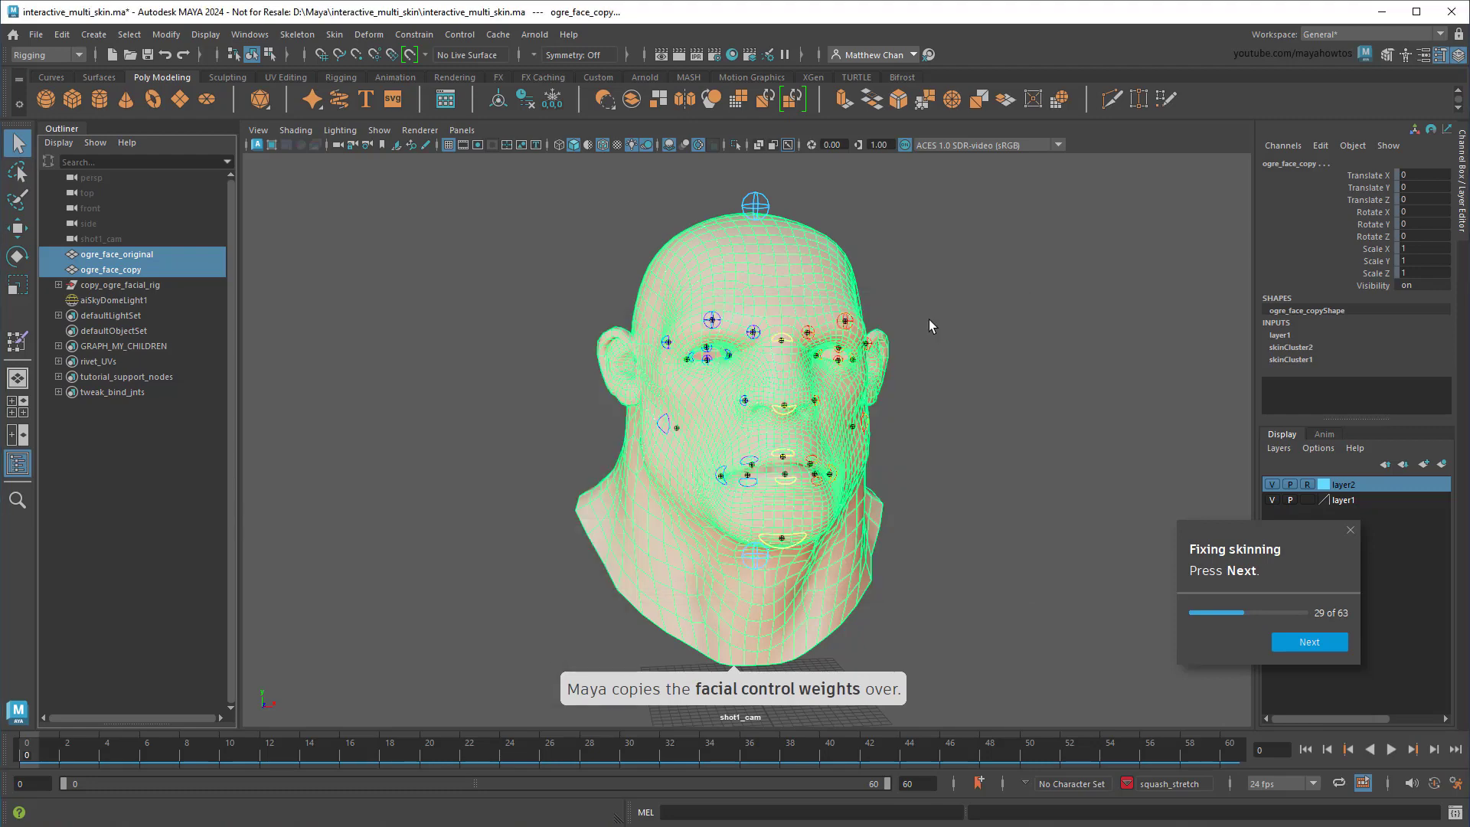
click(852, 321)
key(w)
drag(850, 269, 851, 204)
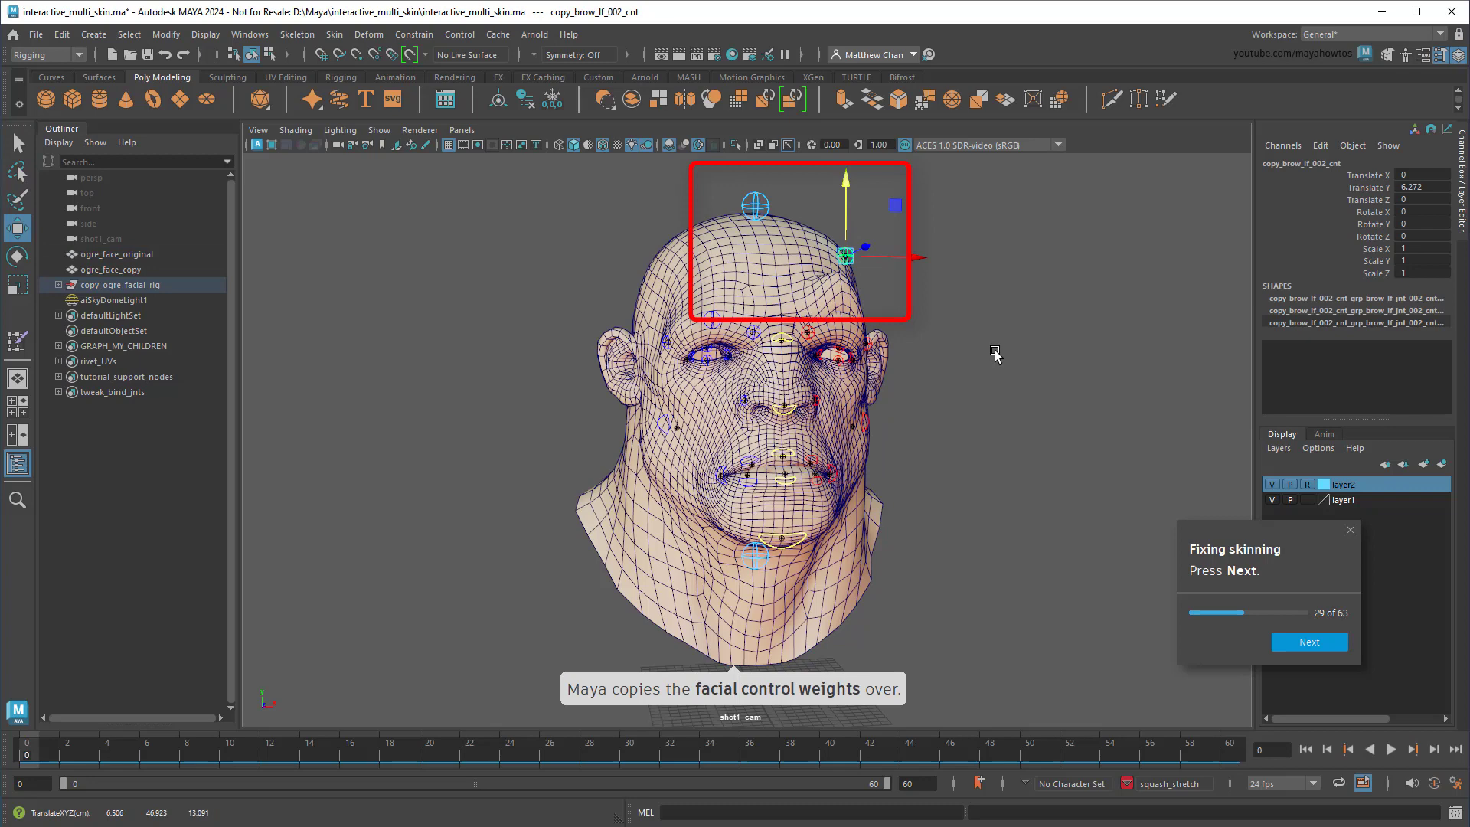
key(ctrl+z)
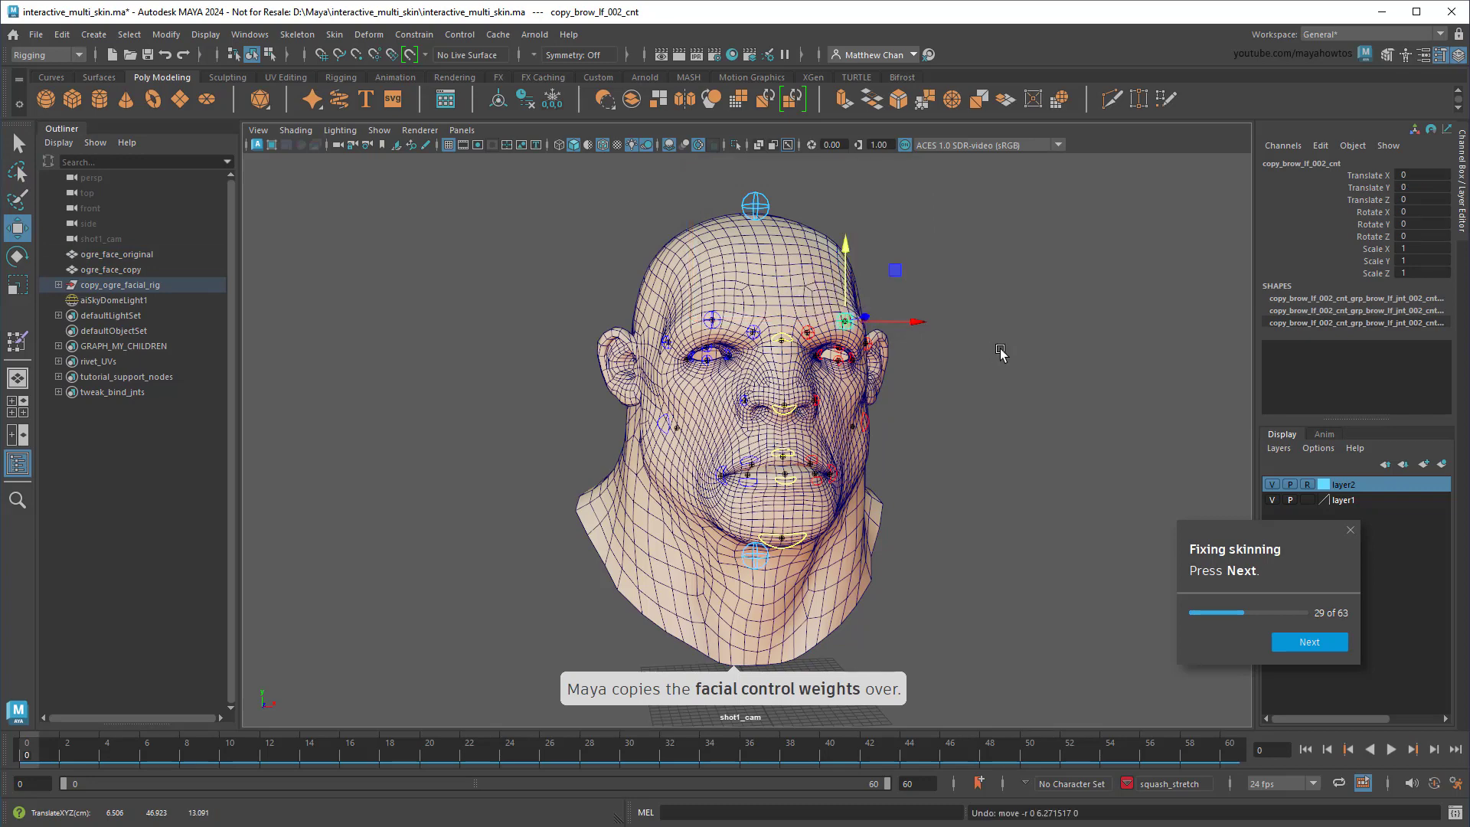
- Reselect the original face and set skinCluster_squash_orig as source and skinCluster1 as target
click(135, 254)
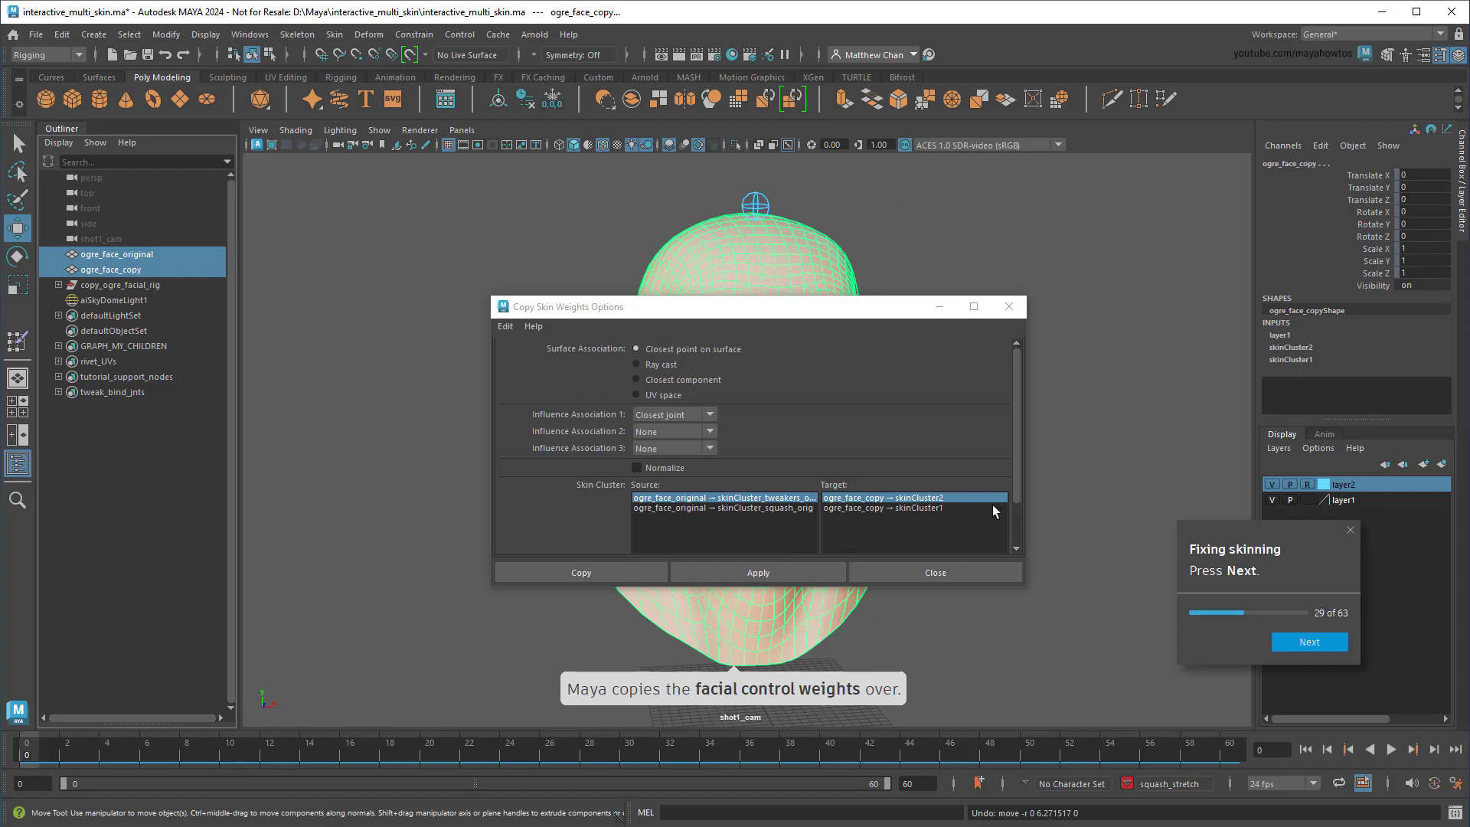
click(1301, 642)
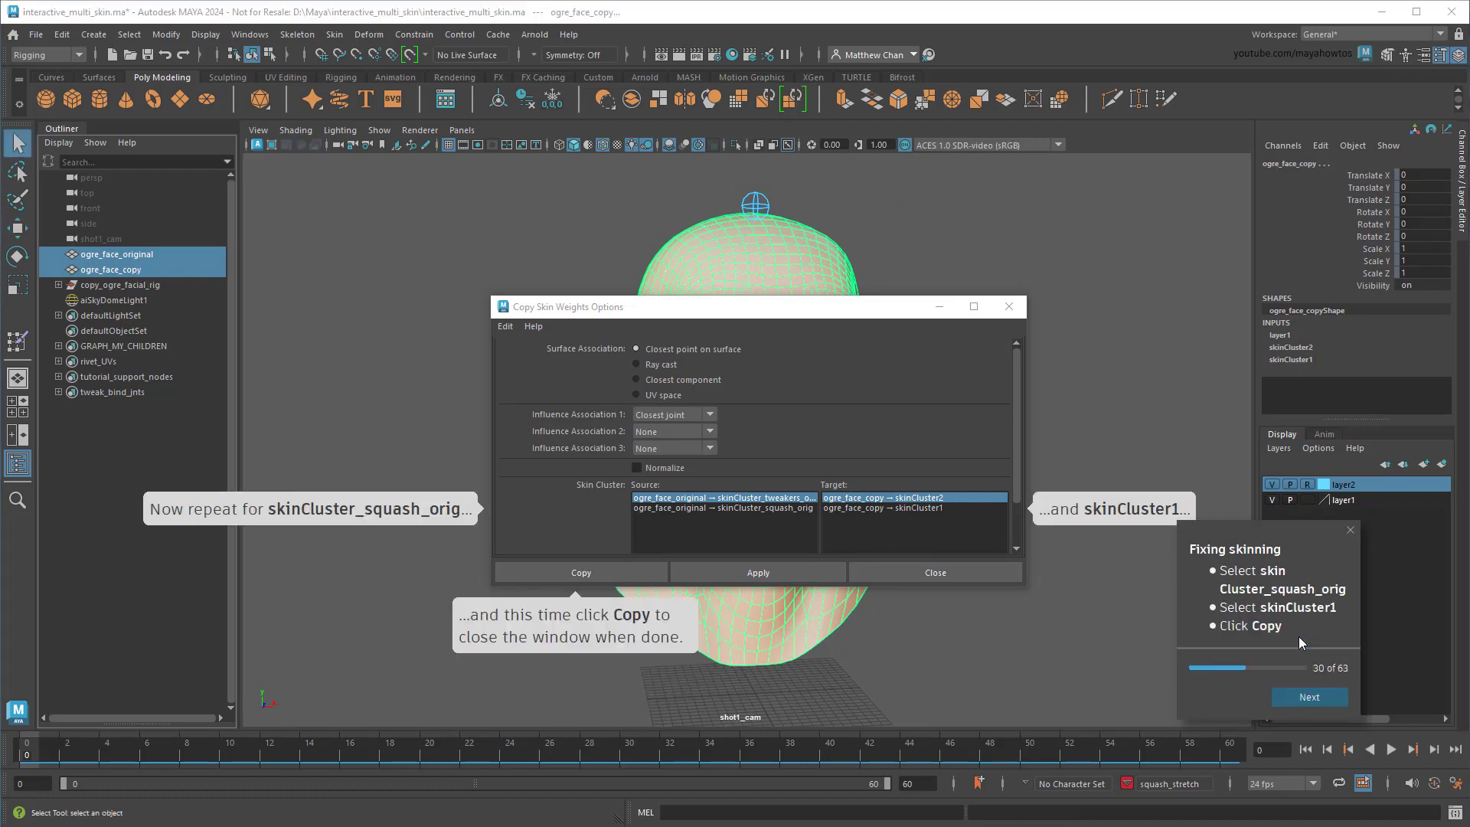
click(762, 507)
click(886, 507)
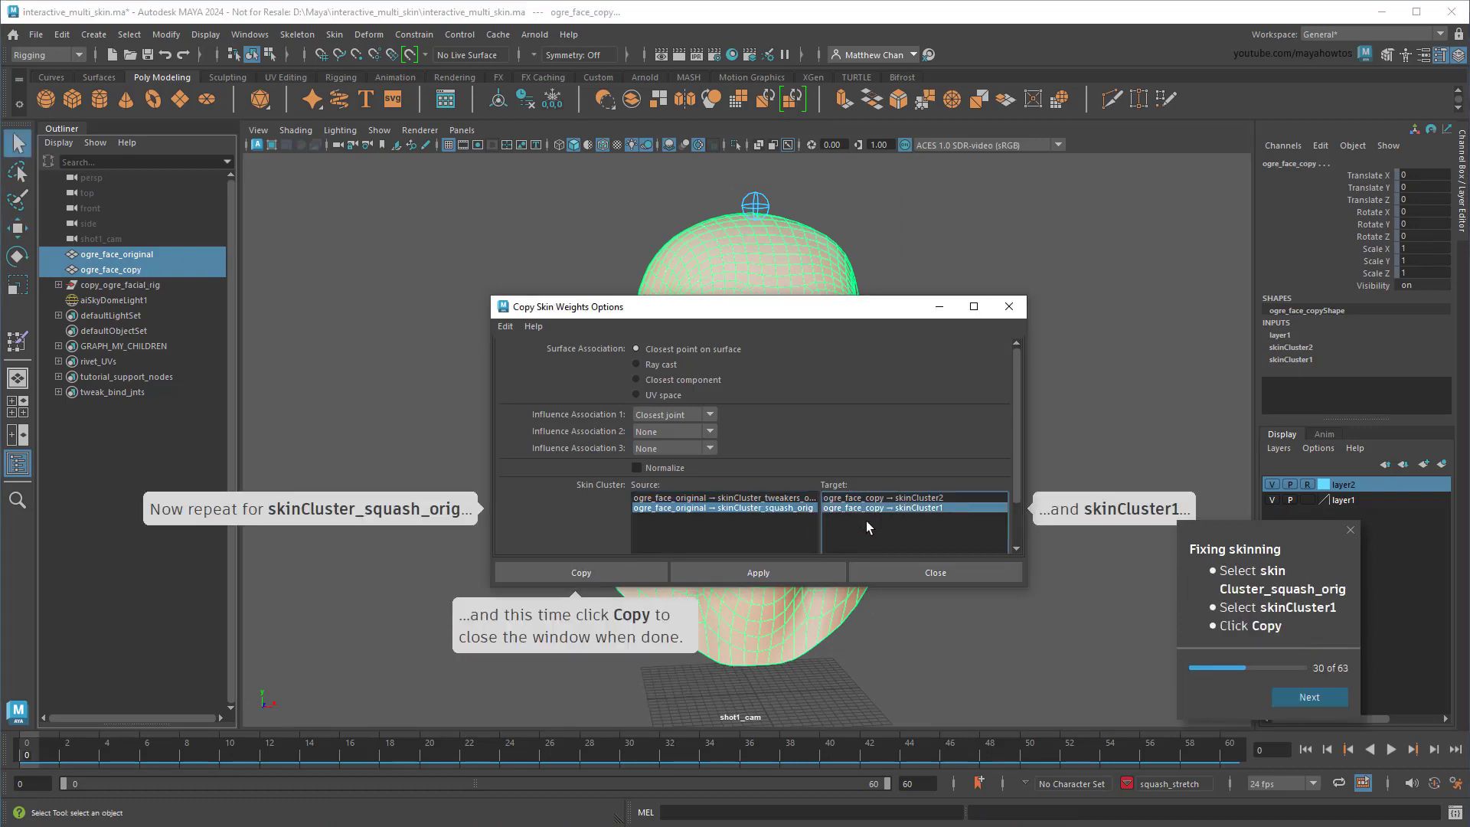
click(588, 574)
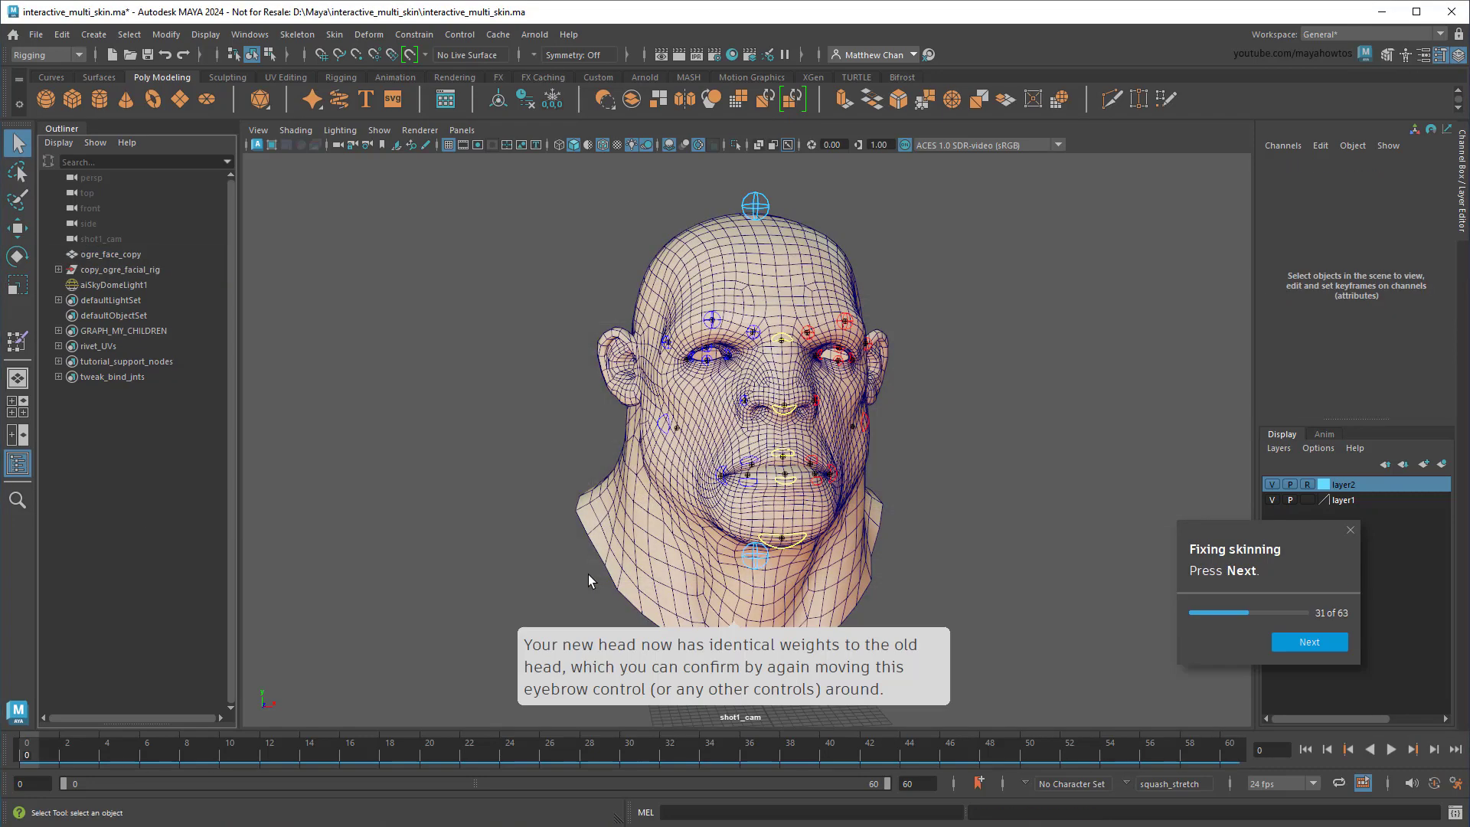
click(851, 320)
key(w)
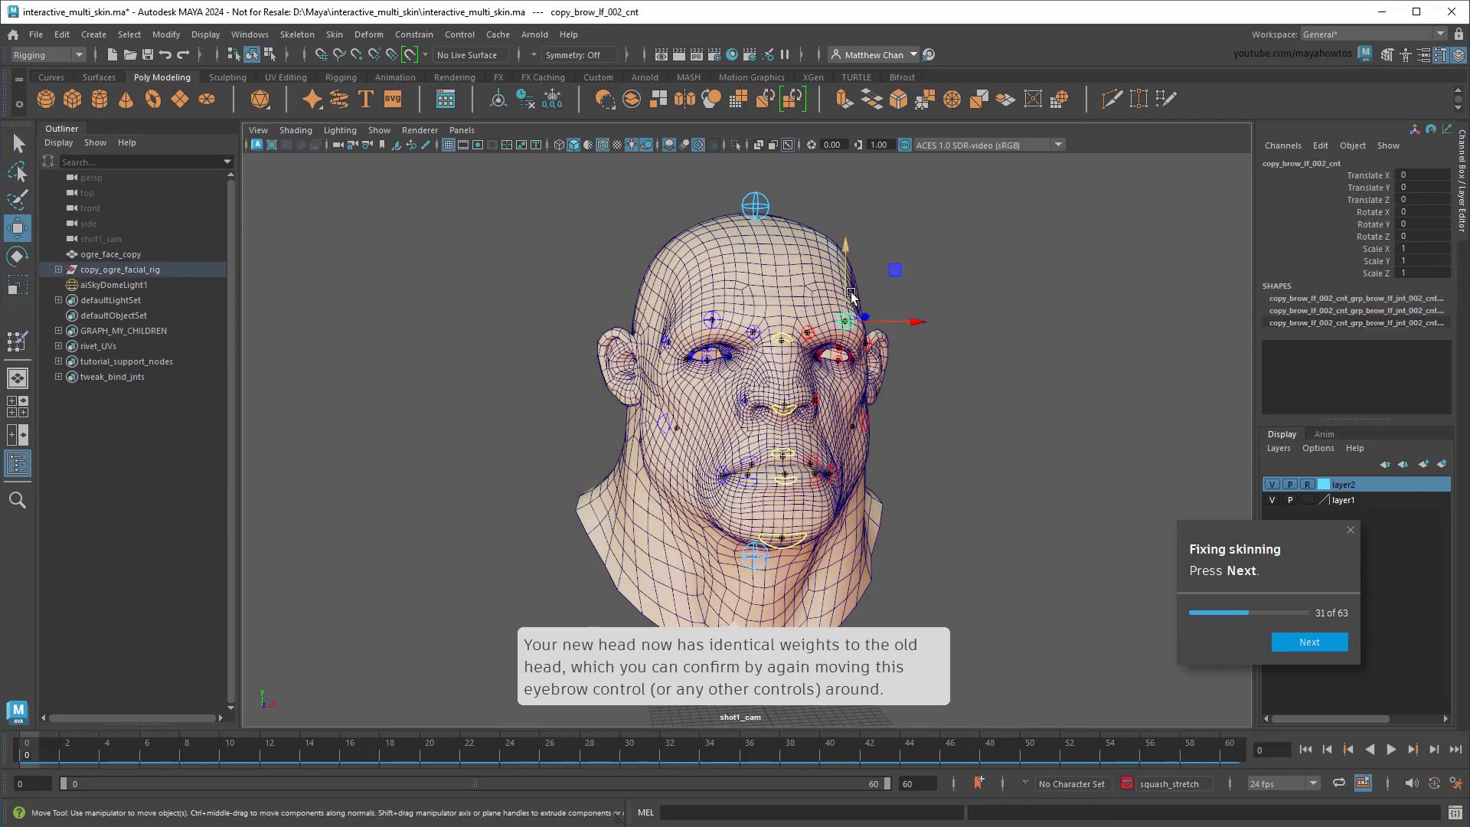
drag(844, 260, 845, 199)
click(712, 319)
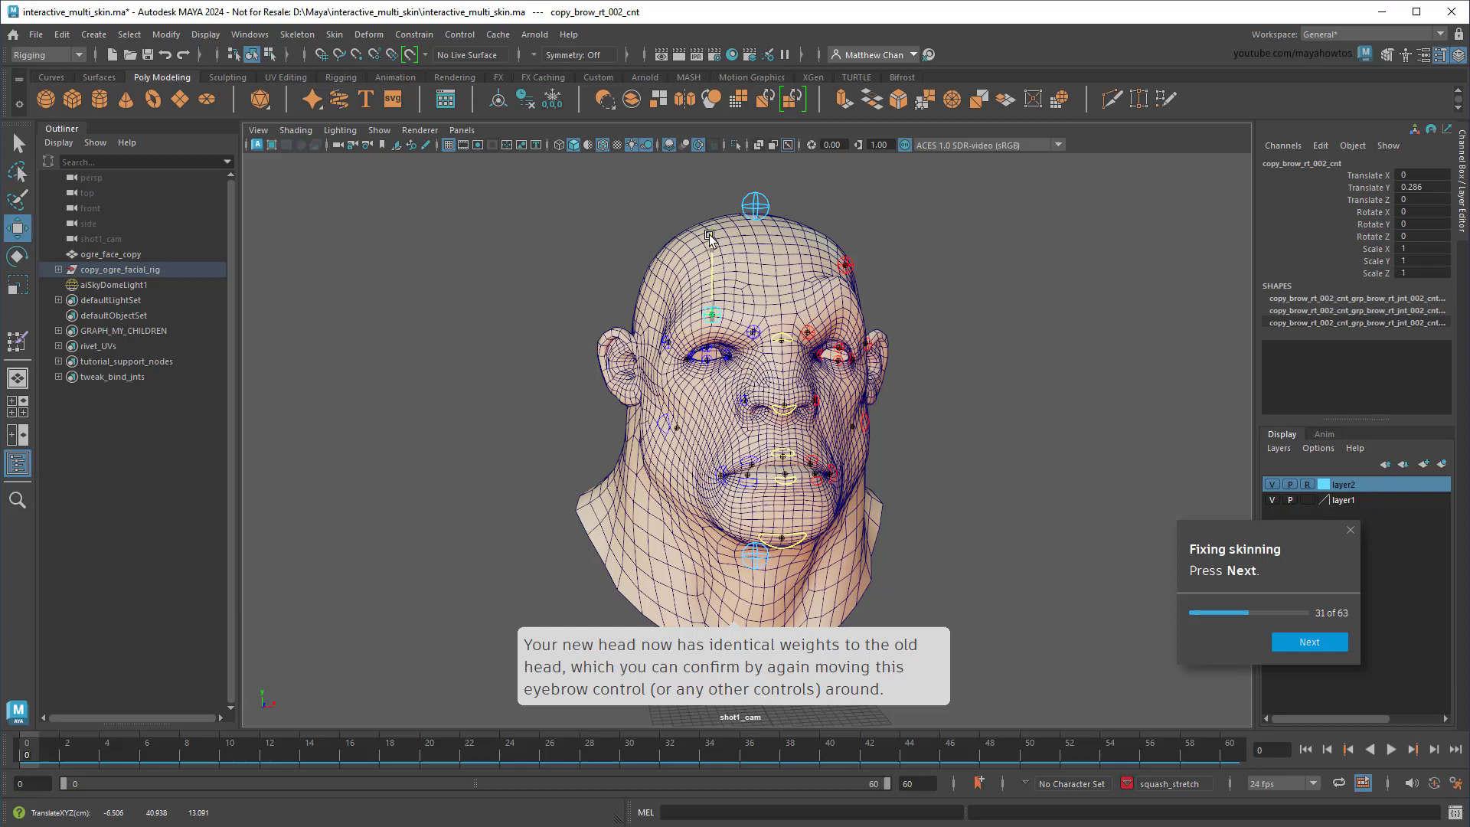
drag(697, 248, 697, 229)
click(747, 480)
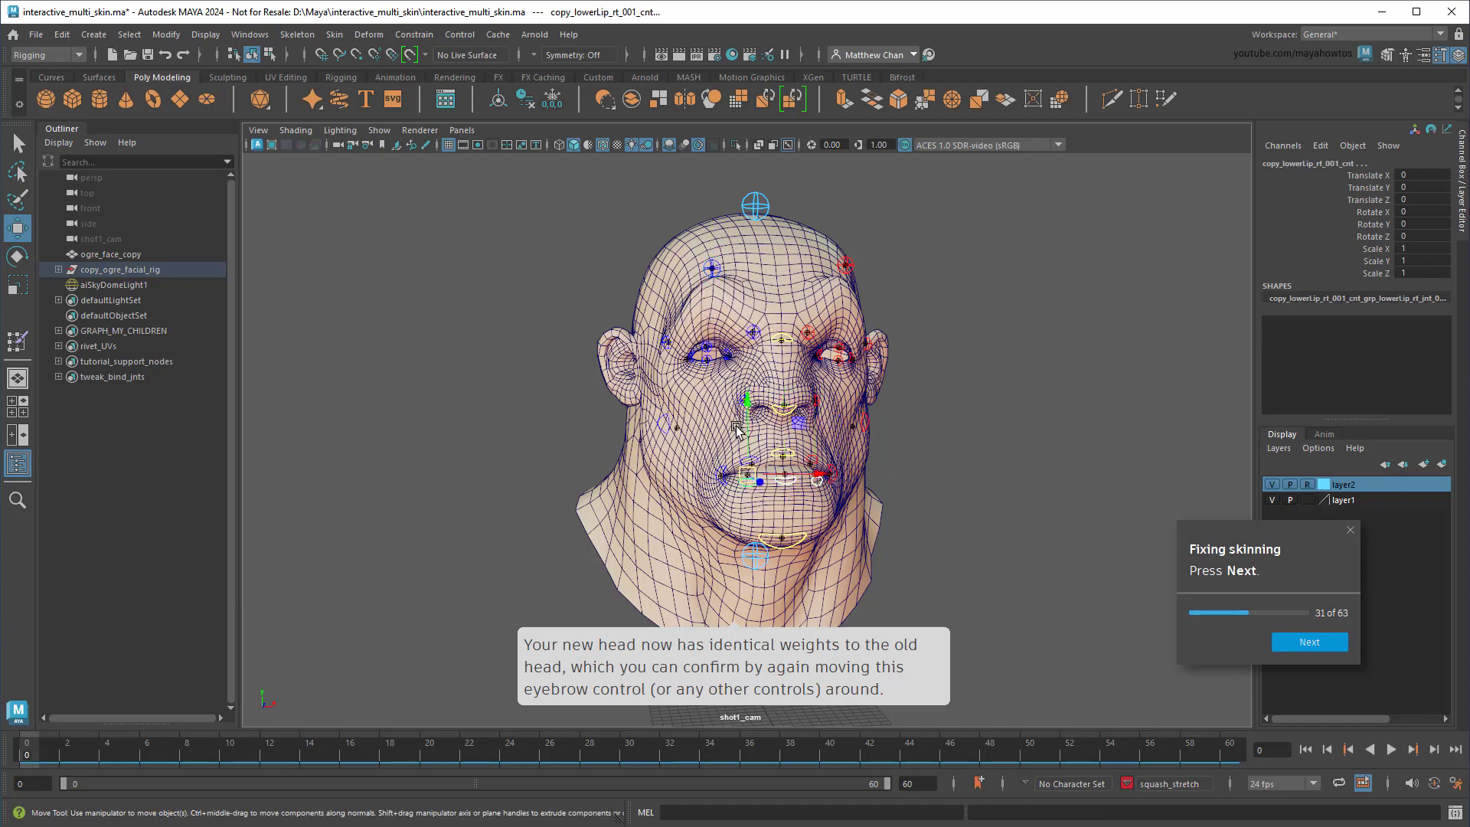
drag(744, 427, 750, 453)
key(q)
click(1015, 546)
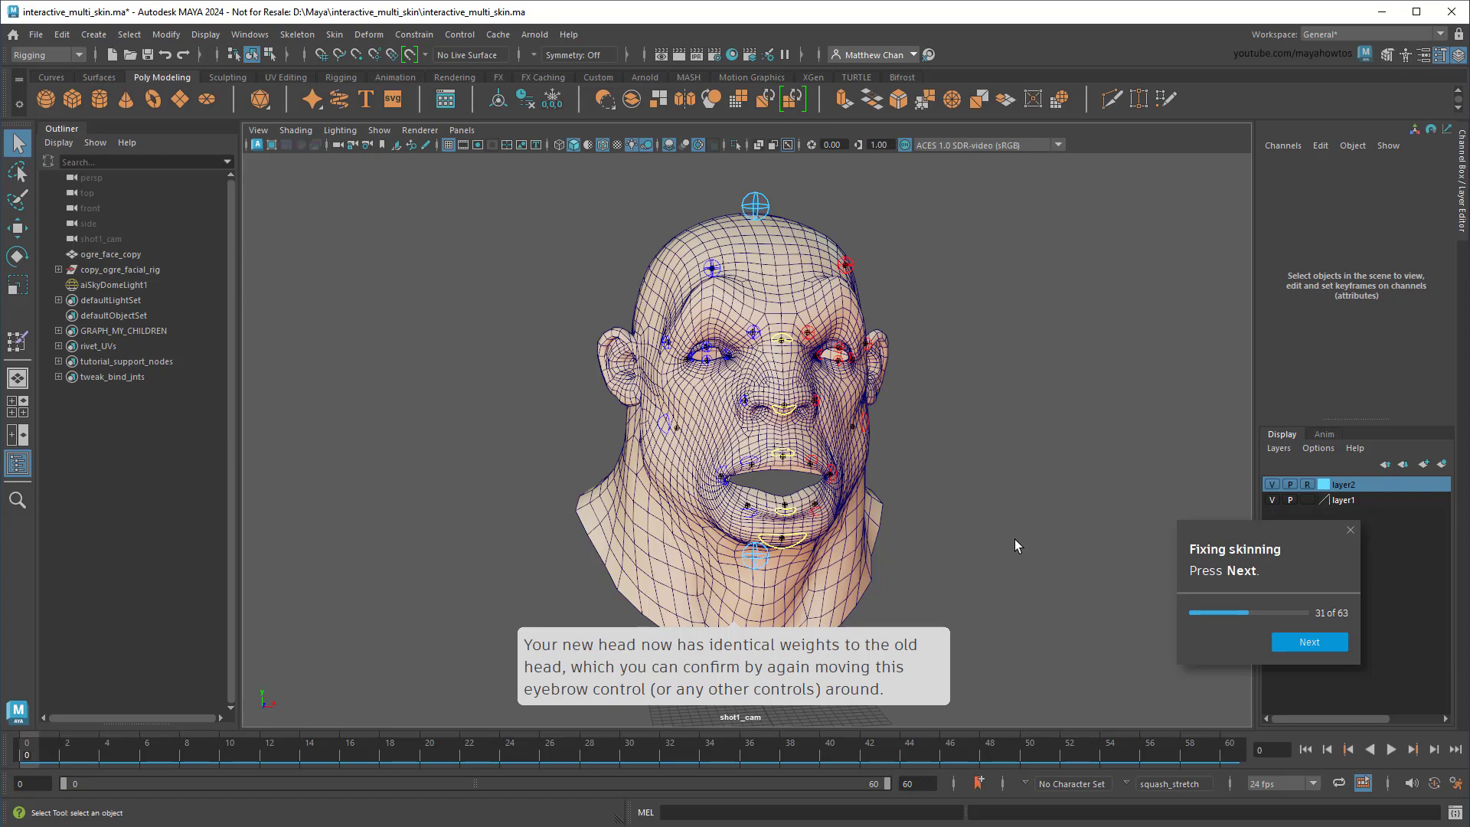
click(1322, 640)
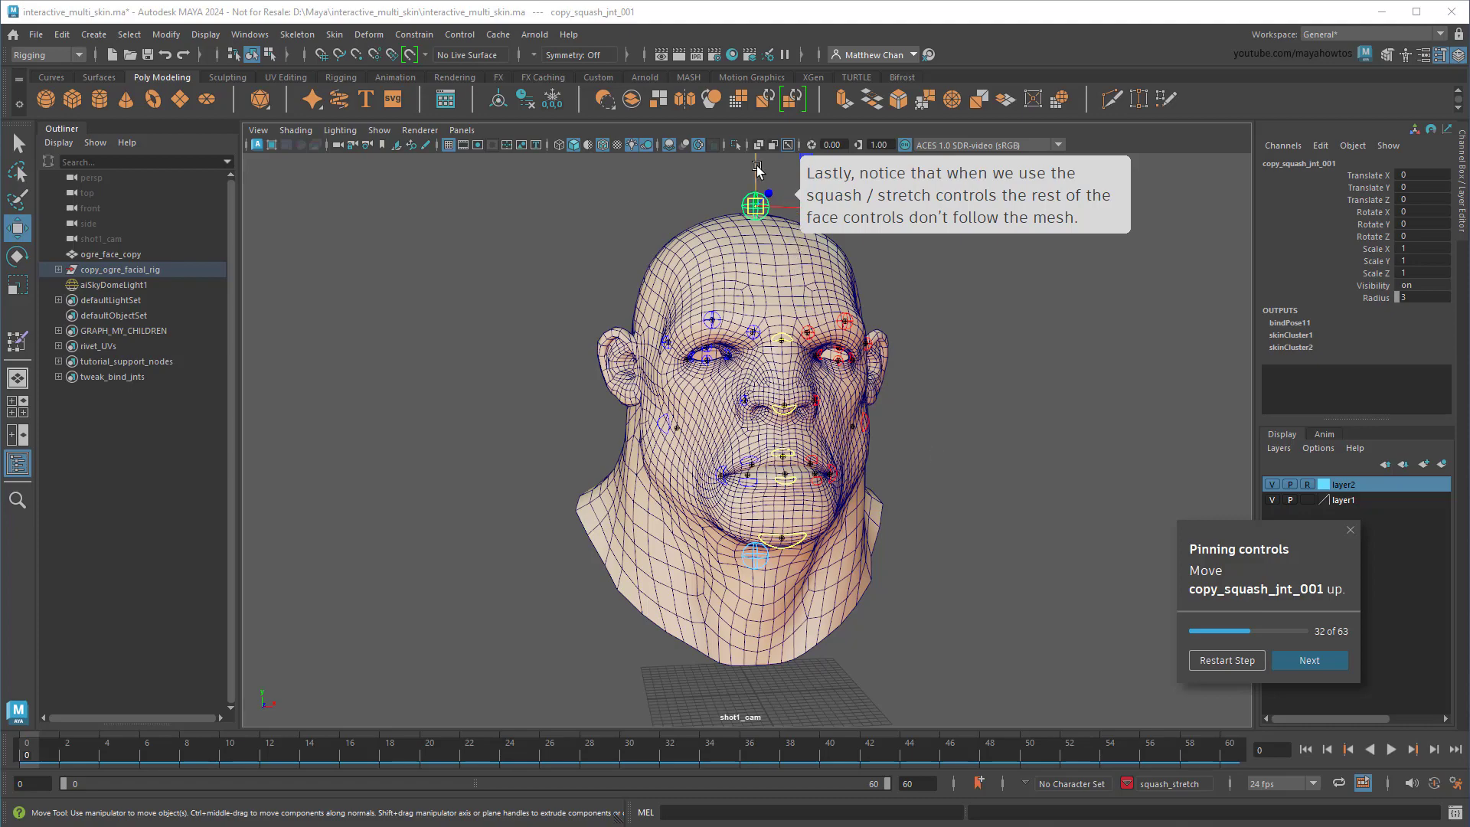
drag(759, 173, 788, 99)
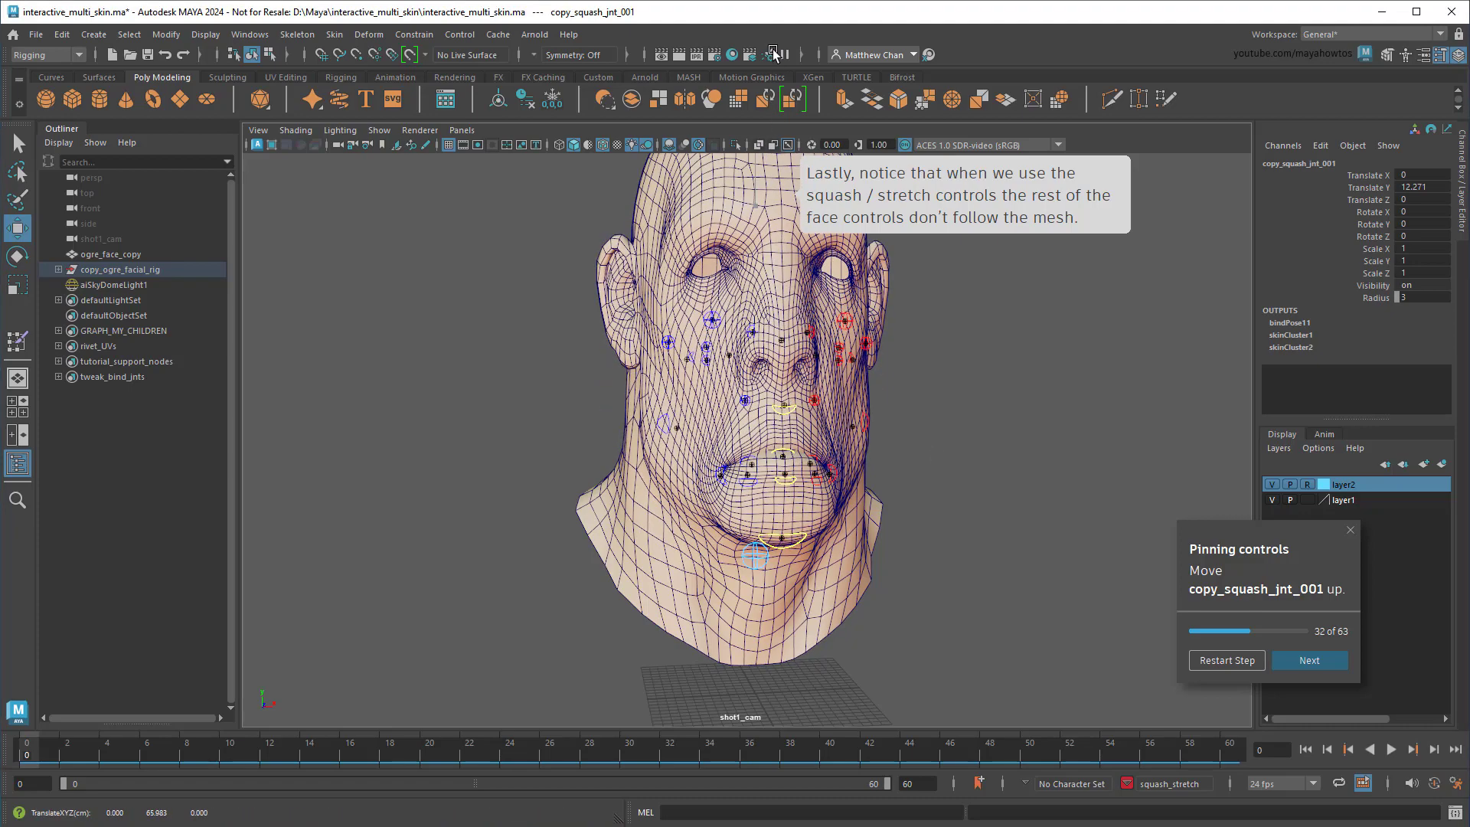
click(850, 322)
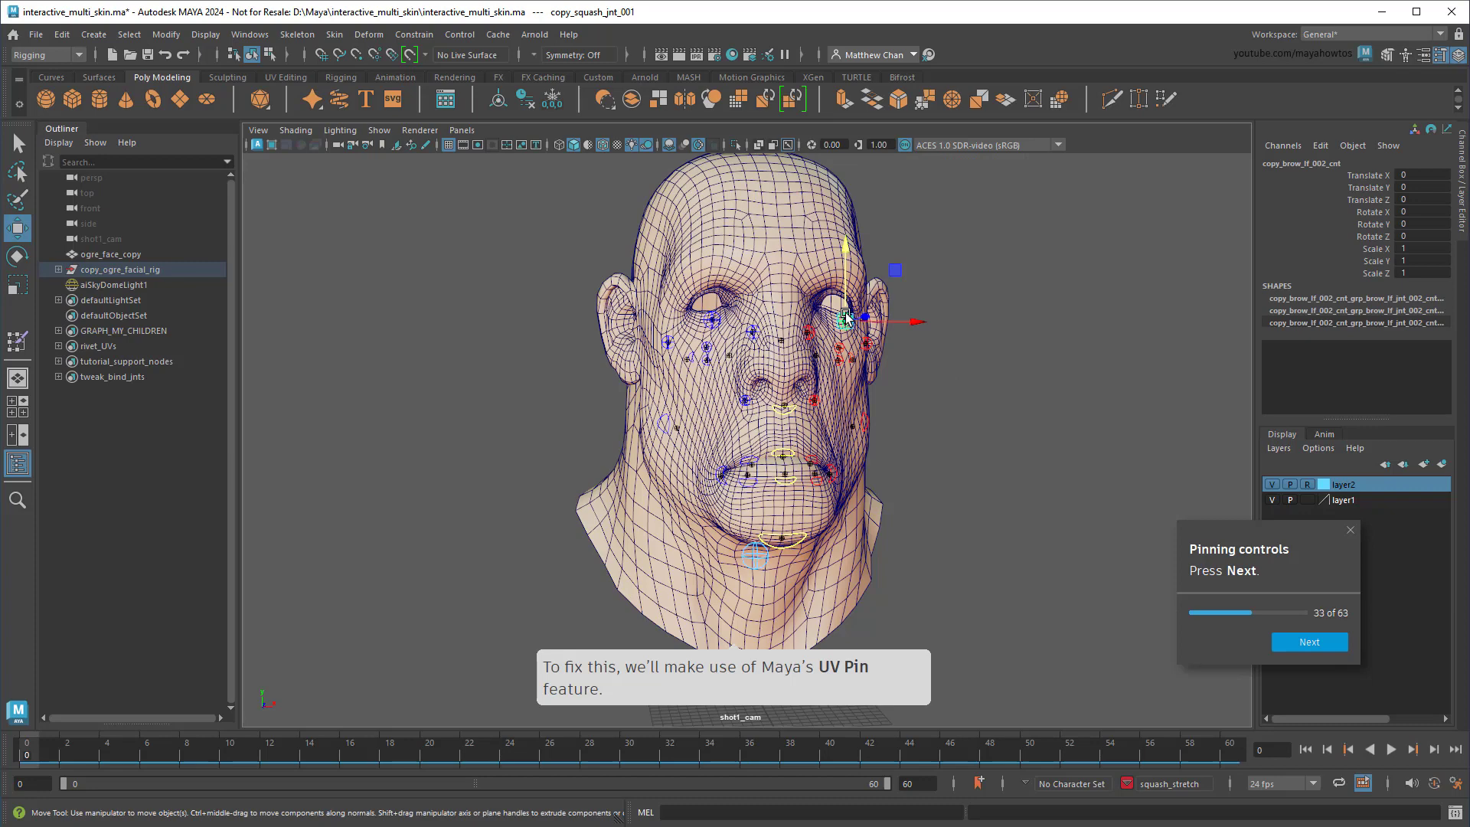
drag(850, 323, 863, 246)
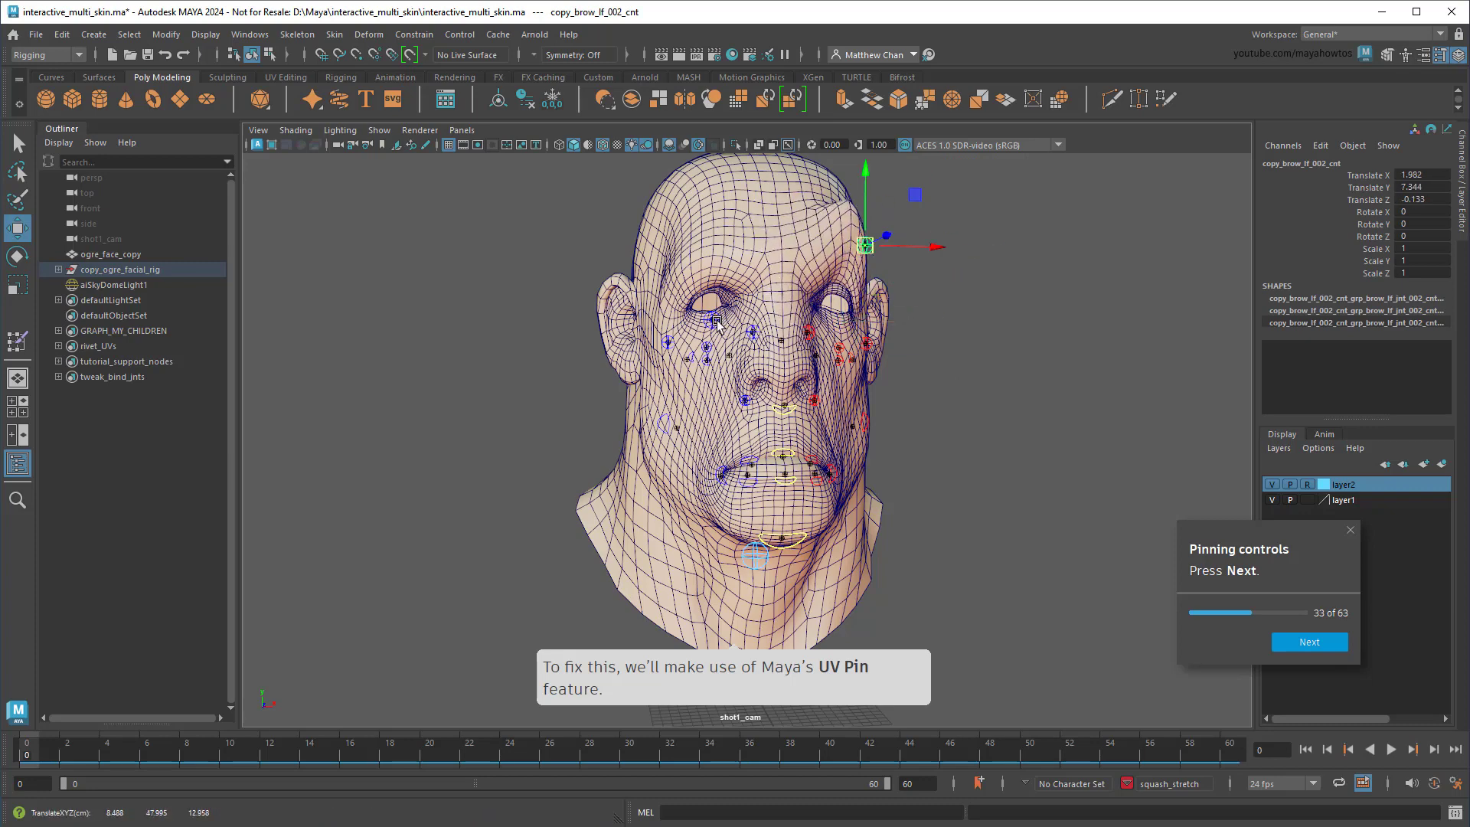
click(701, 275)
drag(700, 276, 680, 248)
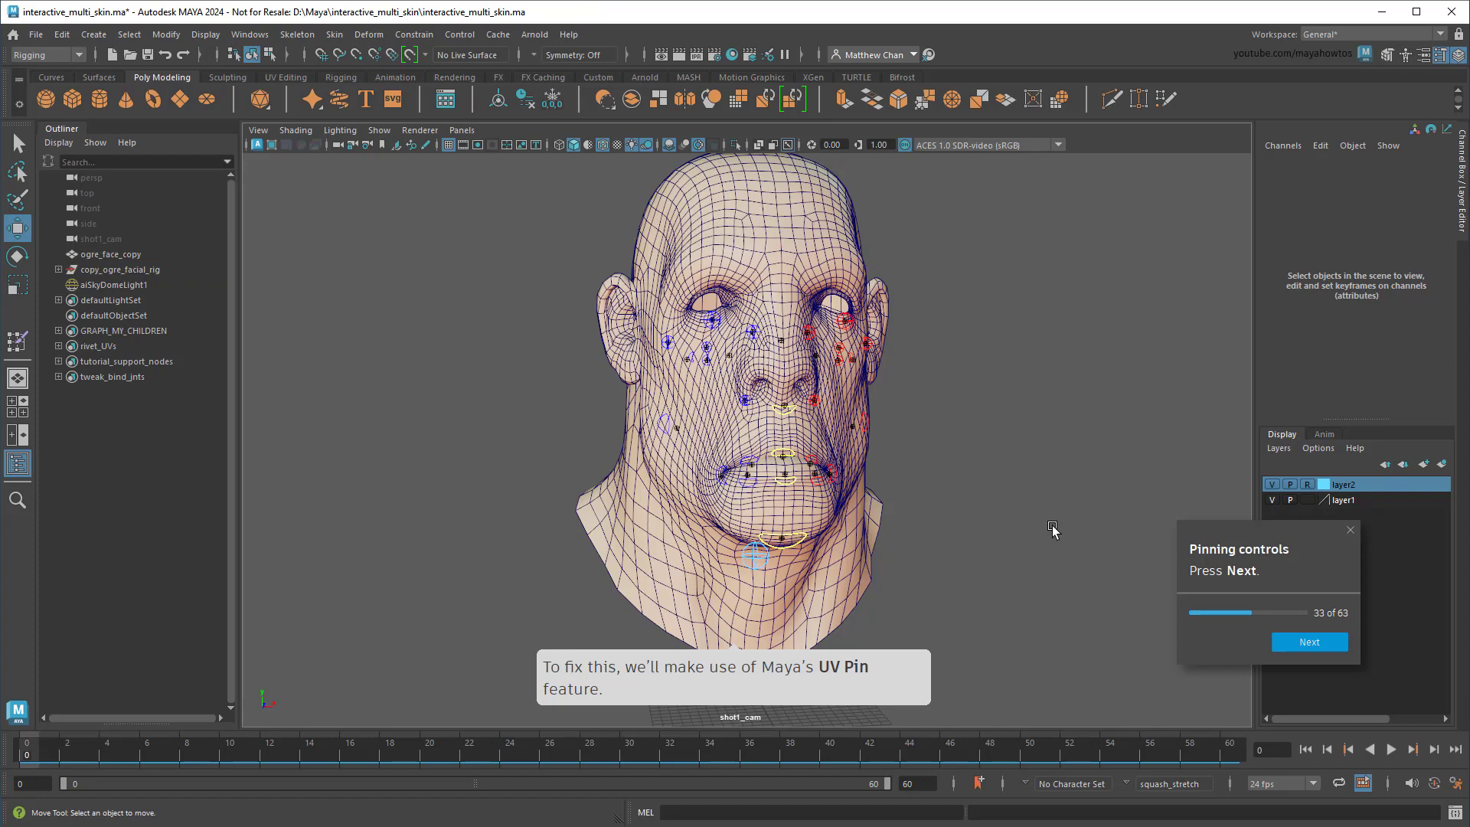
click(1309, 641)
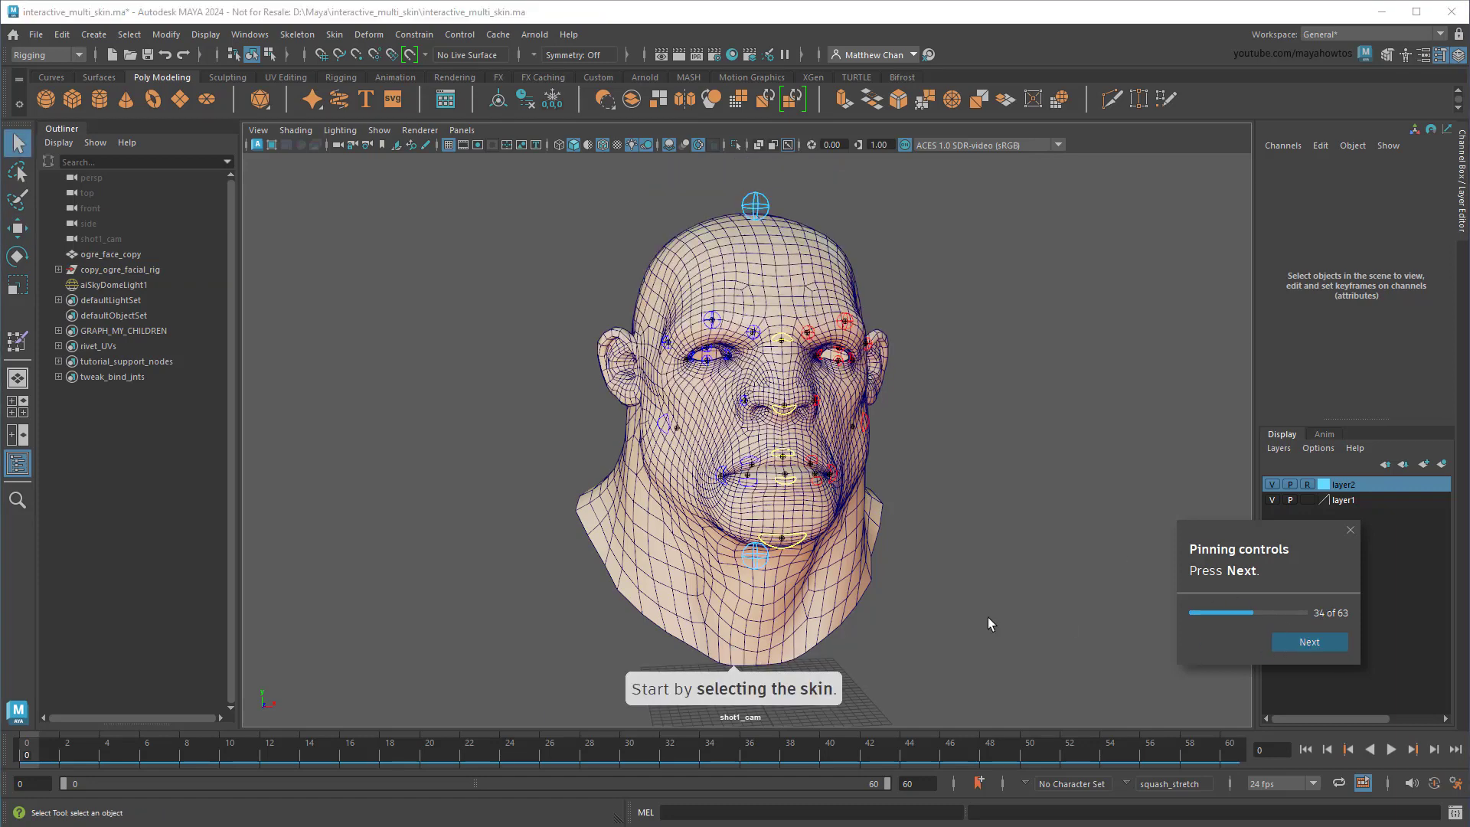
- Select the copied face mesh and tweak joints A0 through A29
click(816, 611)
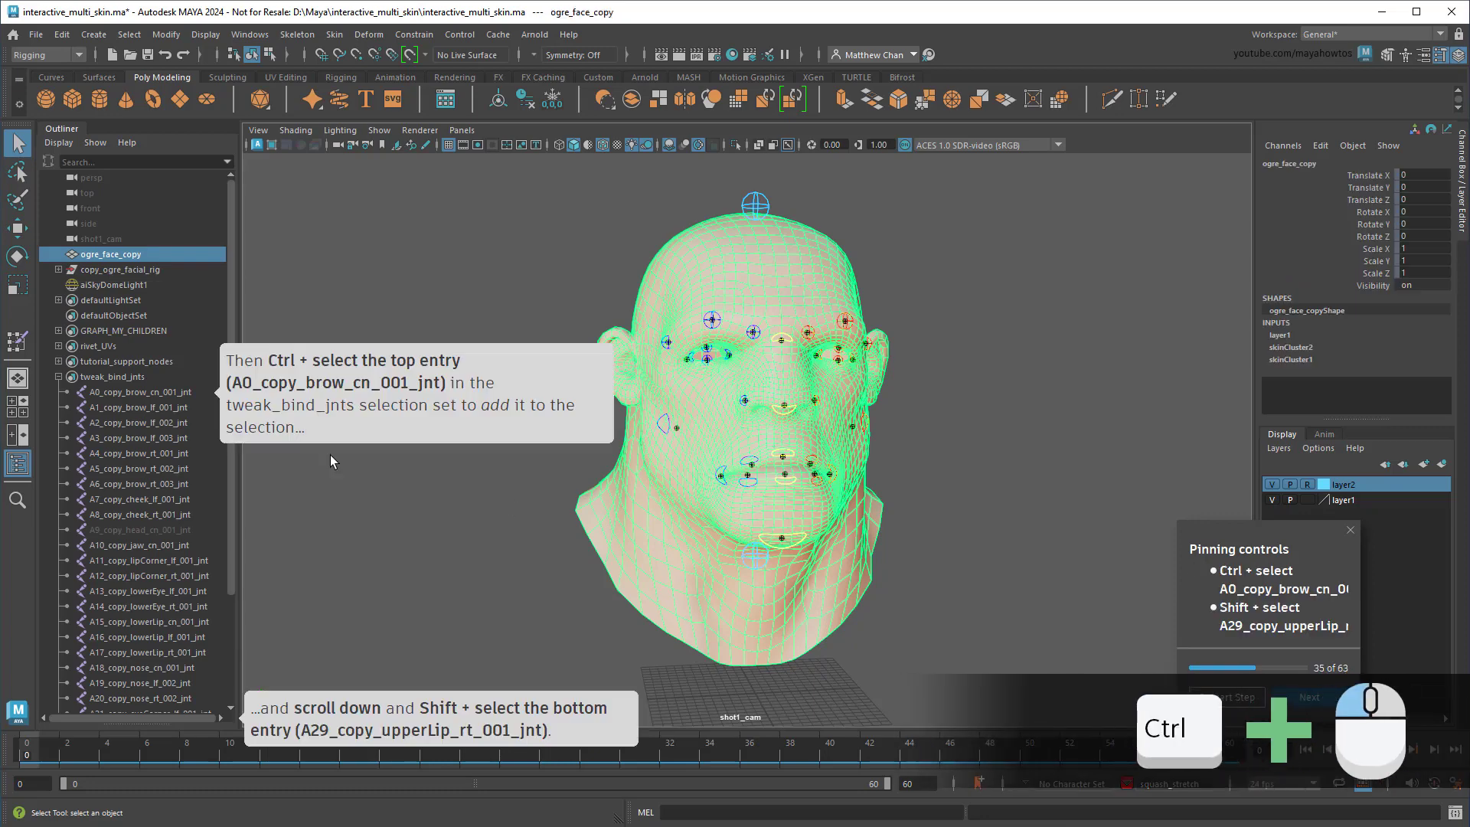
ctrl+click(162, 390)
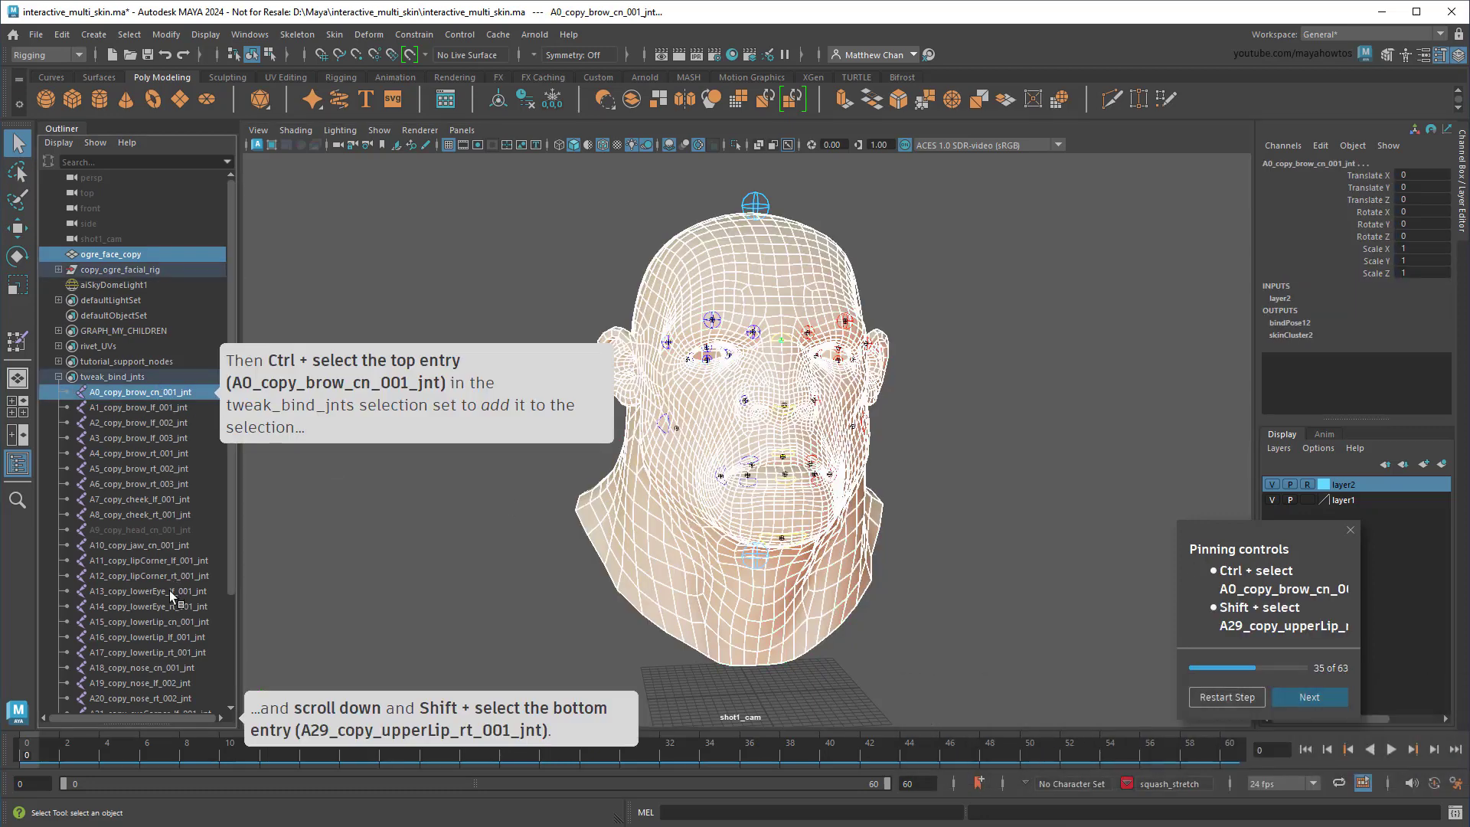
scroll(173, 644, down, 3)
shift+click(187, 695)
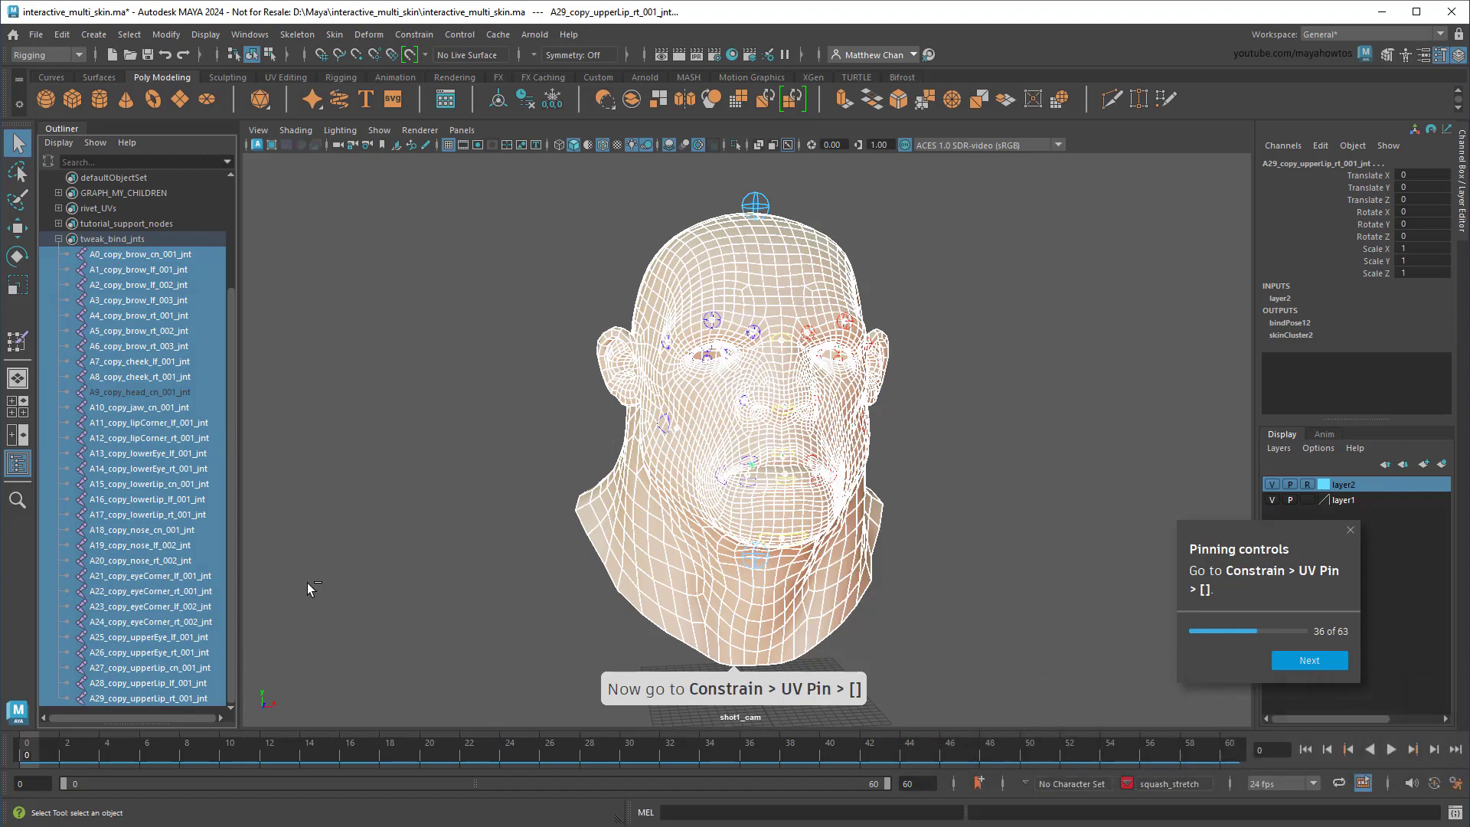
- Create UV Pin constraints with Output set to New Locator
click(416, 33)
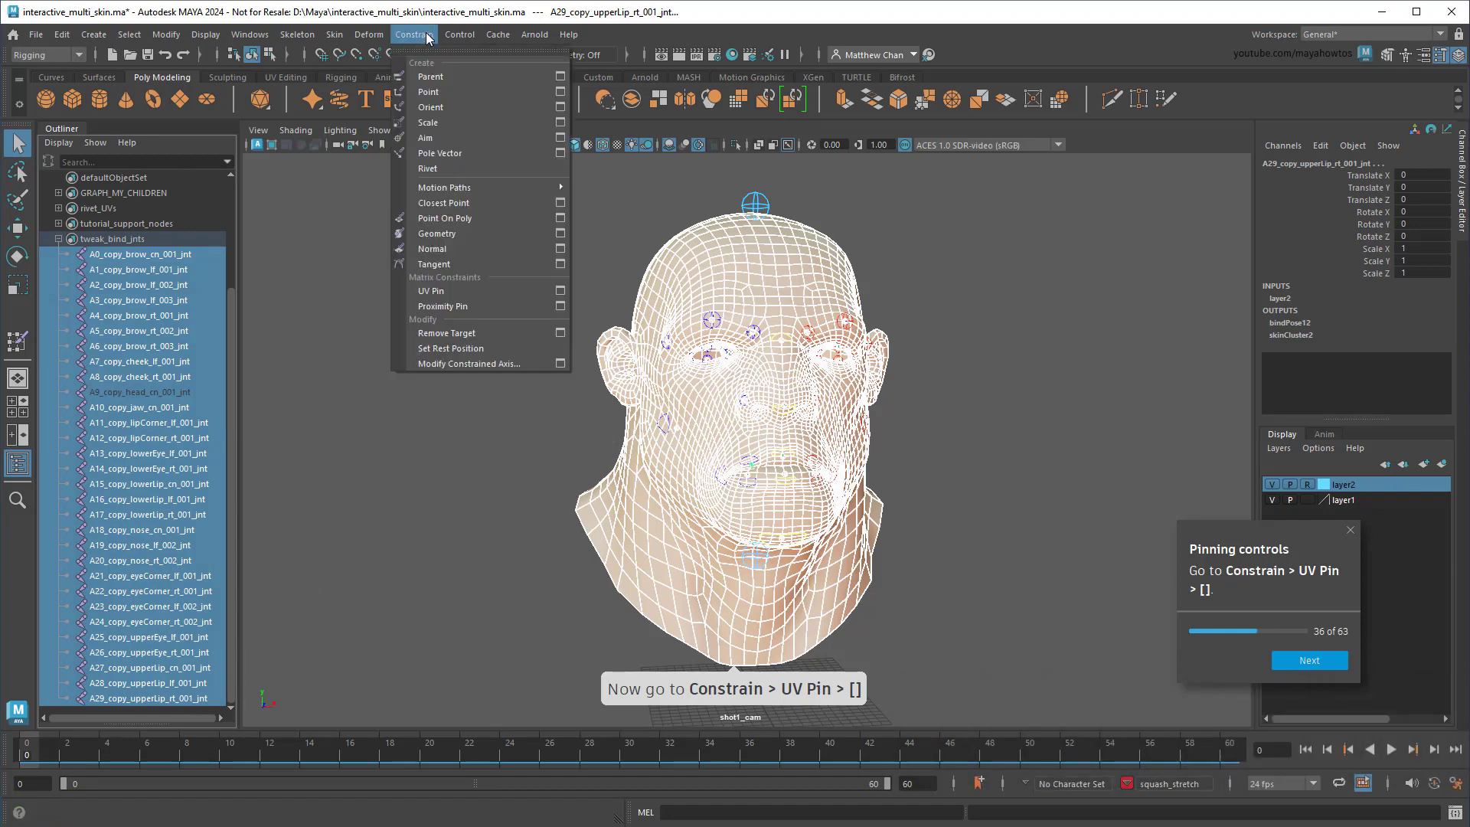
click(560, 291)
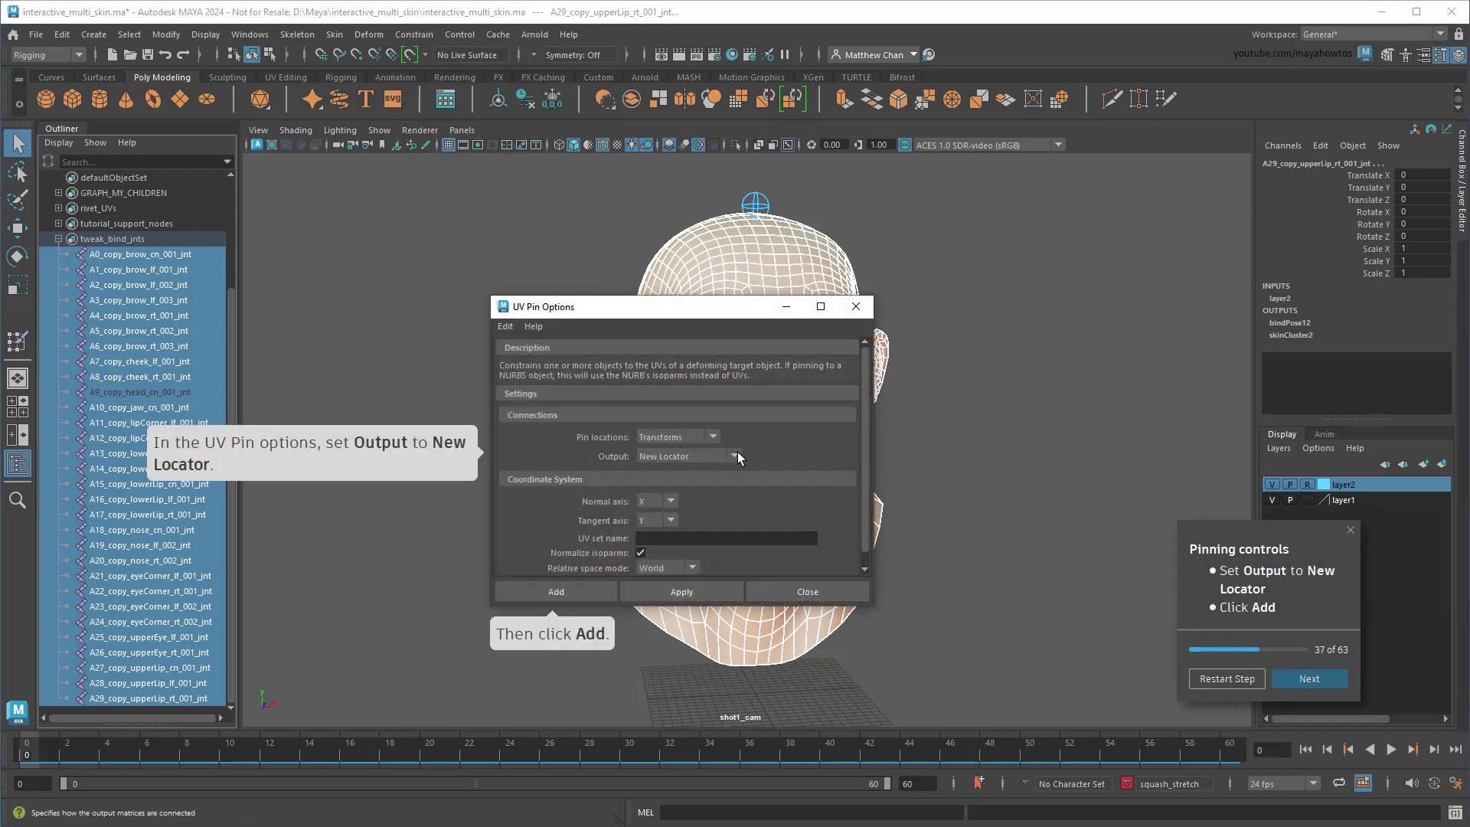
click(735, 456)
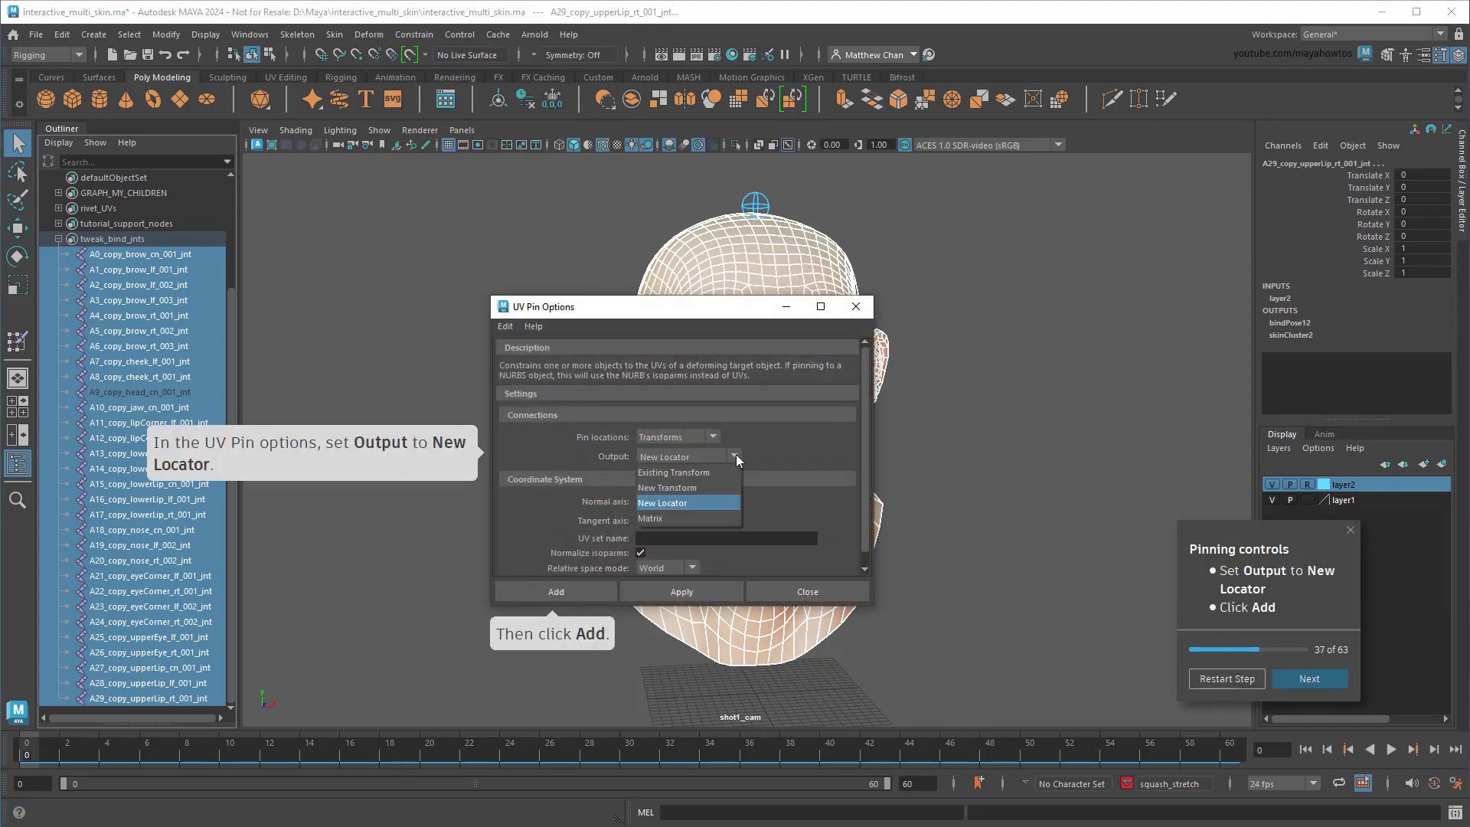
click(736, 454)
click(571, 585)
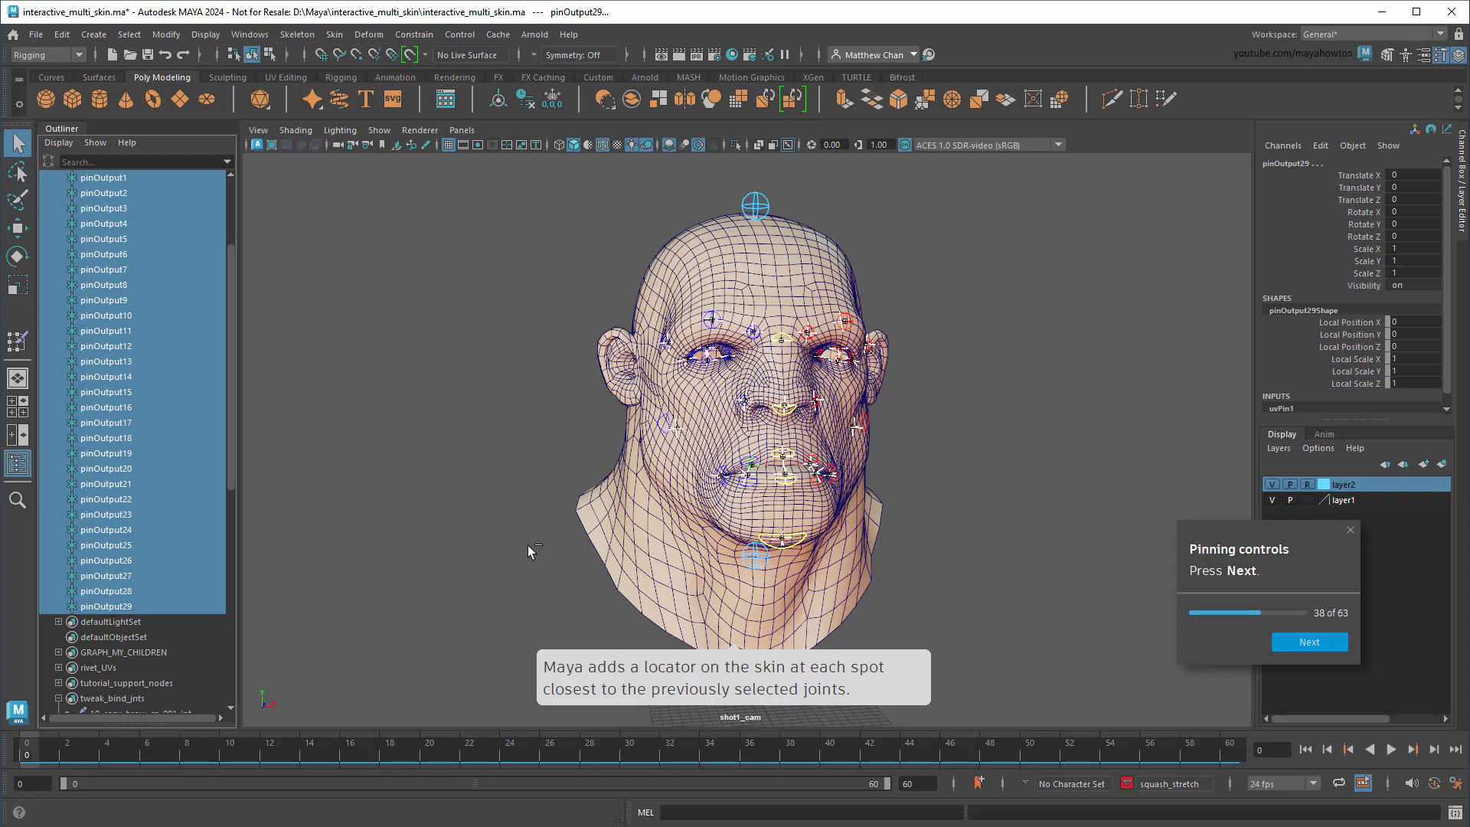
- Stretch the head upward with copy_squash_jnt_001 and check the cheek locators follow the skin
click(1310, 642)
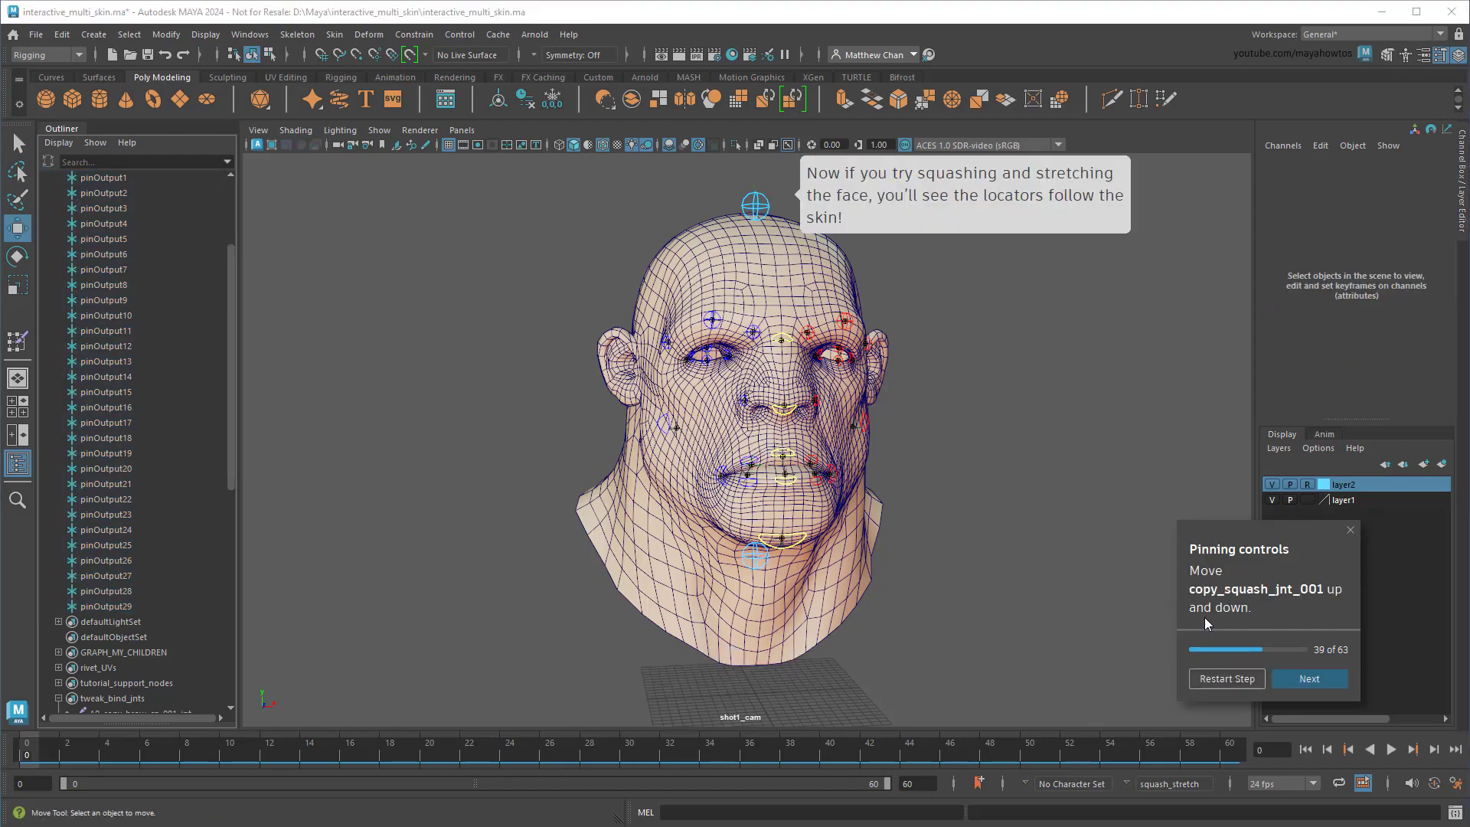
click(755, 207)
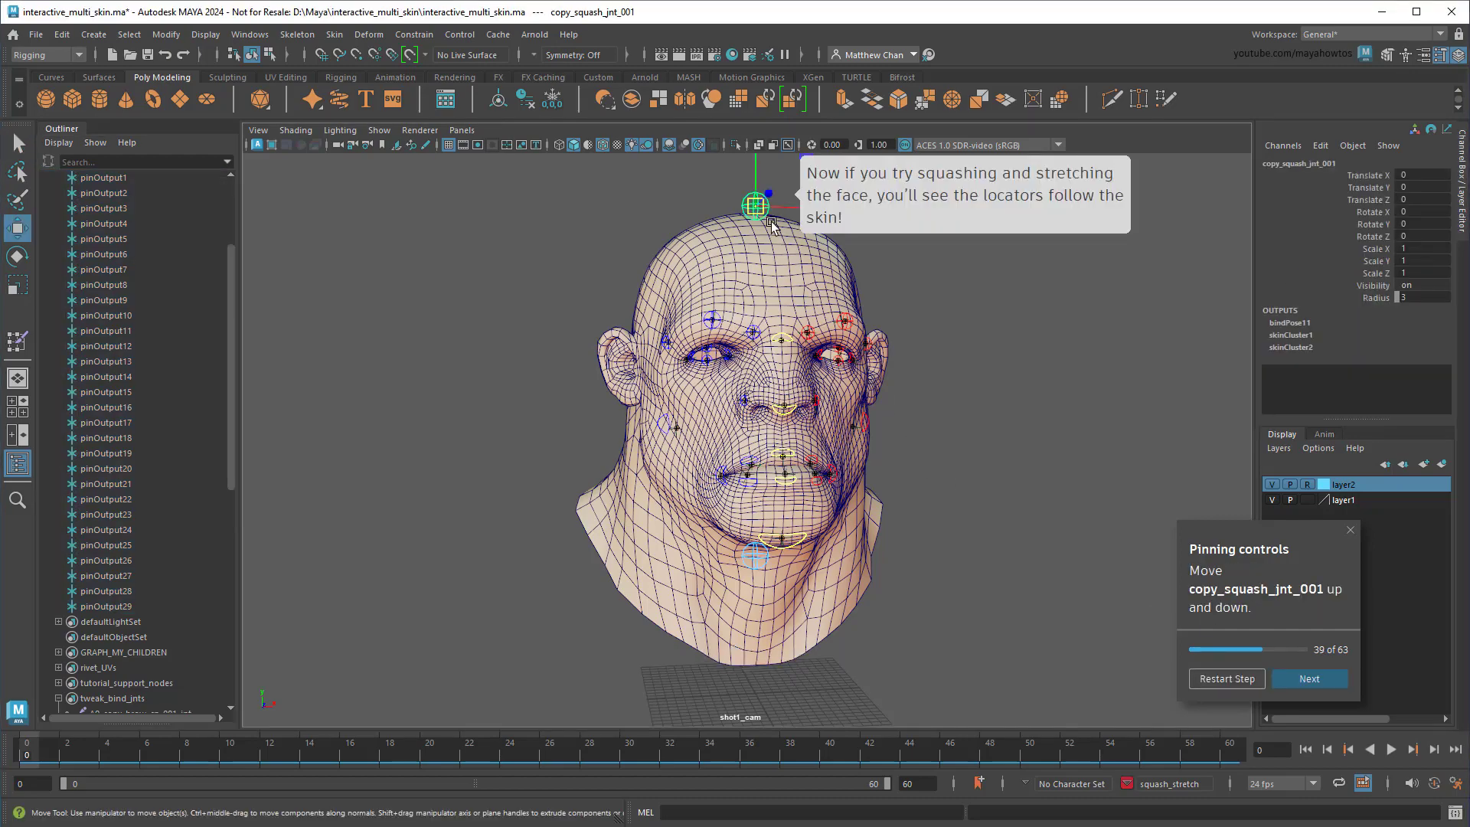
drag(756, 207, 779, 174)
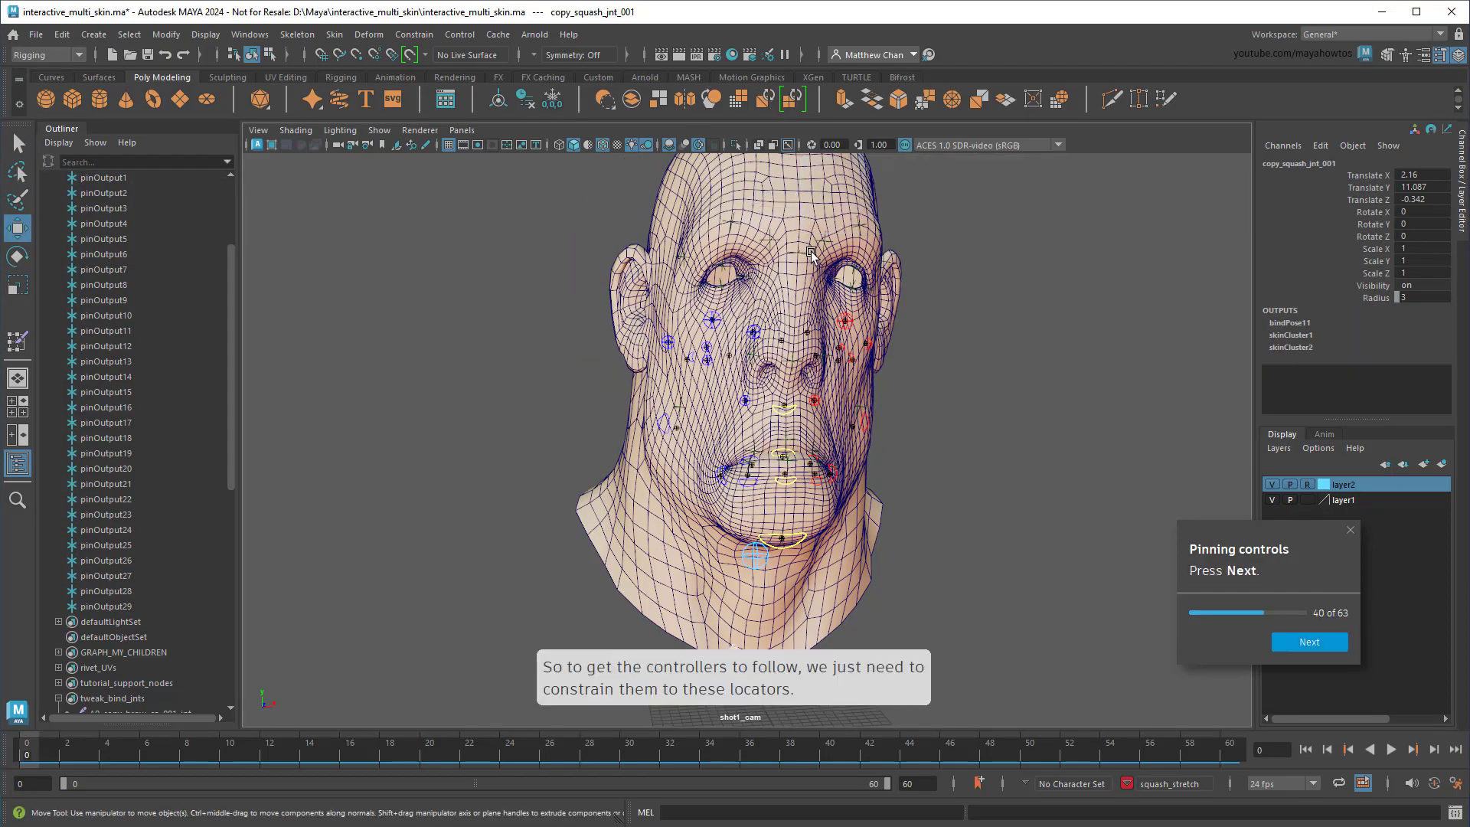
scroll(947, 422, up, 5)
alt+drag(947, 421, 937, 402)
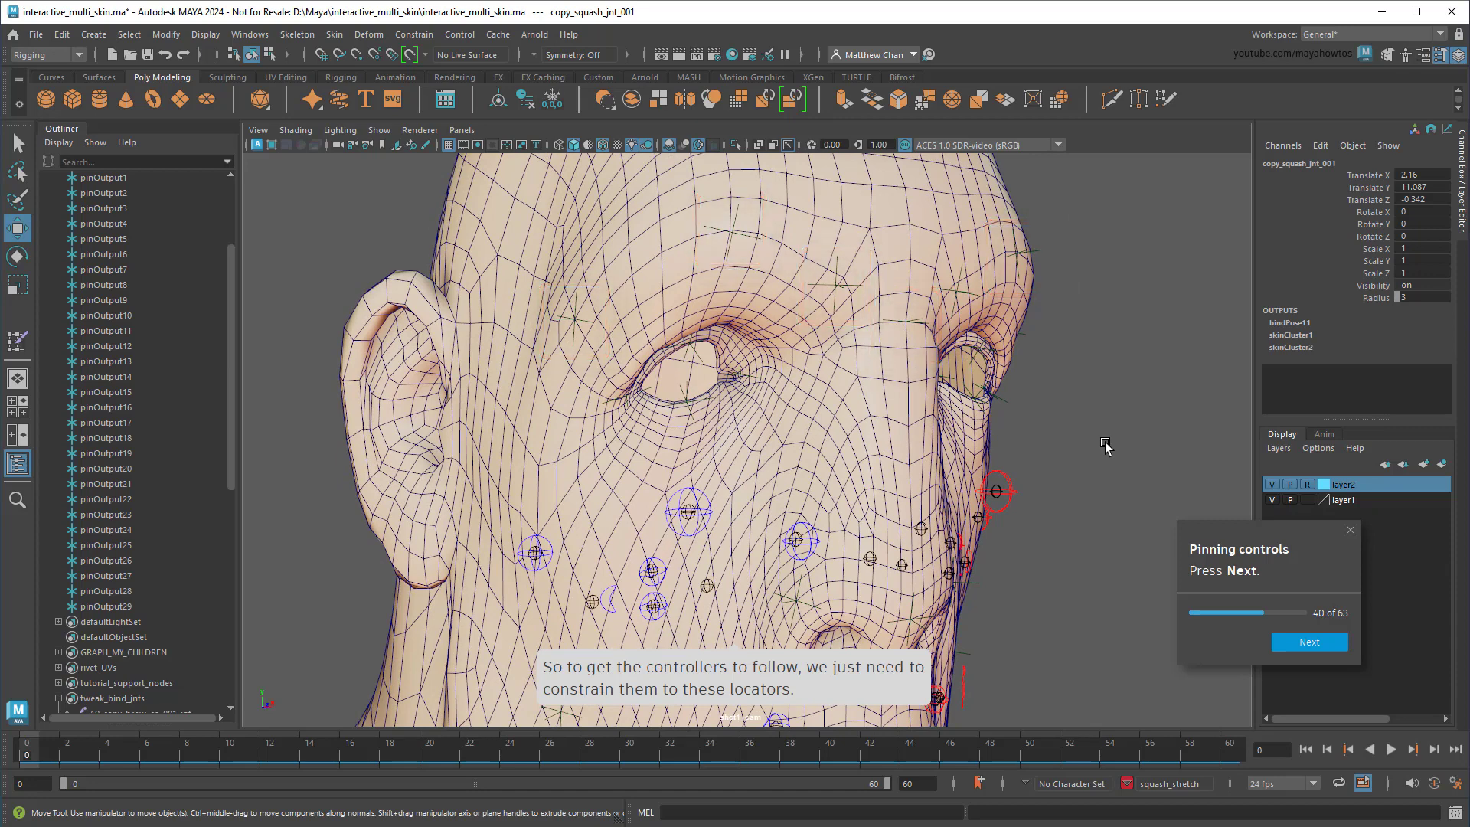
click(1297, 644)
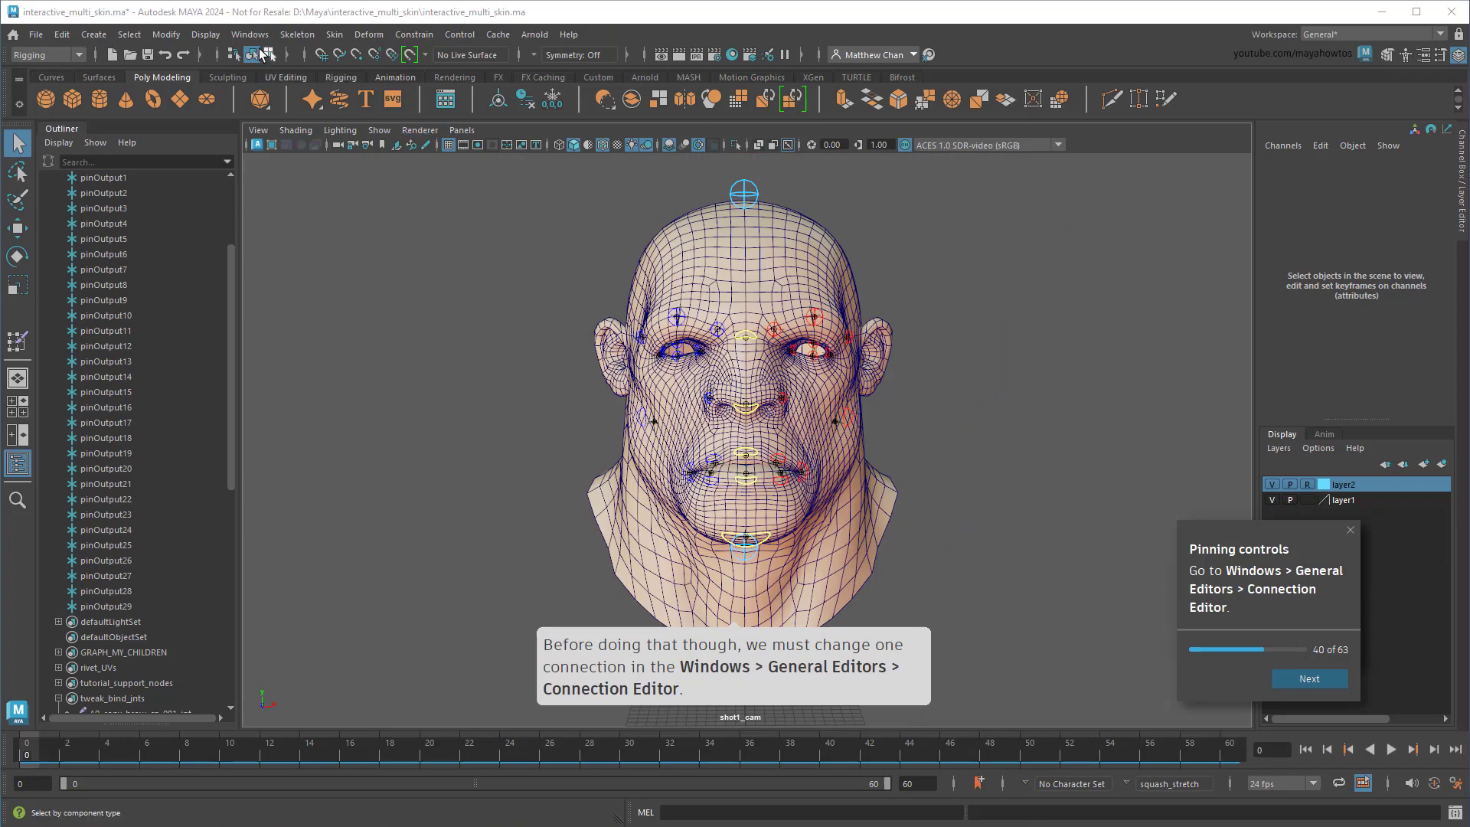
click(249, 32)
mouse_move(285, 110)
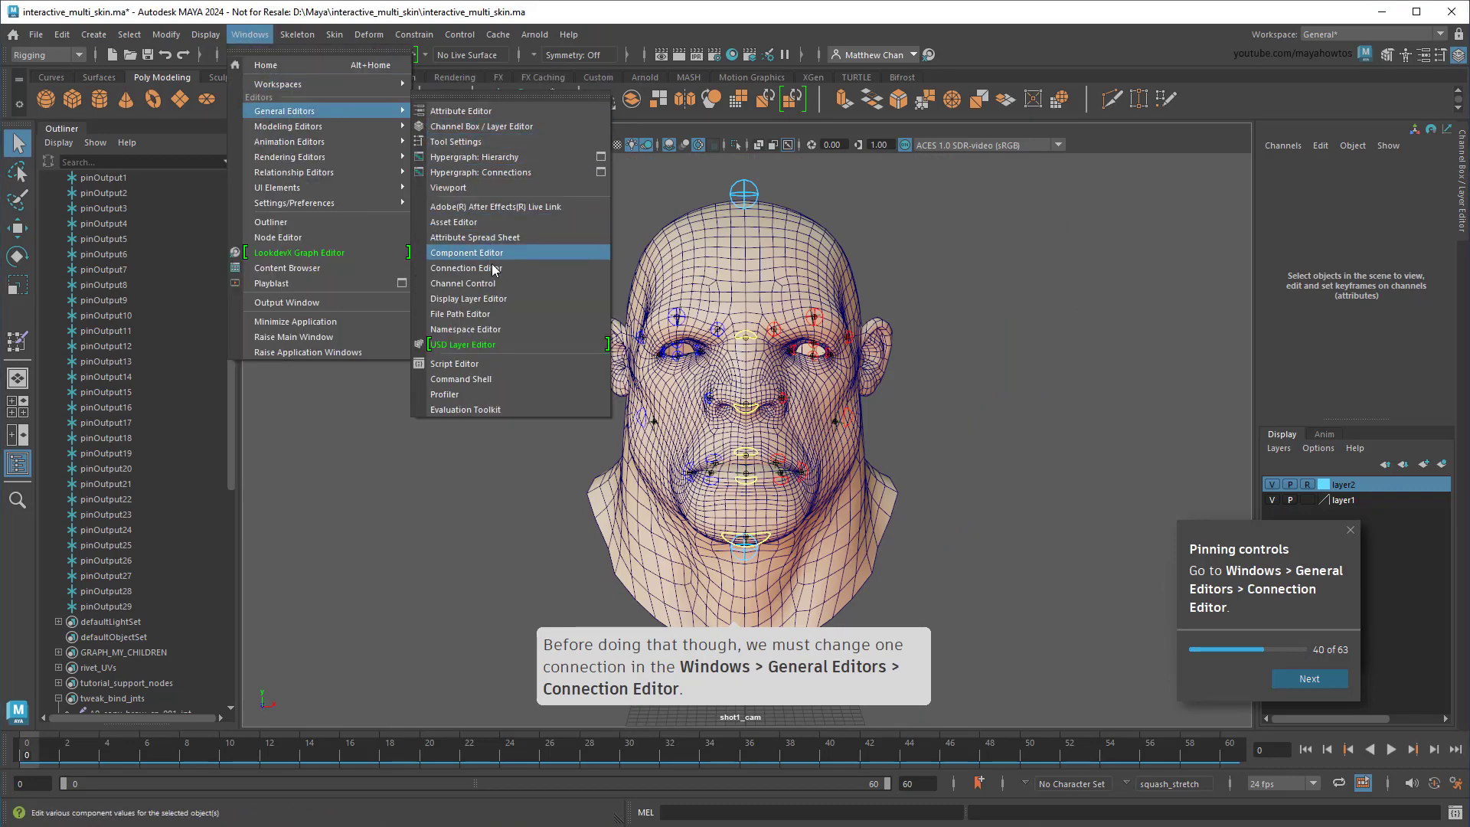
- Open the Connection Editor from Windows > General Editors, then reopen the Windows menu
click(492, 271)
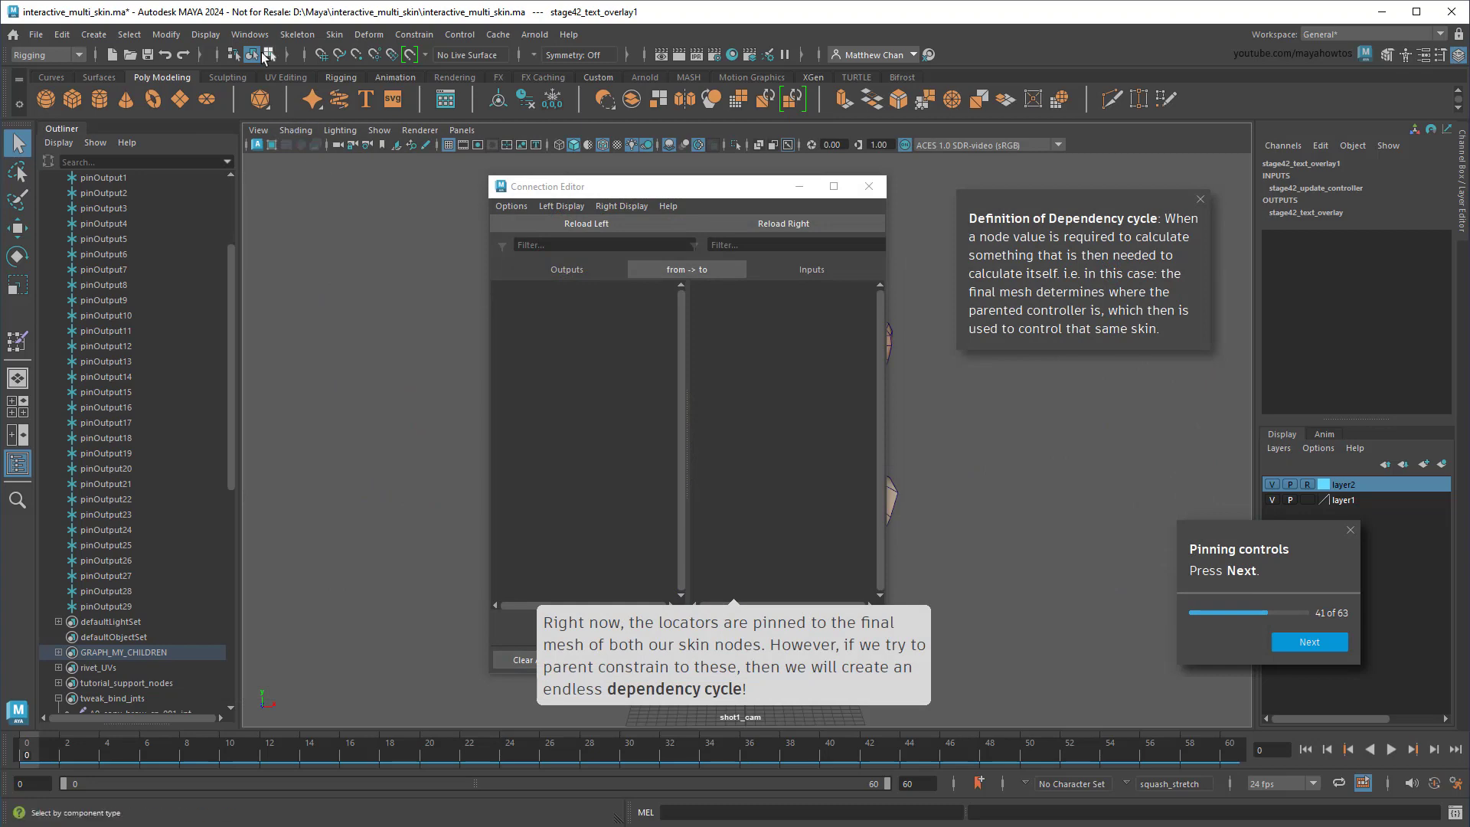
click(253, 36)
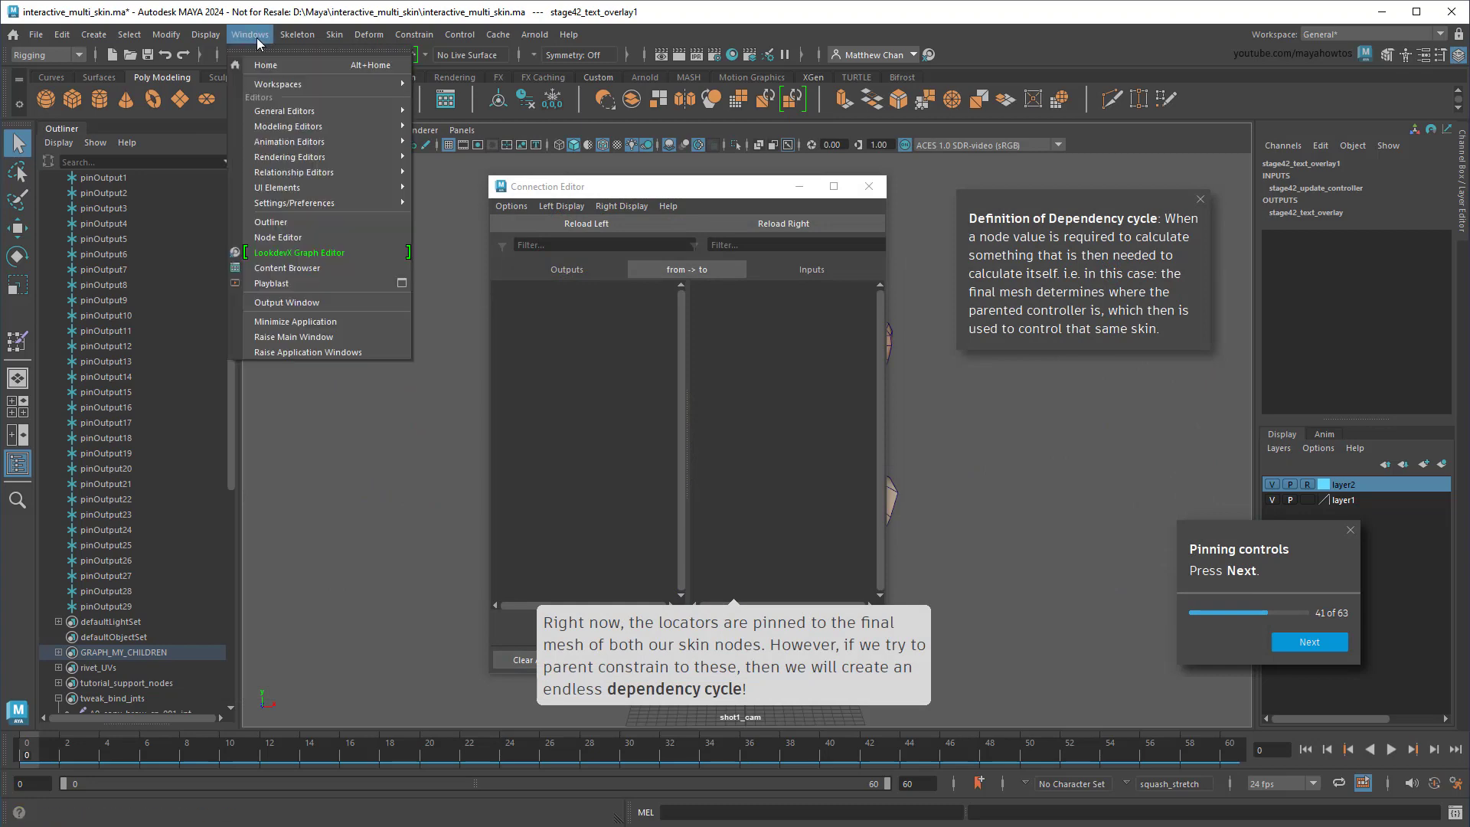
- Review the Node Editor graph of skinCluster1 and skinCluster2 feeding uvPin1, then minimize it
click(329, 240)
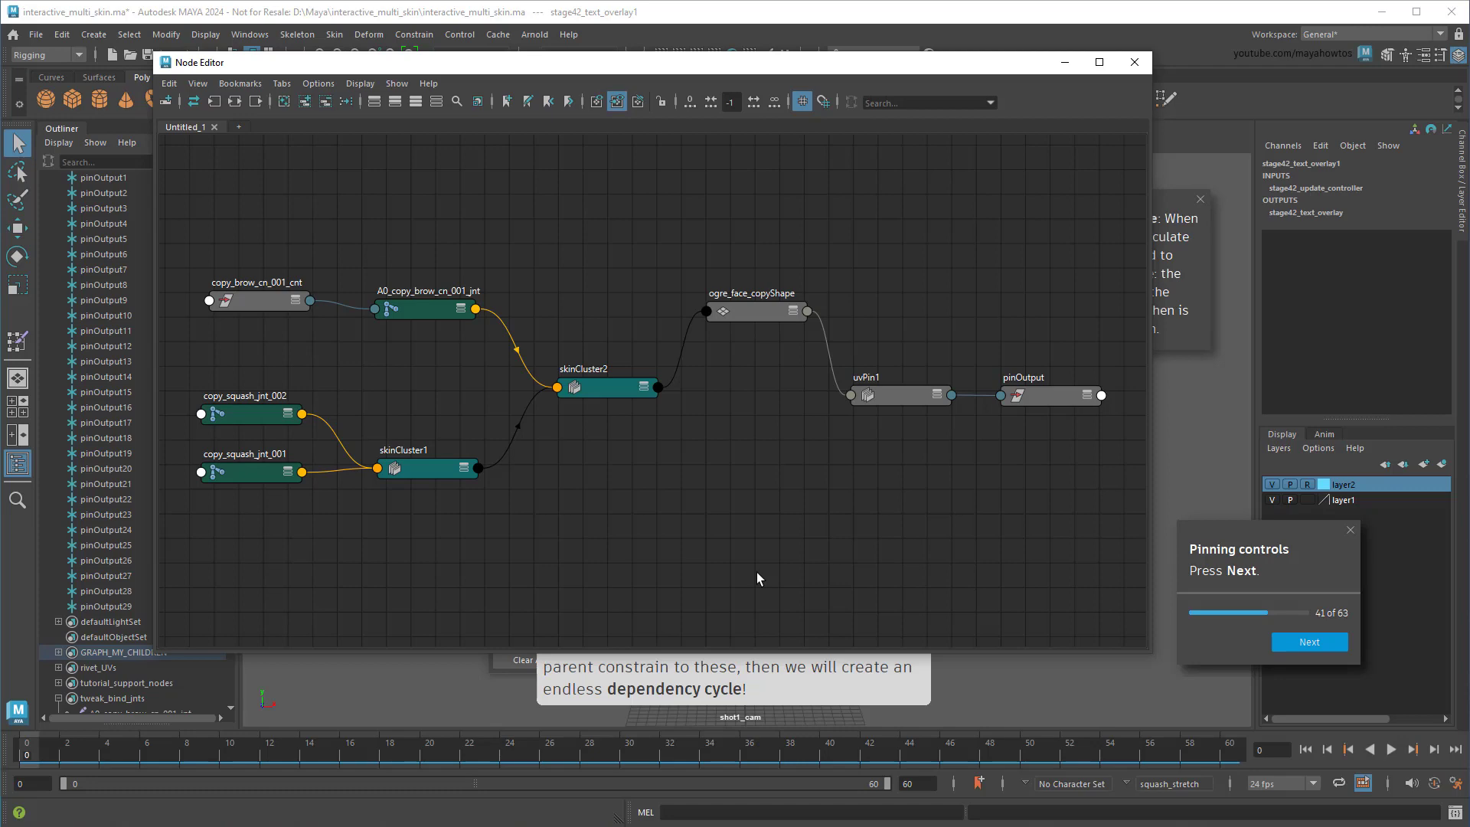
click(1066, 74)
- Connect skinCluster1 outputGeometry to uvPin1 deformedGeometry, then close the Connection Editor
click(1296, 642)
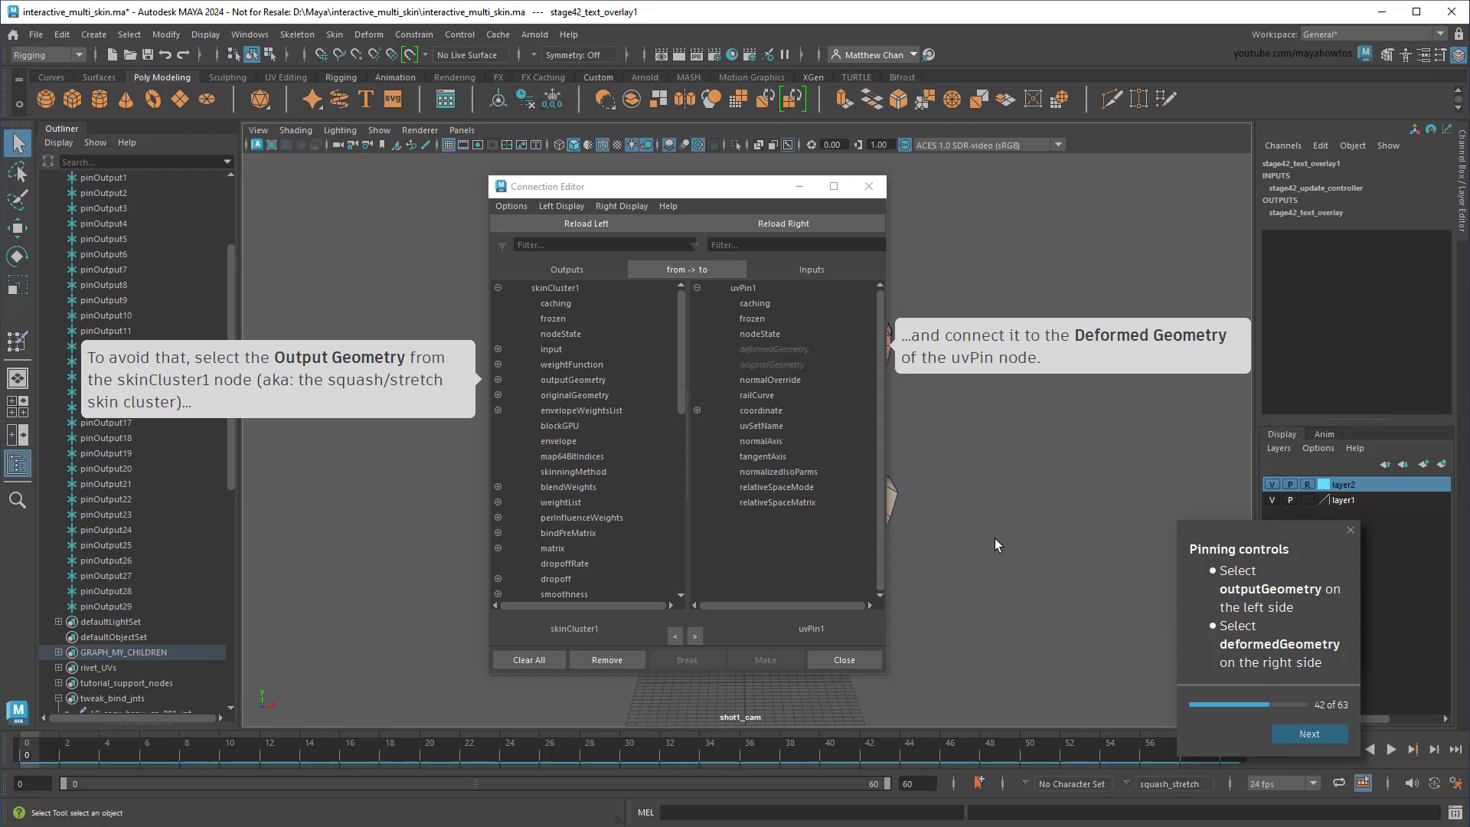
click(562, 379)
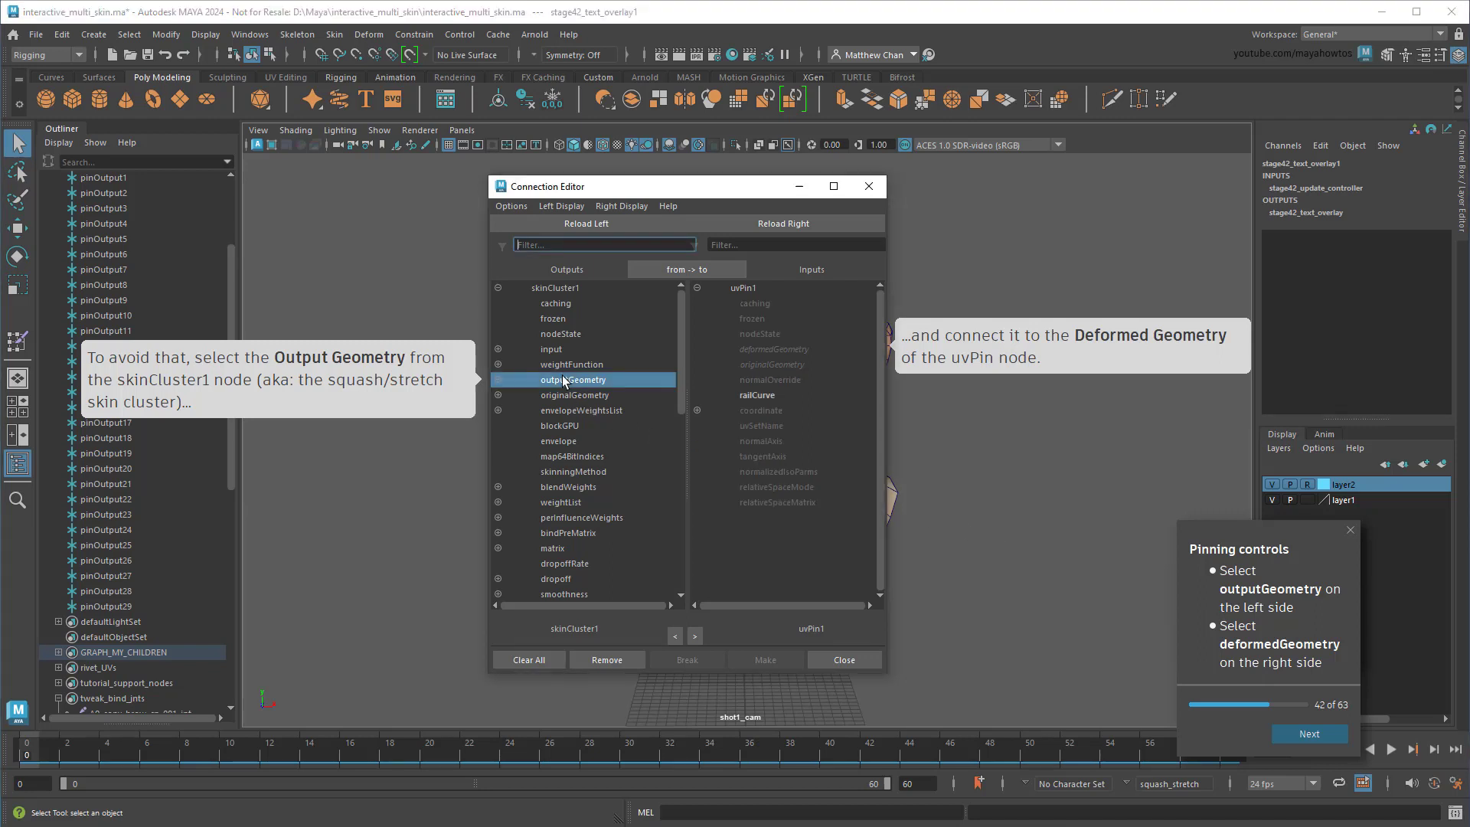
click(795, 348)
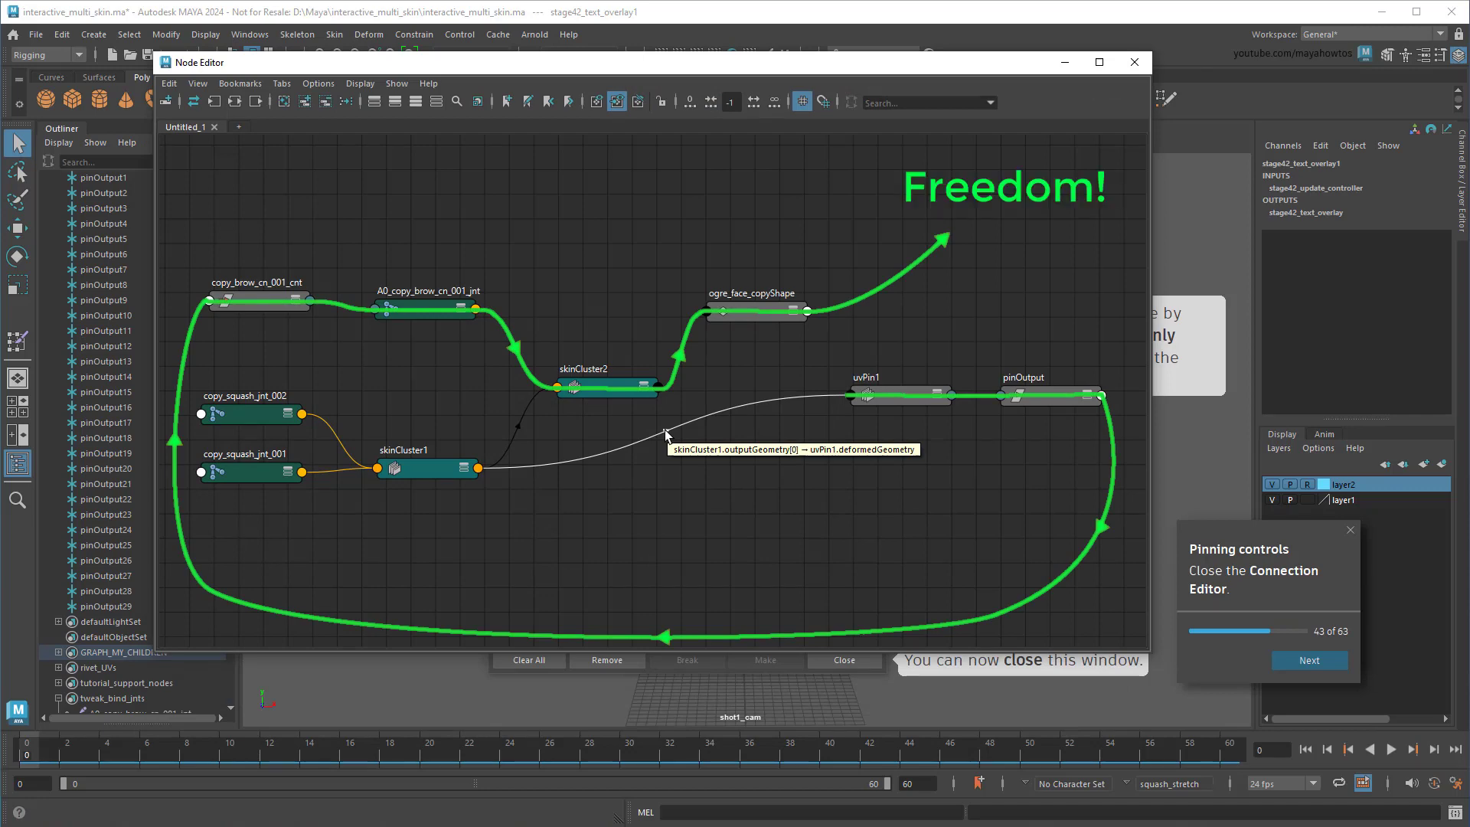
click(1062, 66)
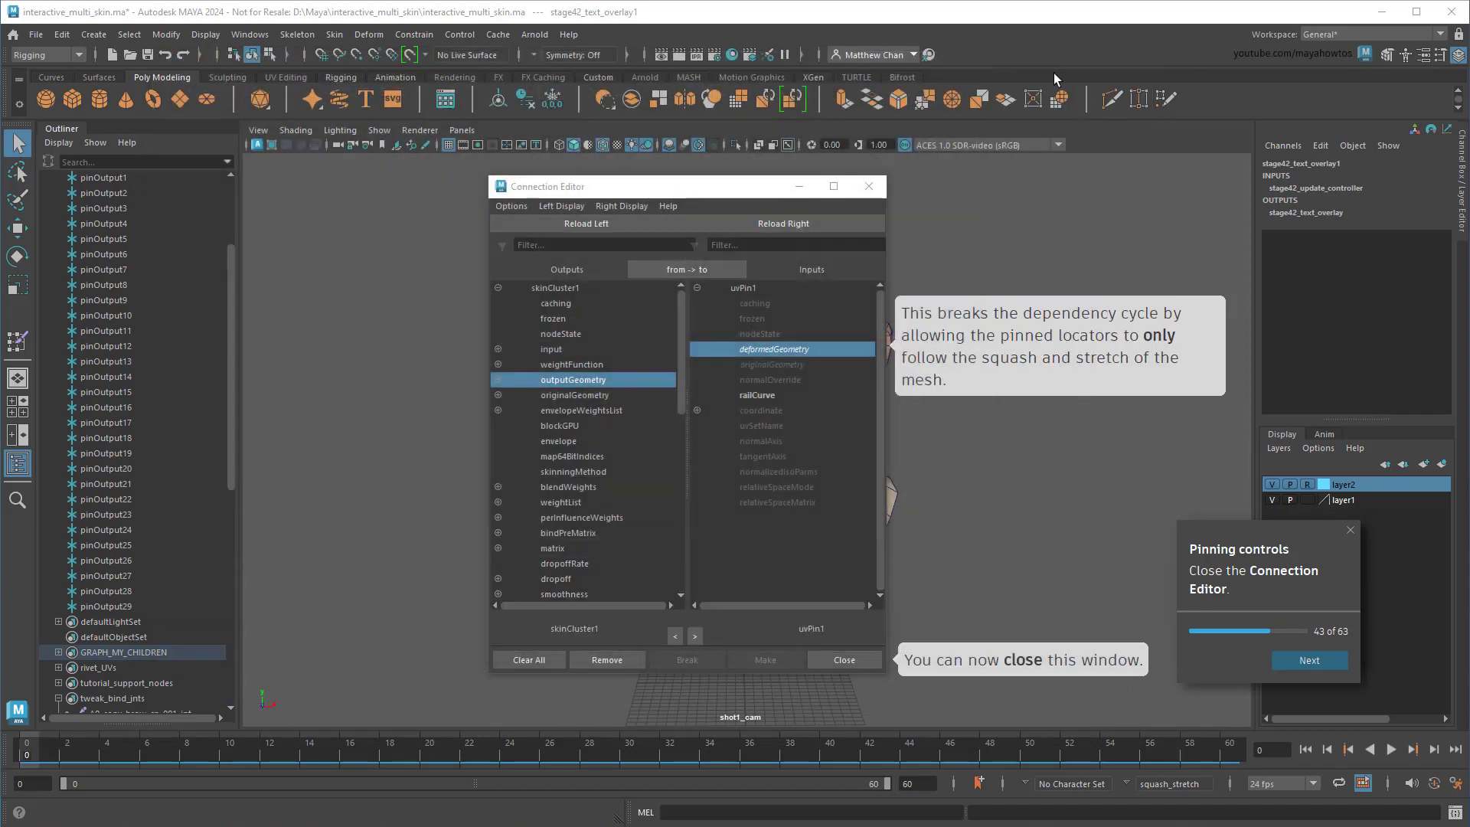
- Parent-constrain the A0 brow control group to pinOutput
click(845, 660)
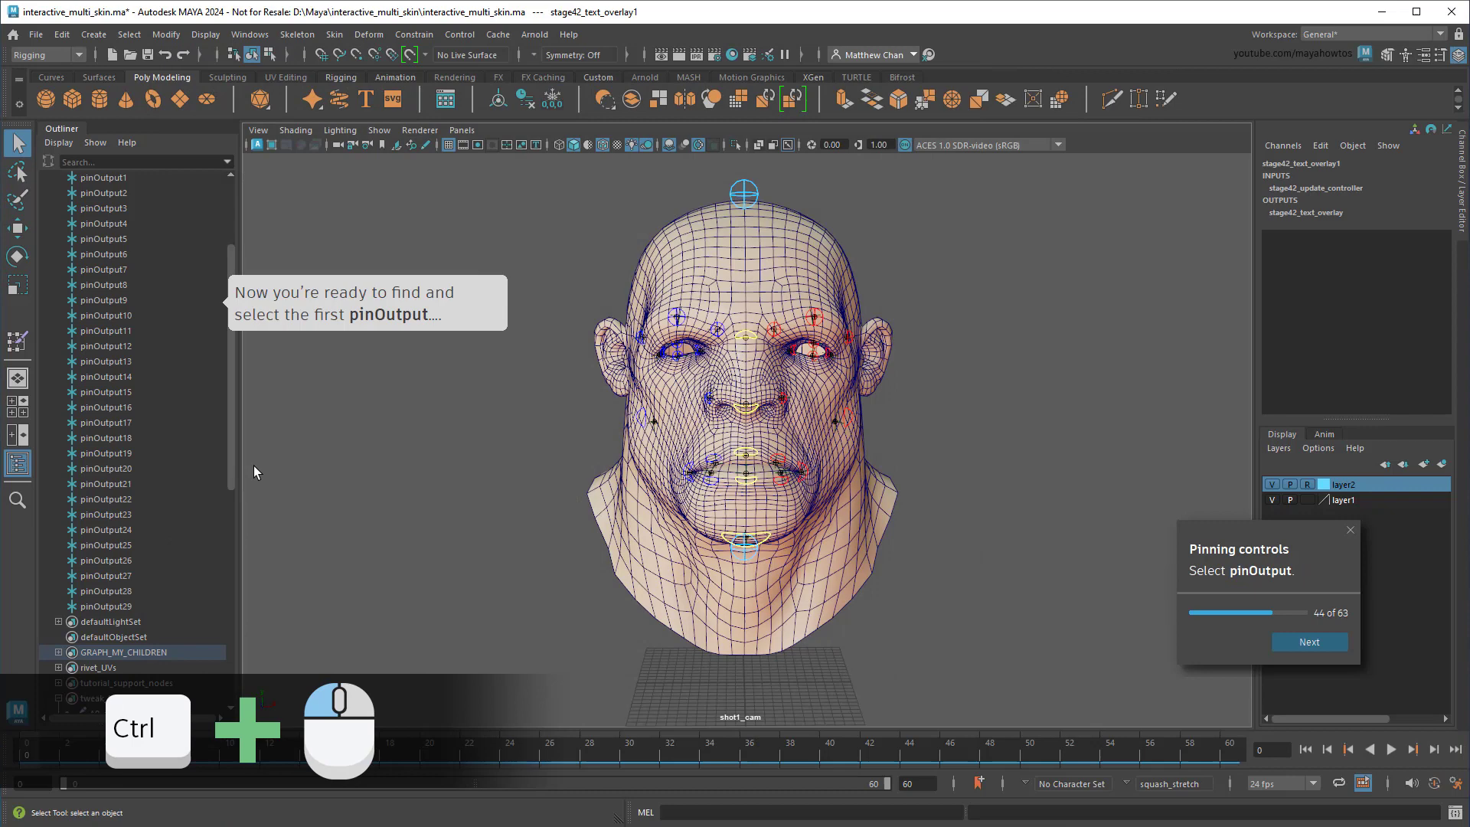
scroll(162, 455, up, 3)
click(132, 298)
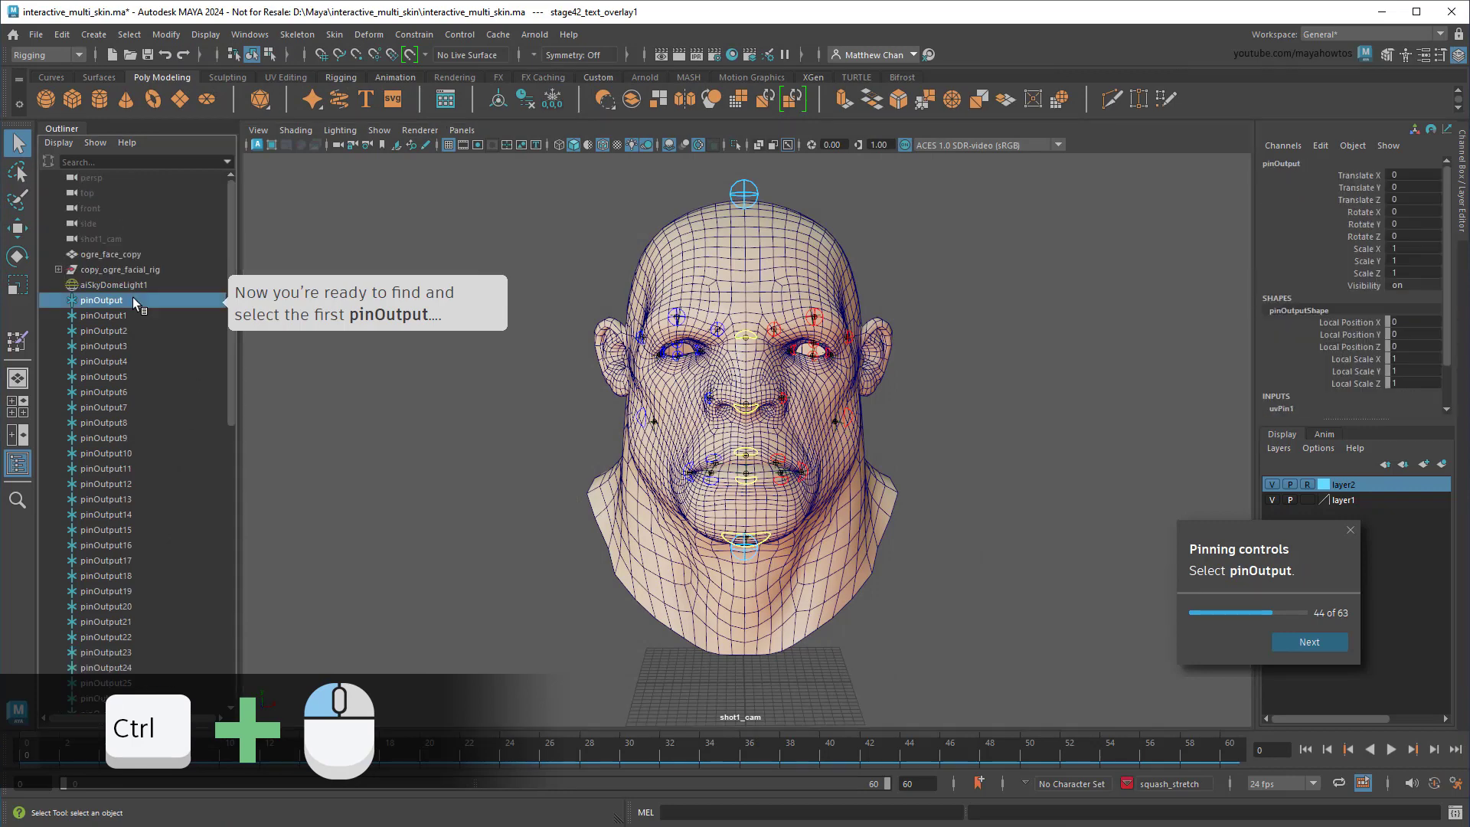
ctrl+click(167, 315)
click(414, 34)
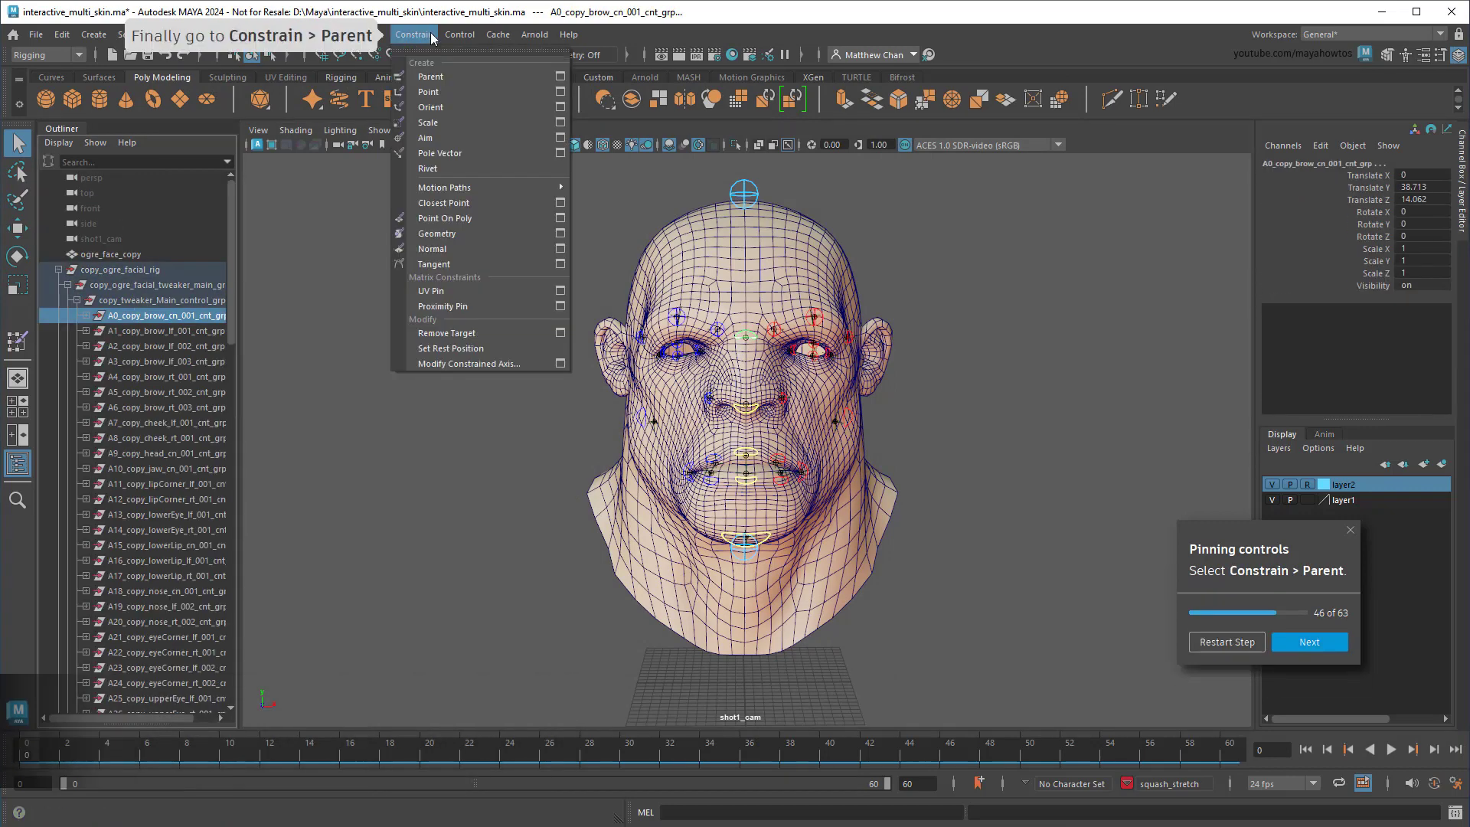
click(448, 69)
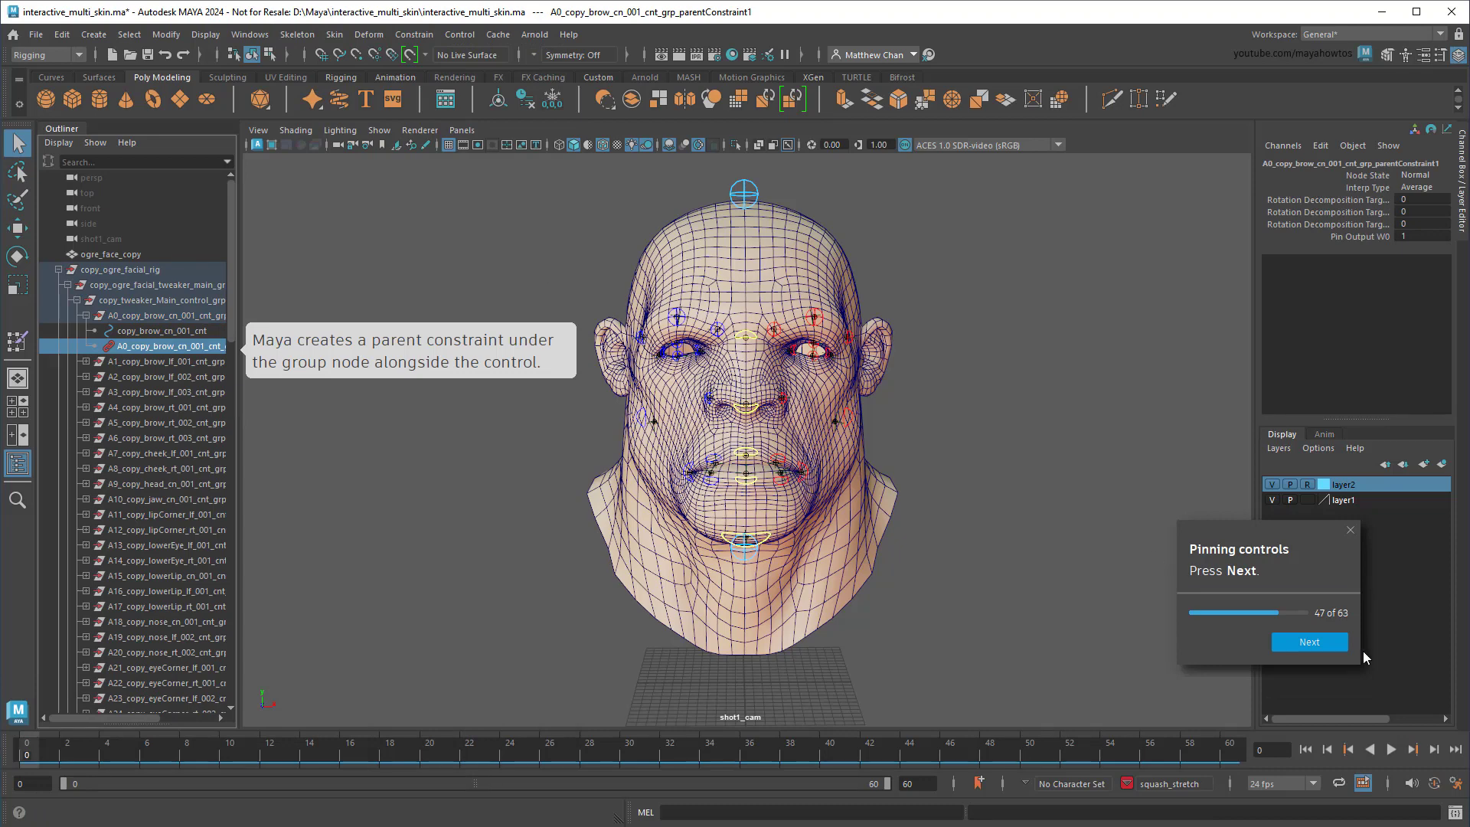
click(1310, 642)
scroll(178, 534, down, 5)
- Parent-constrain the A1 and A2 brow control groups to pinOutput1 and pinOutput2
click(123, 380)
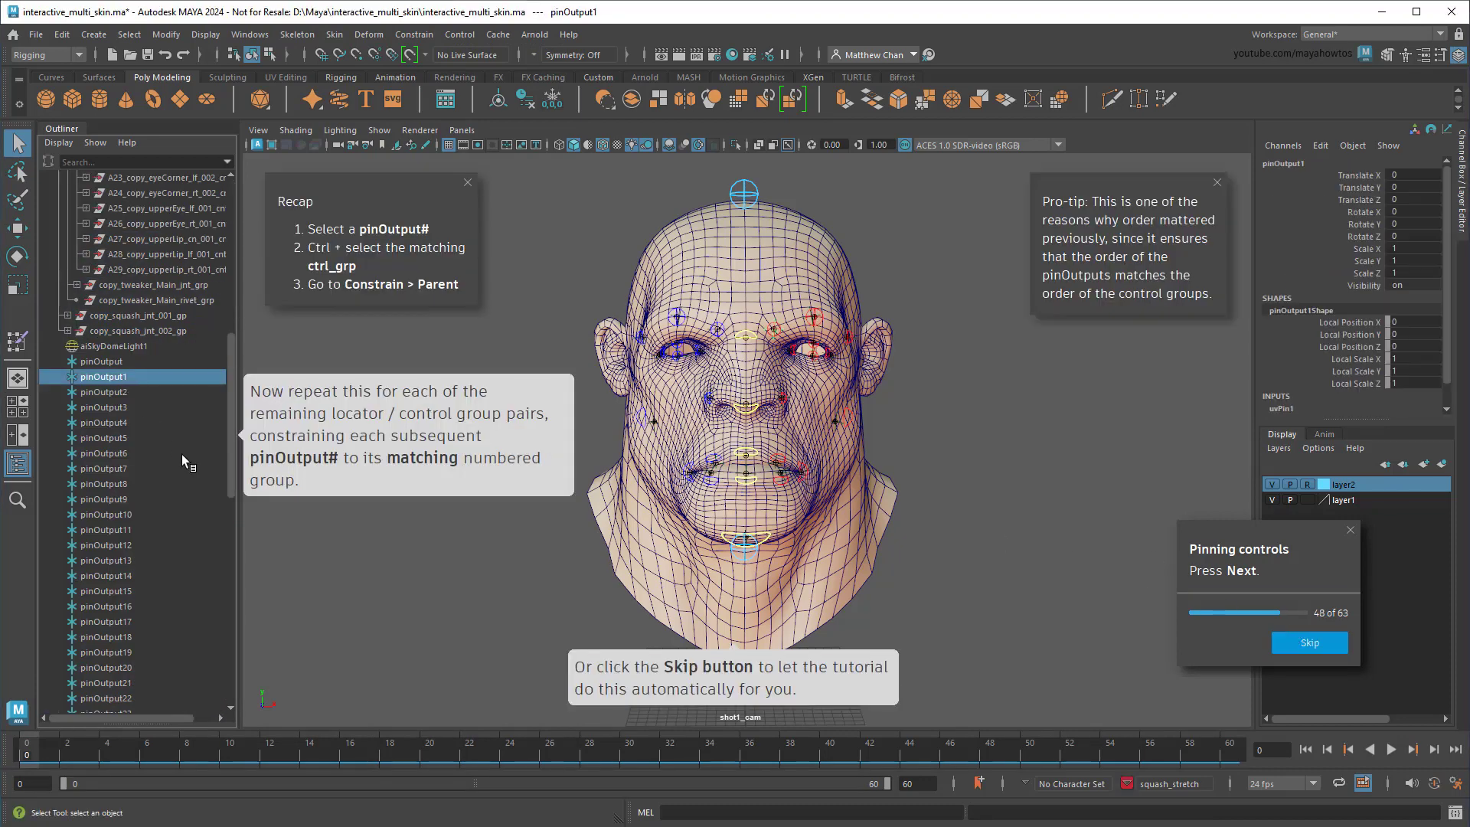
scroll(181, 454, up, 3)
scroll(235, 411, up, 3)
ctrl+click(194, 333)
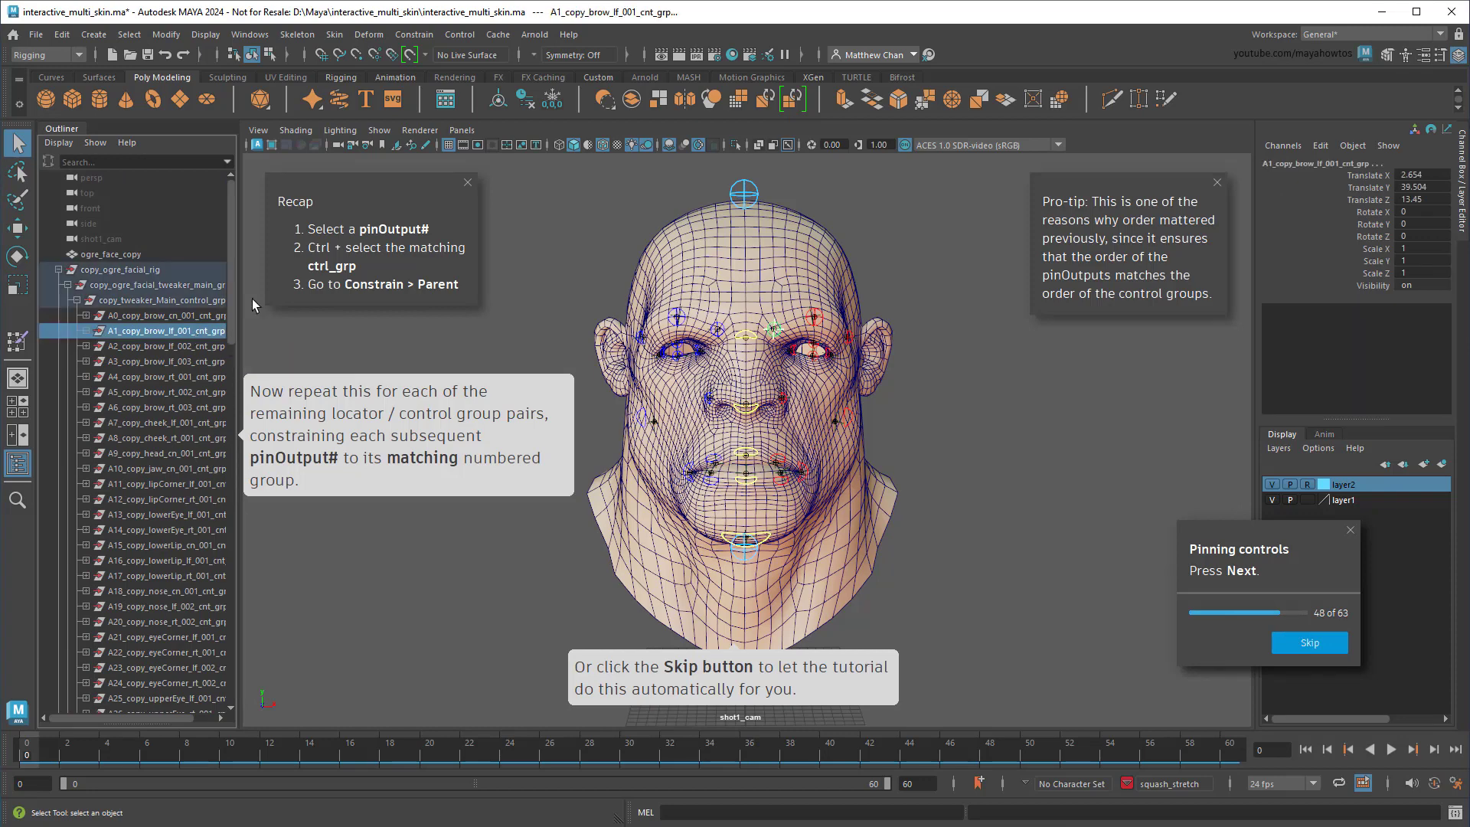
click(415, 33)
click(430, 72)
scroll(219, 448, down, 5)
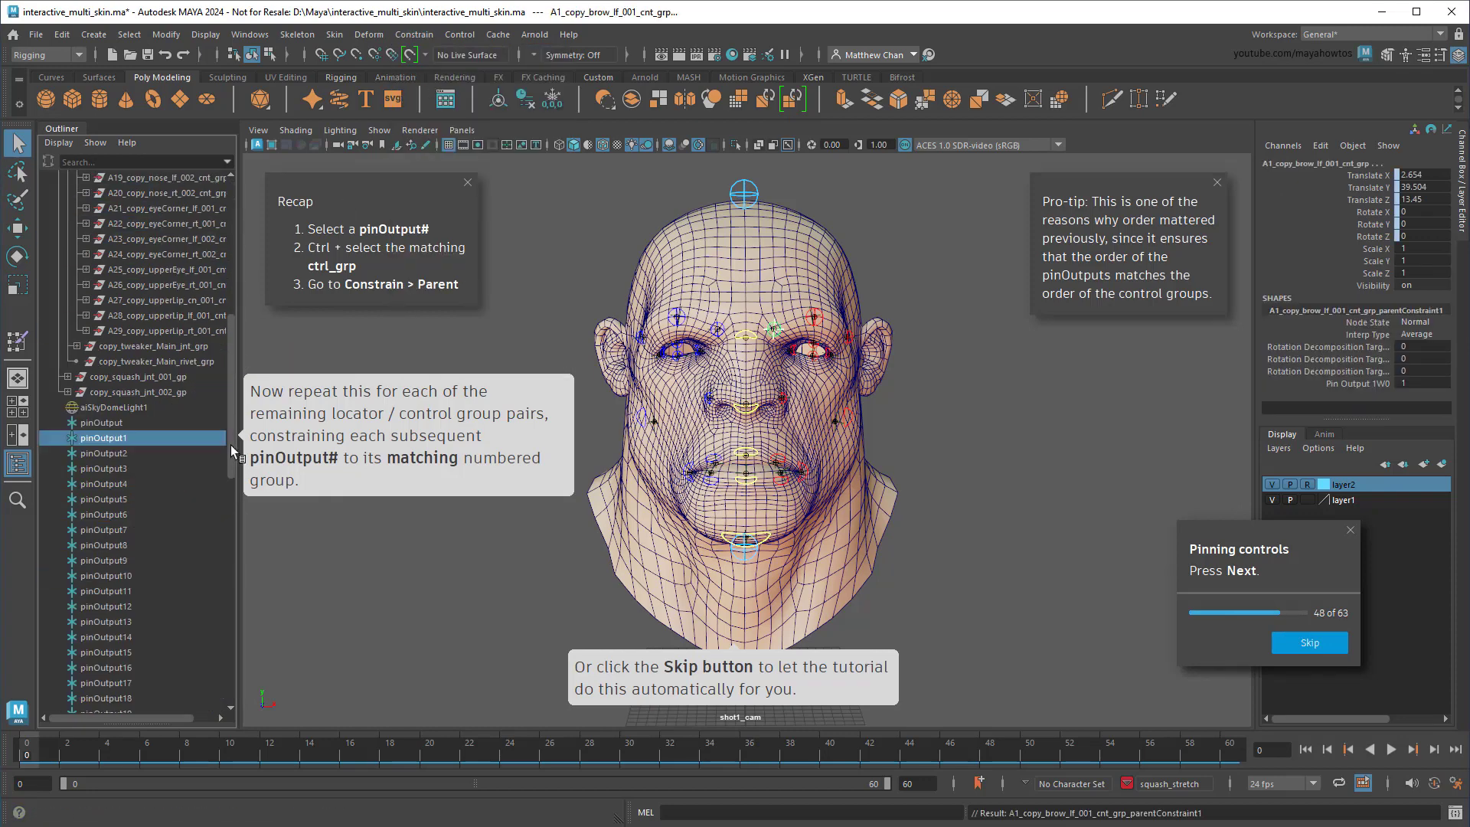
click(136, 449)
scroll(181, 354, up, 5)
ctrl+click(179, 347)
click(414, 34)
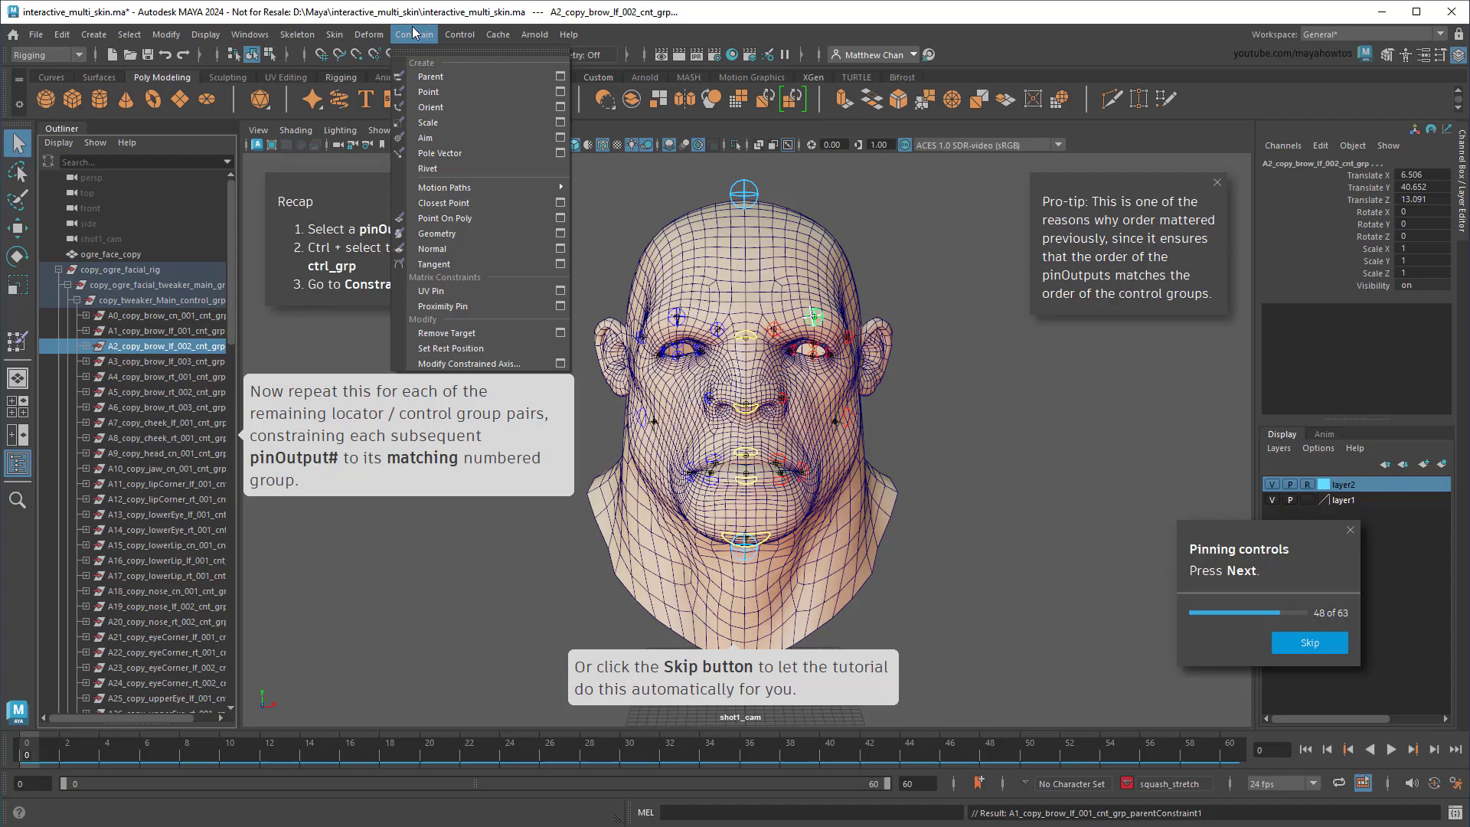
click(419, 71)
scroll(152, 537, down, 5)
- Parent-constrain the A3, A4 and A5 brow control groups to pinOutput3, pinOutput4 and pinOutput5
click(129, 410)
scroll(129, 413, up, 5)
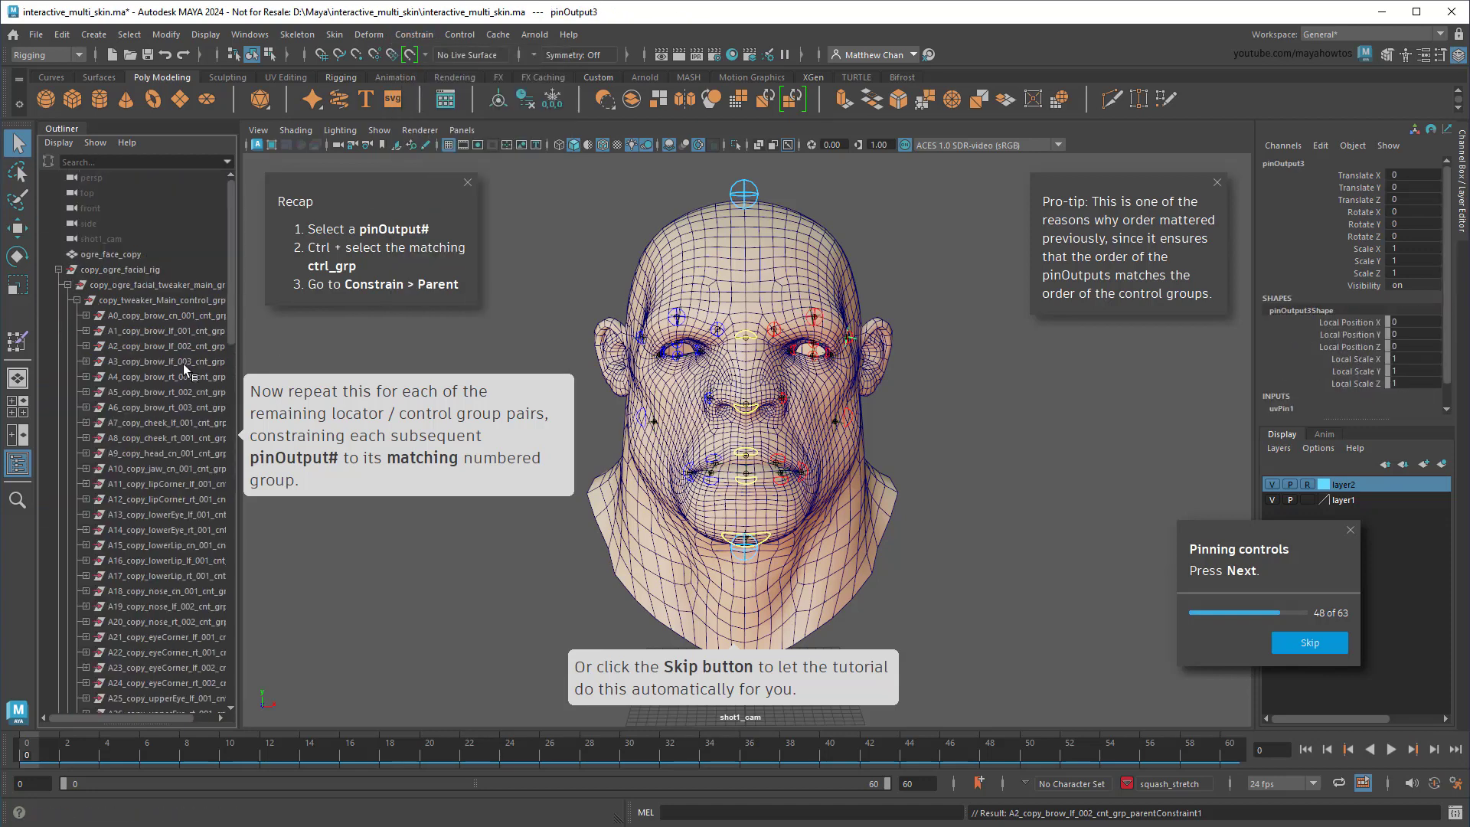
ctrl+click(183, 361)
click(400, 37)
click(431, 76)
scroll(149, 541, down, 5)
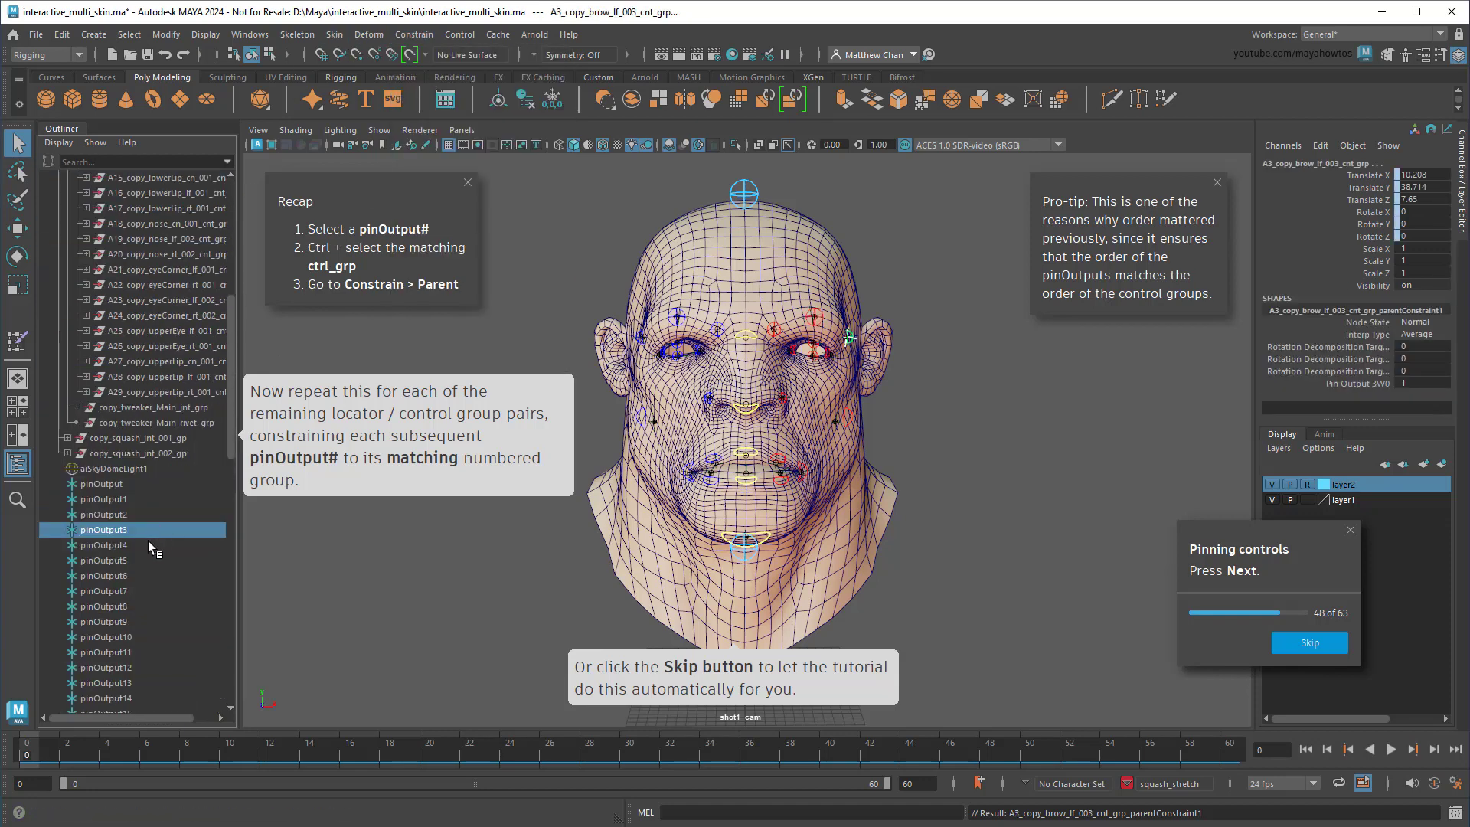
click(164, 447)
scroll(165, 447, up, 5)
ctrl+click(190, 377)
click(414, 33)
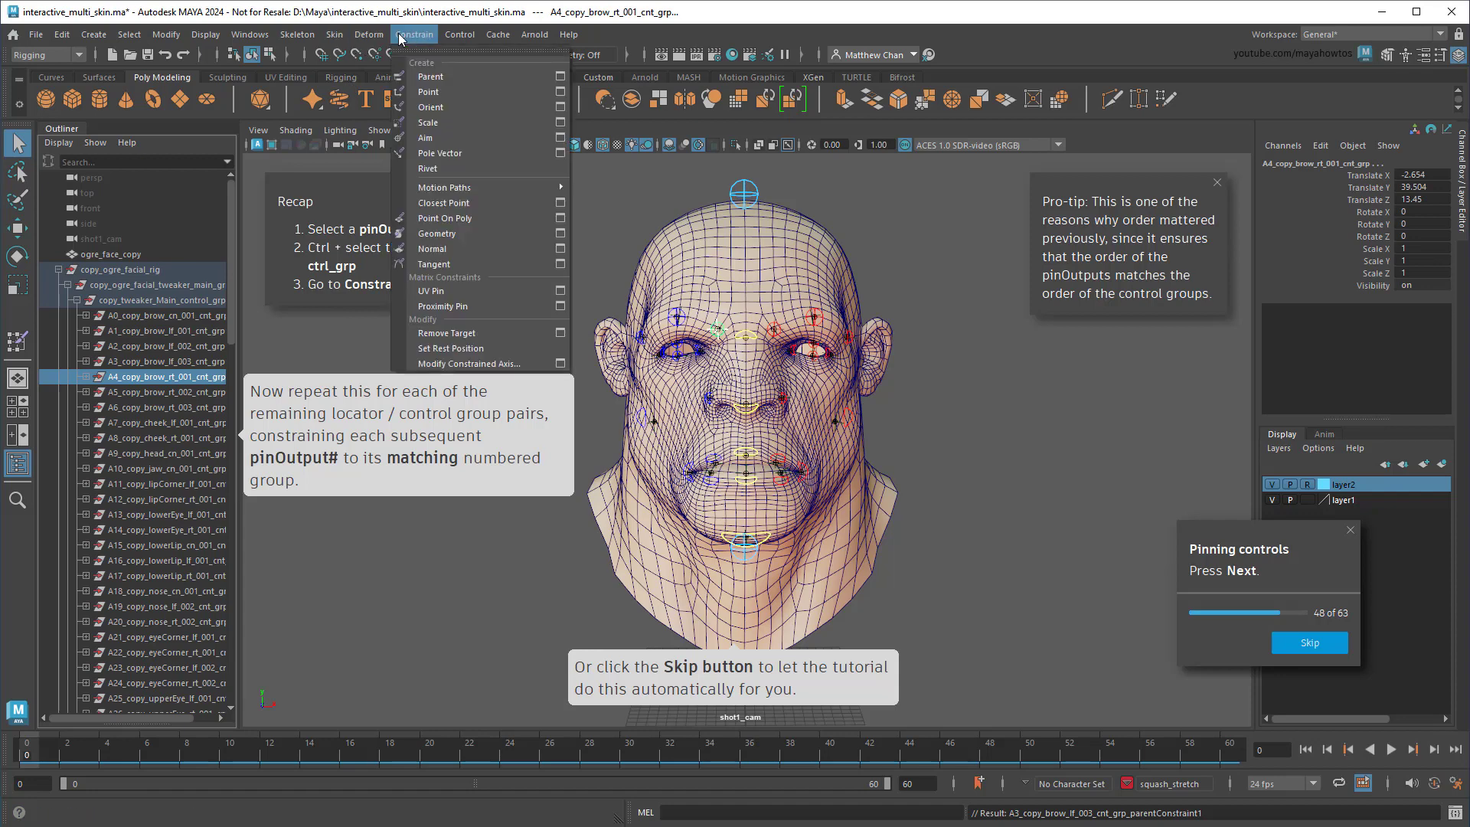
click(431, 76)
scroll(194, 412, down, 5)
click(141, 556)
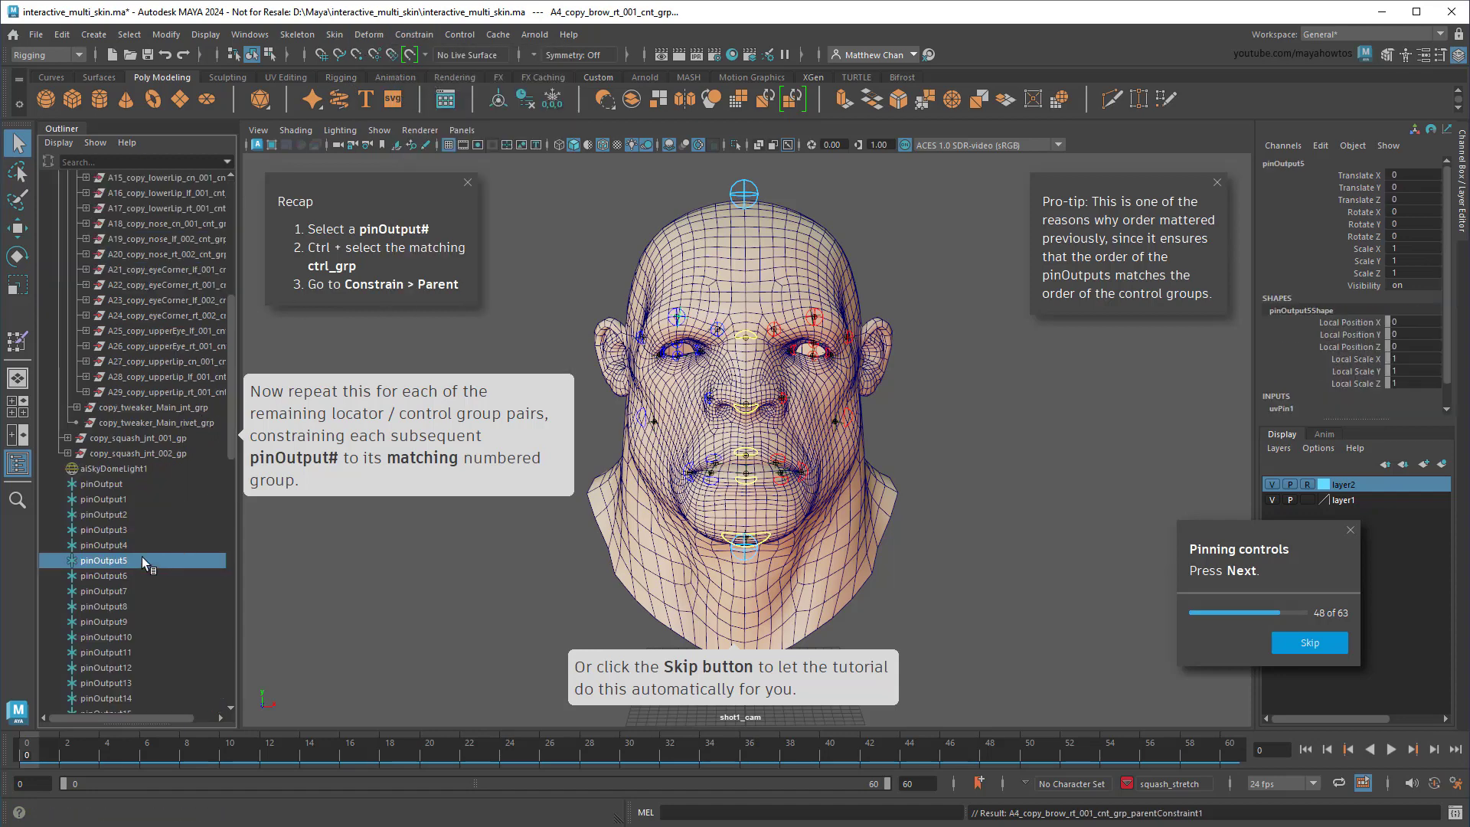
scroll(142, 557, up, 5)
ctrl+click(184, 393)
click(415, 34)
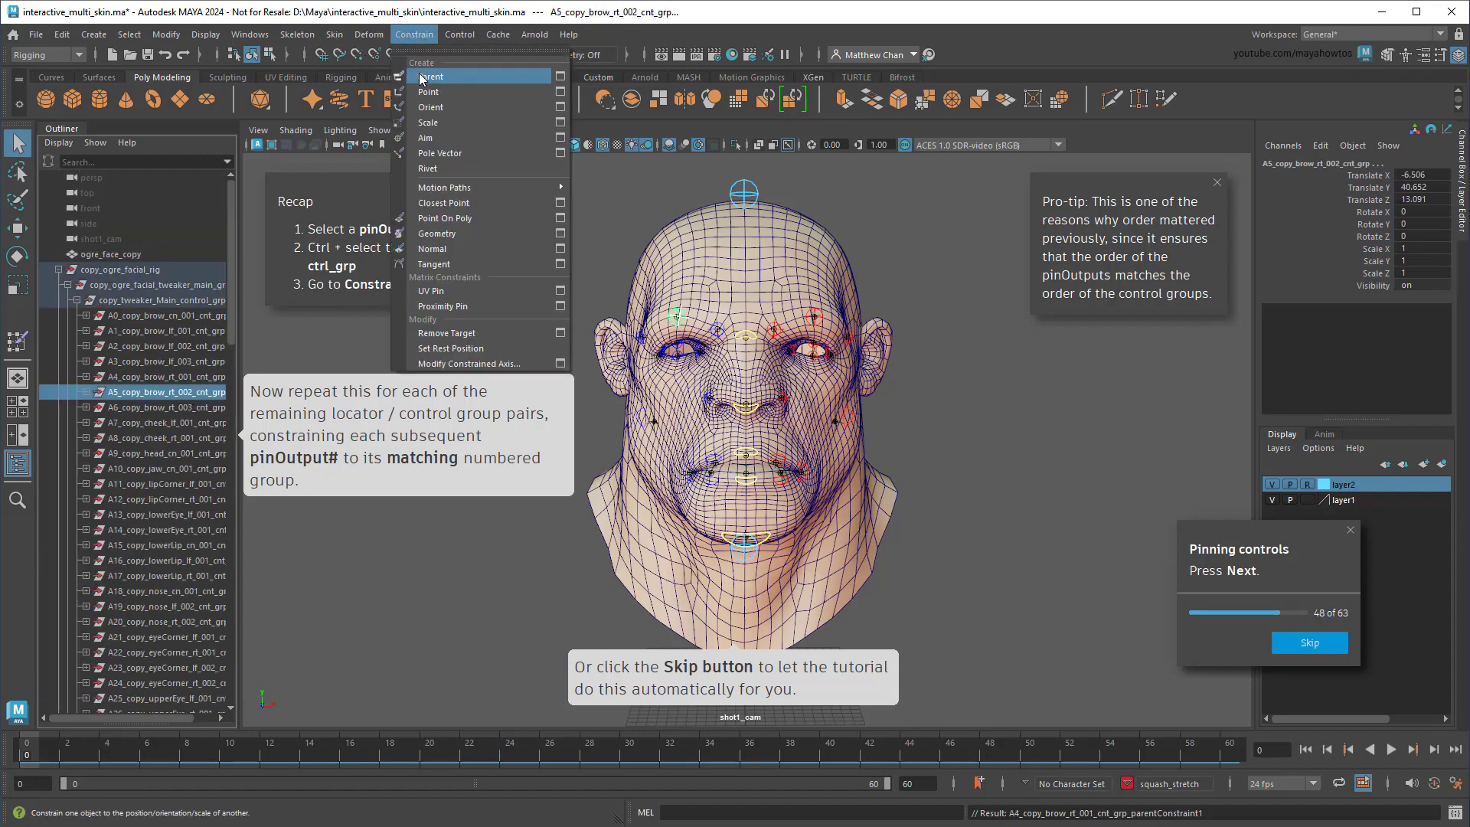
click(430, 76)
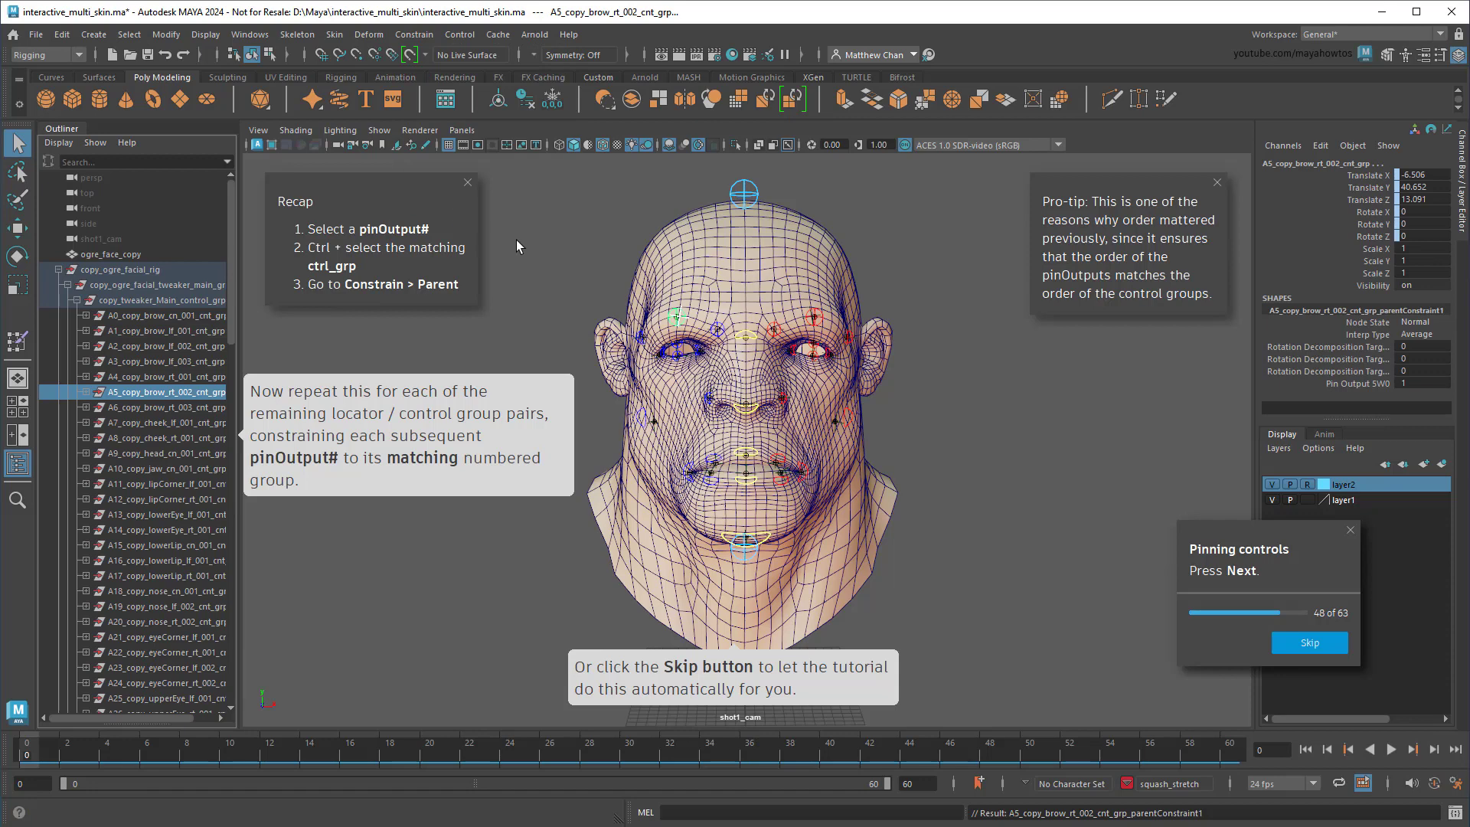
- Drag copy_squash_jnt_001 down to reveal the controls' double-transform over-stretch, advancing to step 52
click(1300, 646)
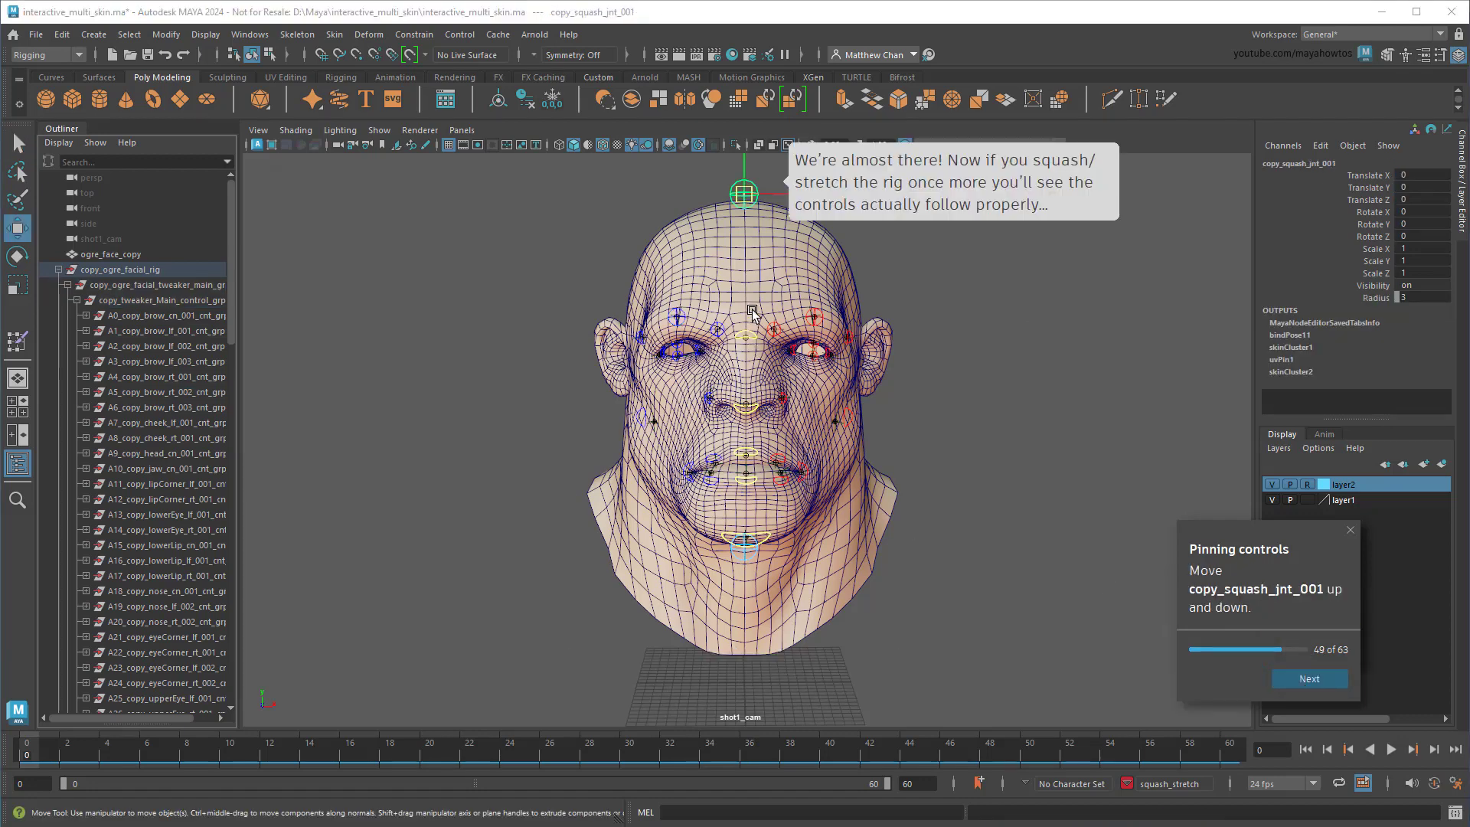
mouse_move(744, 174)
mouse_down()
mouse_move(736, 219)
mouse_move(727, 57)
mouse_move(682, 219)
mouse_up()
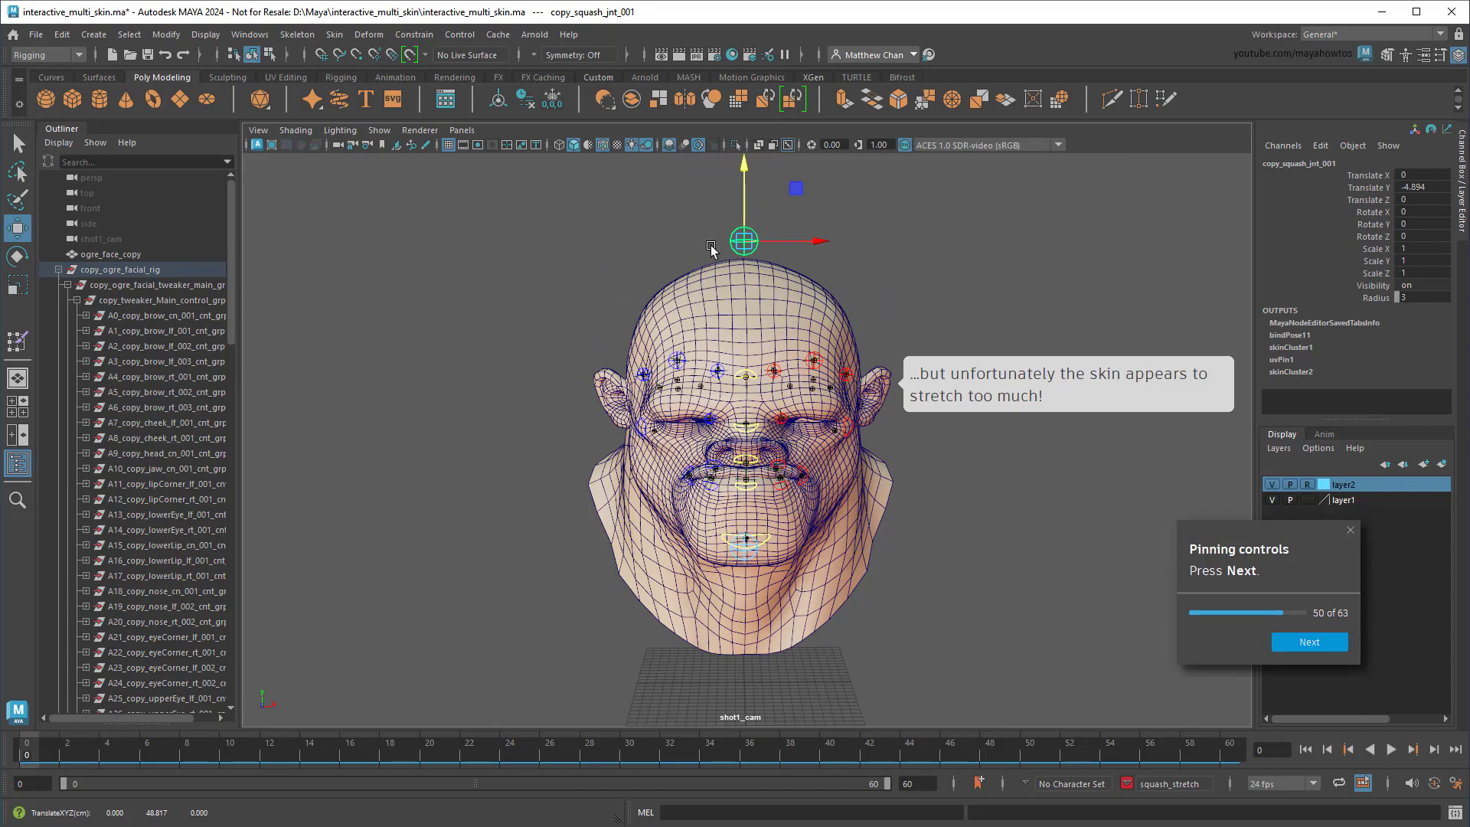
click(1295, 644)
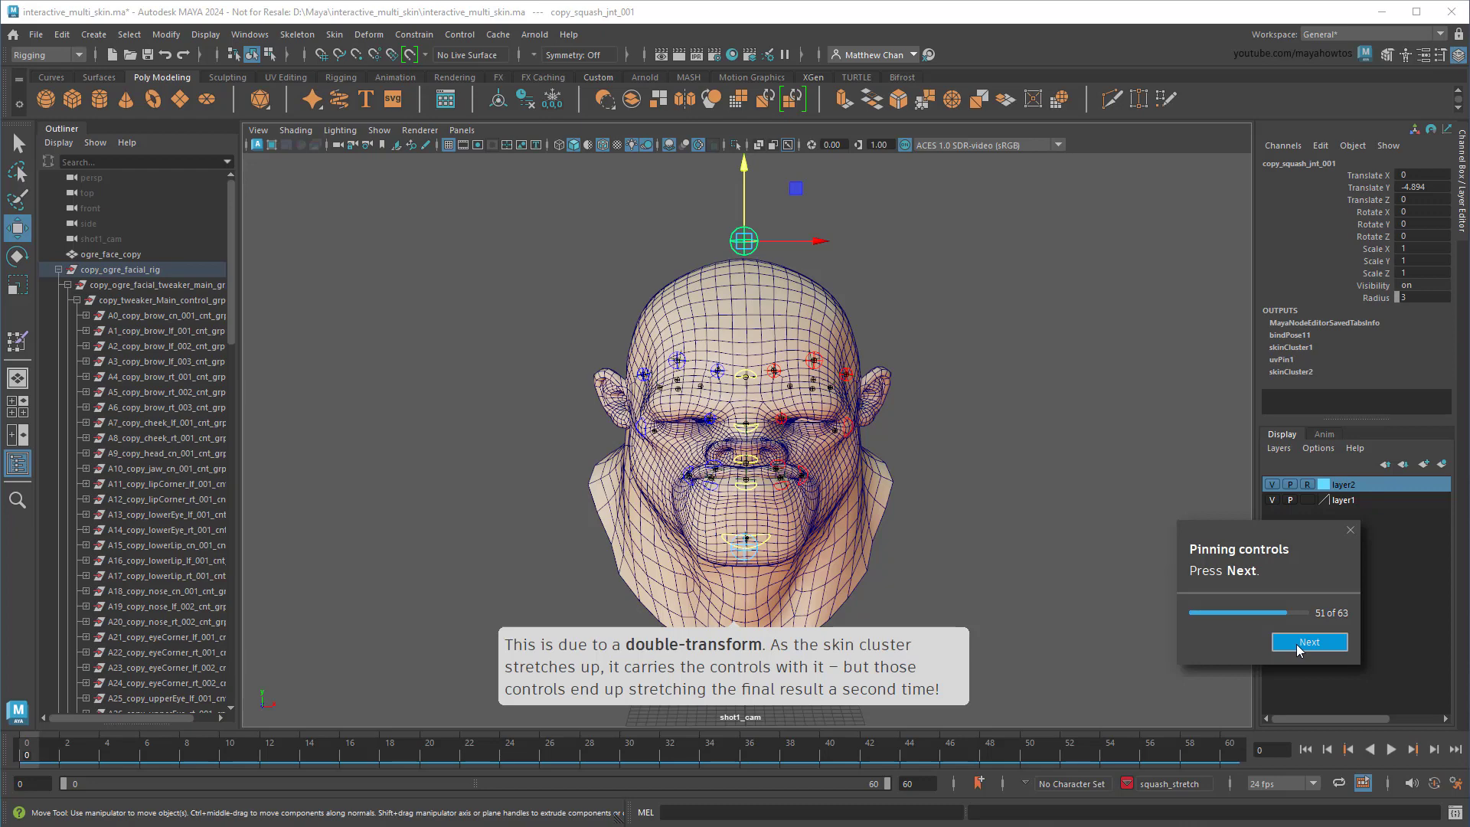
click(1297, 644)
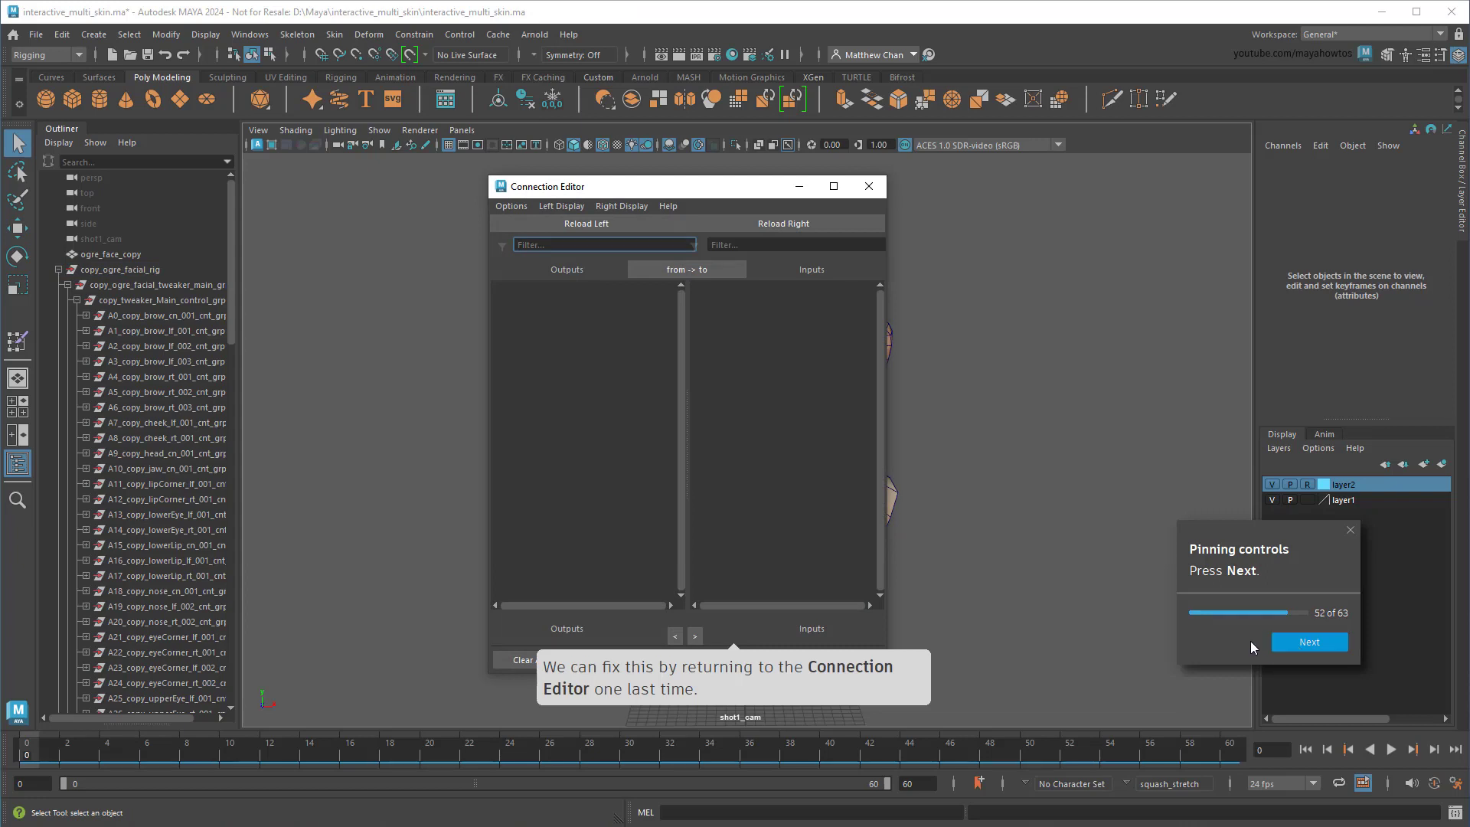
- Load A0_copy_brow_cn_001_cnt_grp as source and connect its inverseMatrix to skinCluster2 bindPreMatrix[0]
click(1308, 645)
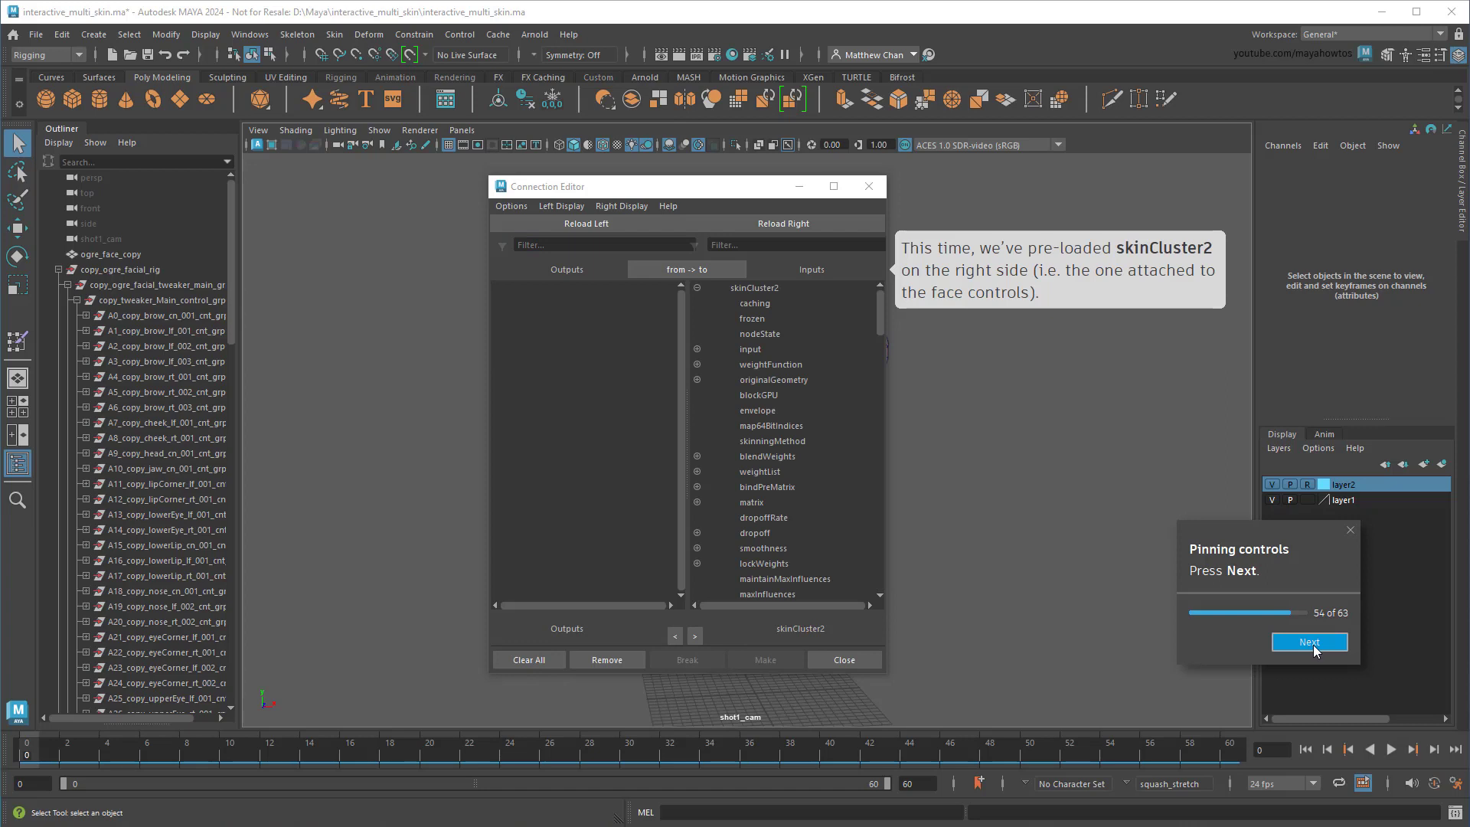
click(1313, 645)
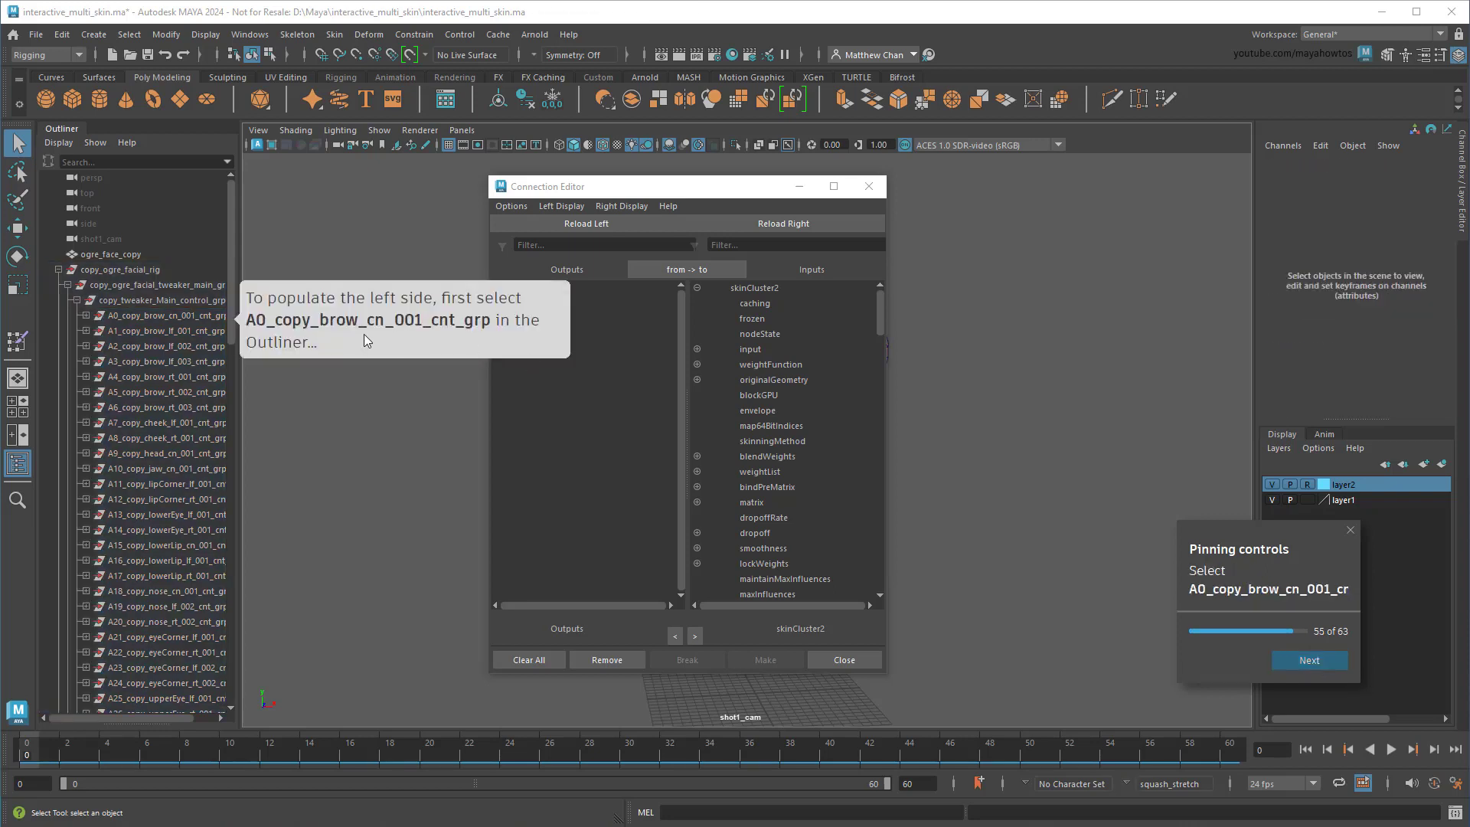
click(206, 321)
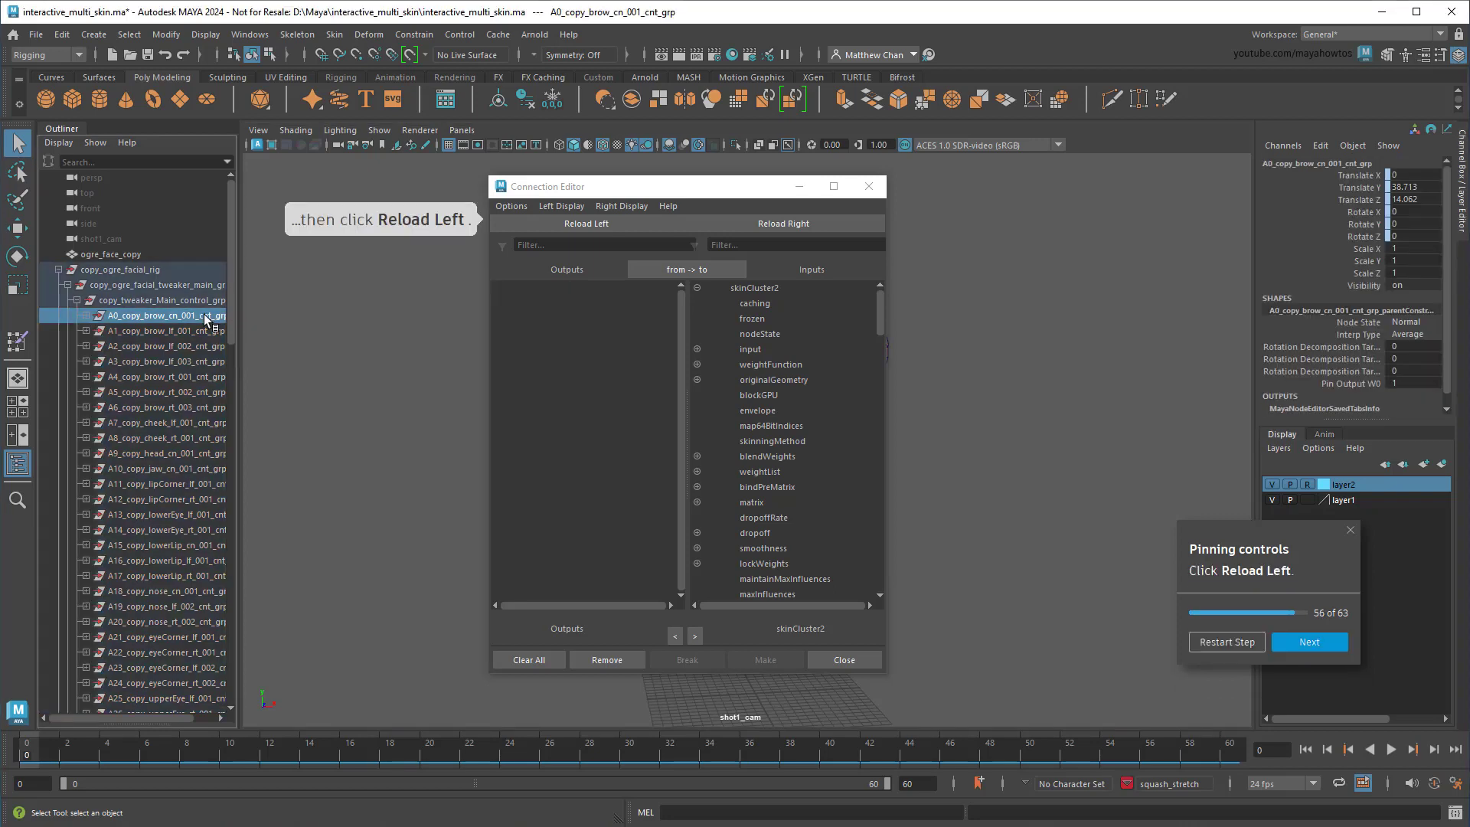
click(581, 227)
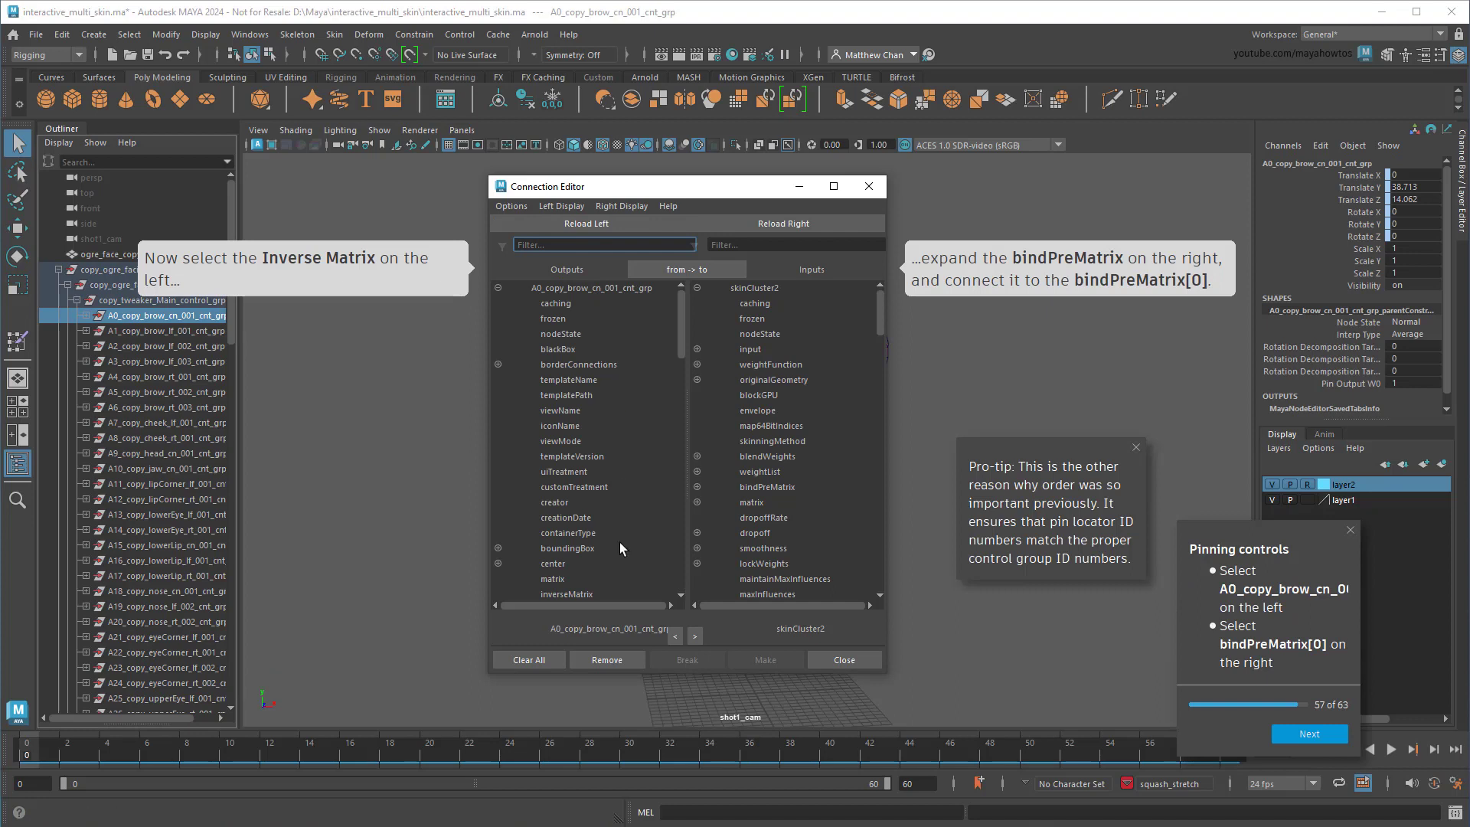
click(576, 594)
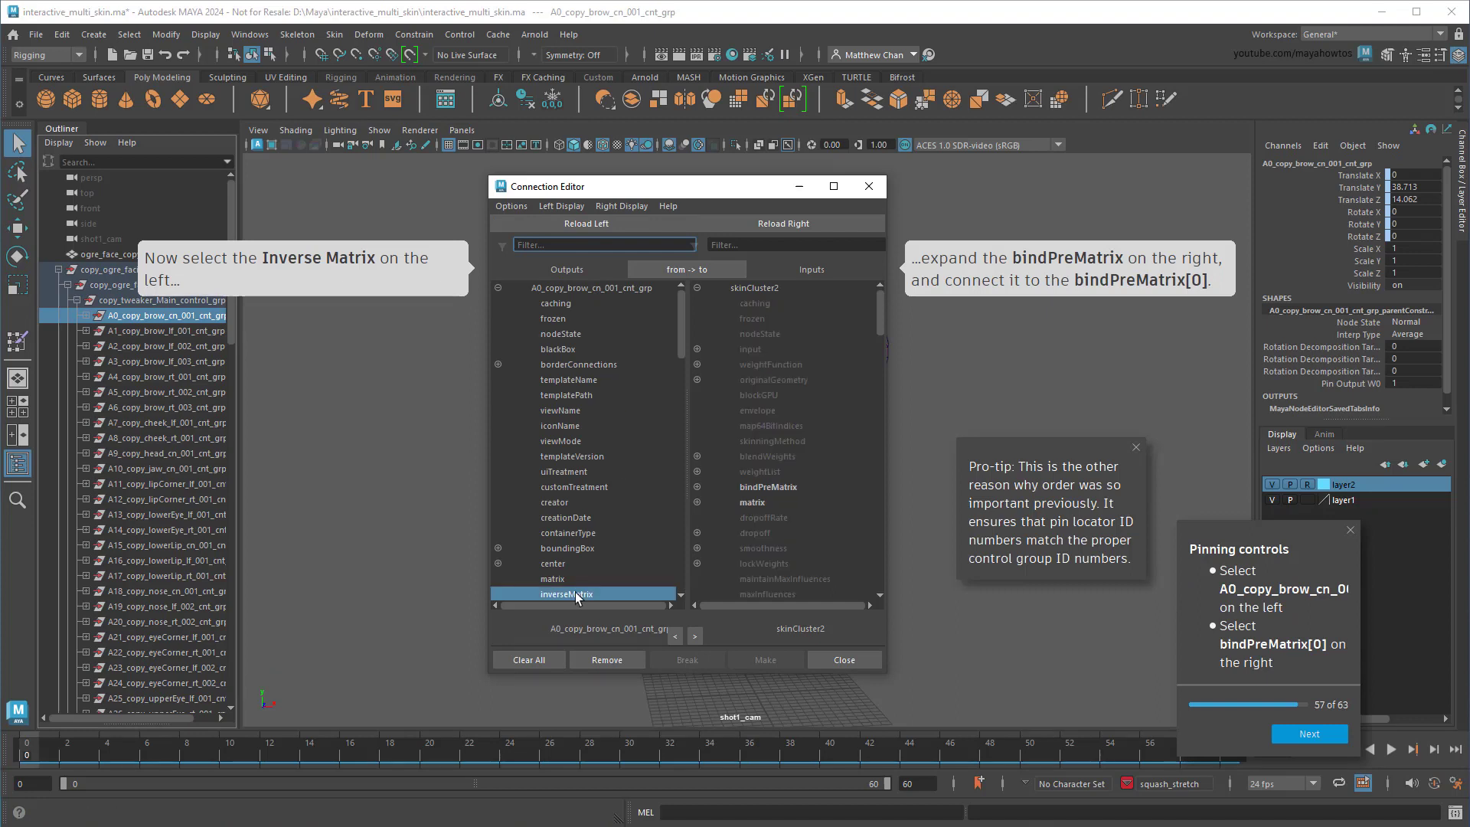
click(696, 488)
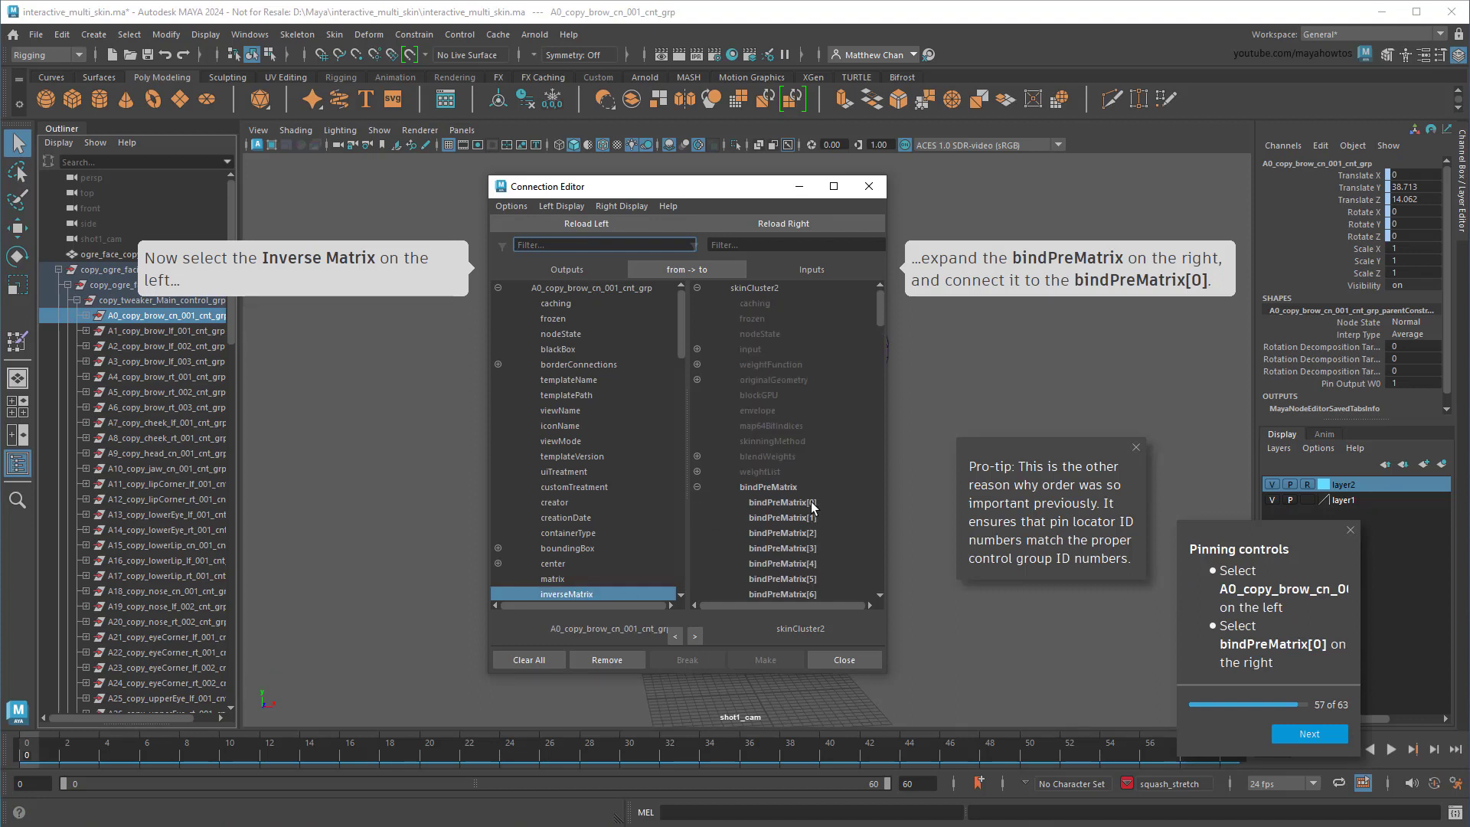
click(782, 501)
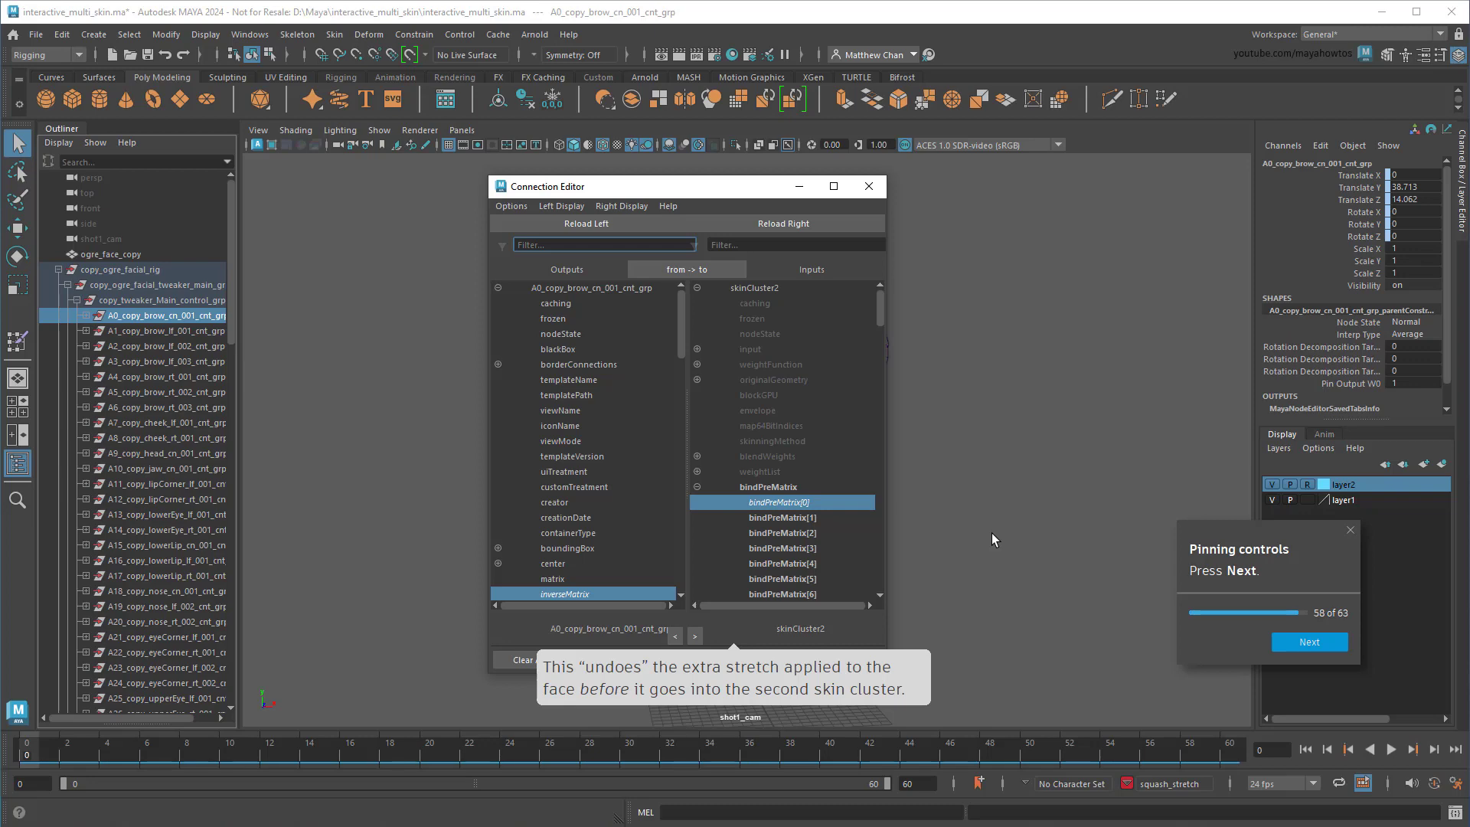
- Connect the A1 brow group's inverseMatrix into skinCluster2 bindPreMatrix[1]
click(1297, 641)
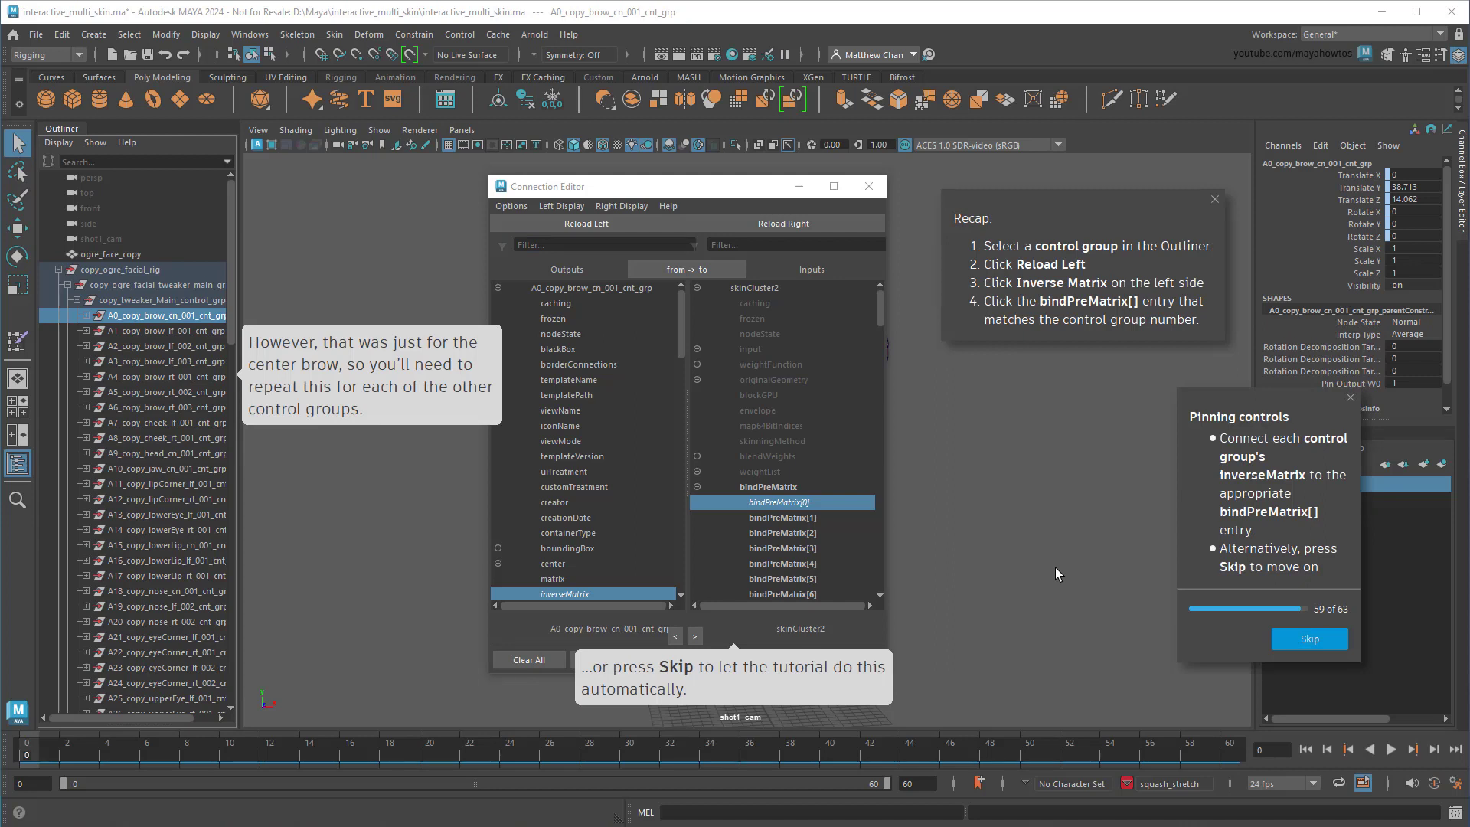
click(161, 330)
click(586, 223)
click(566, 593)
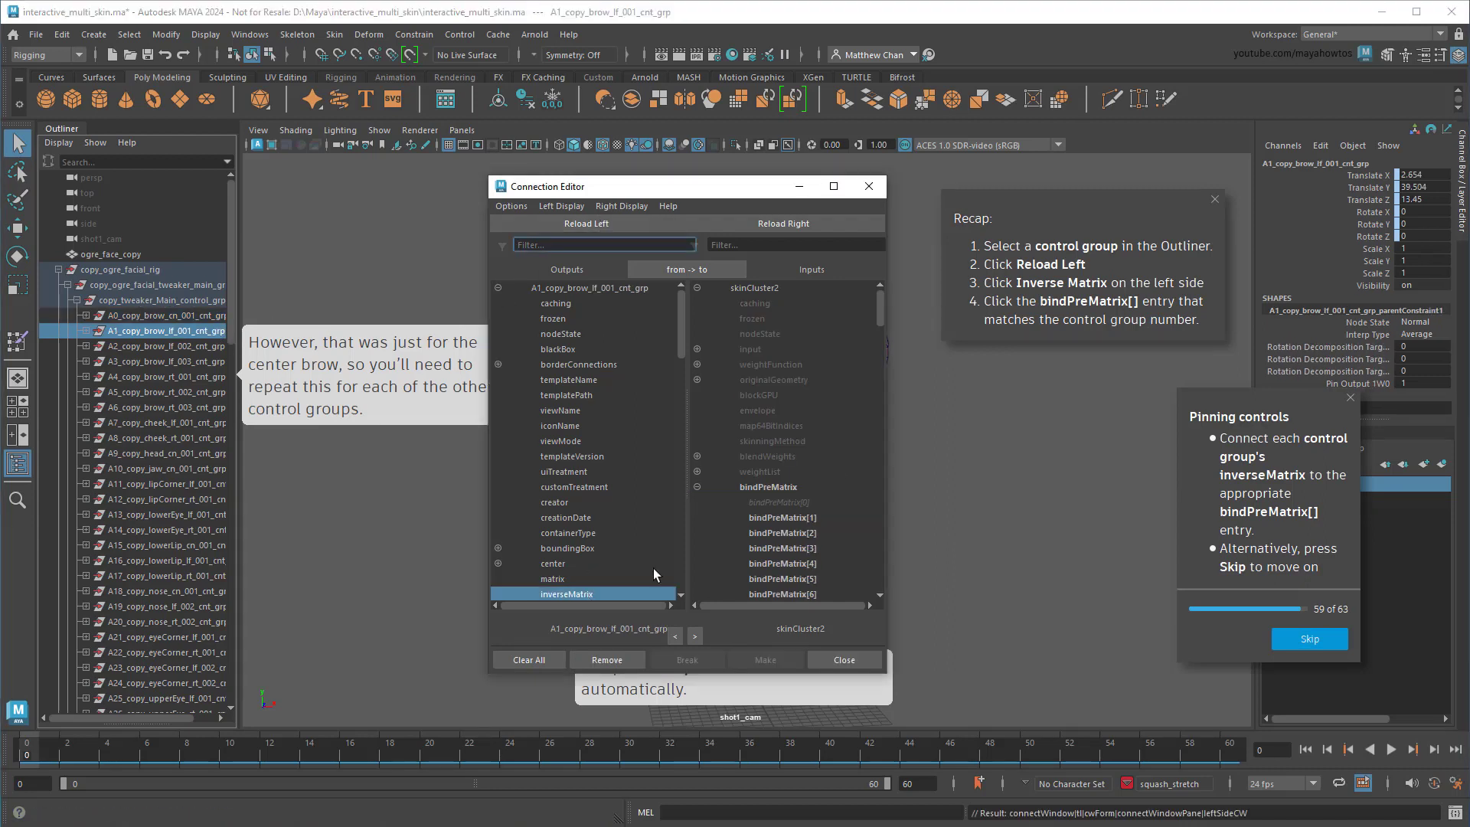
click(781, 517)
- Connect the A2 and A3 brow groups' inverseMatrix into bindPreMatrix[2] and bindPreMatrix[3]
click(164, 344)
click(585, 223)
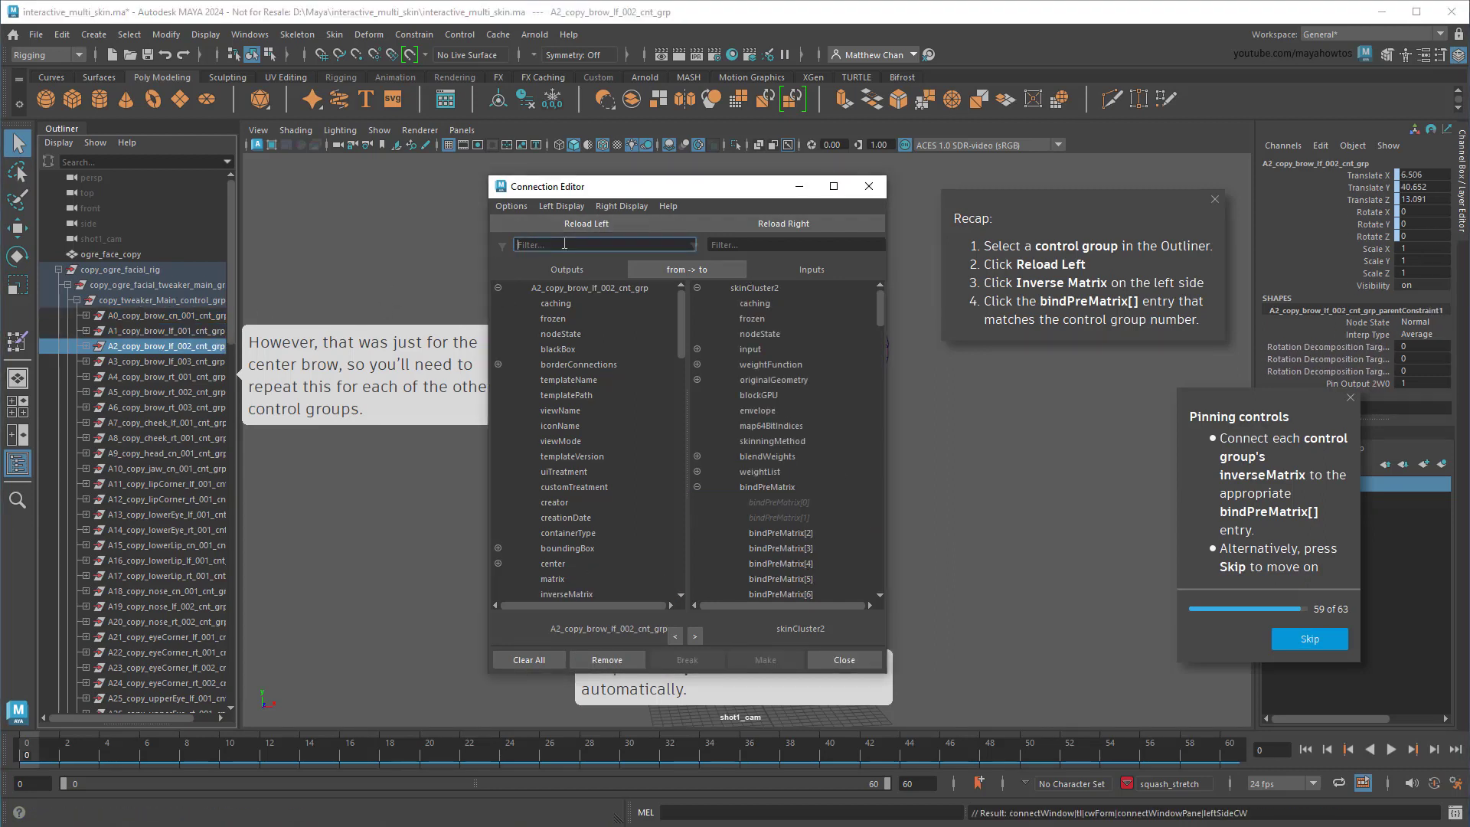
click(566, 593)
click(805, 534)
click(183, 360)
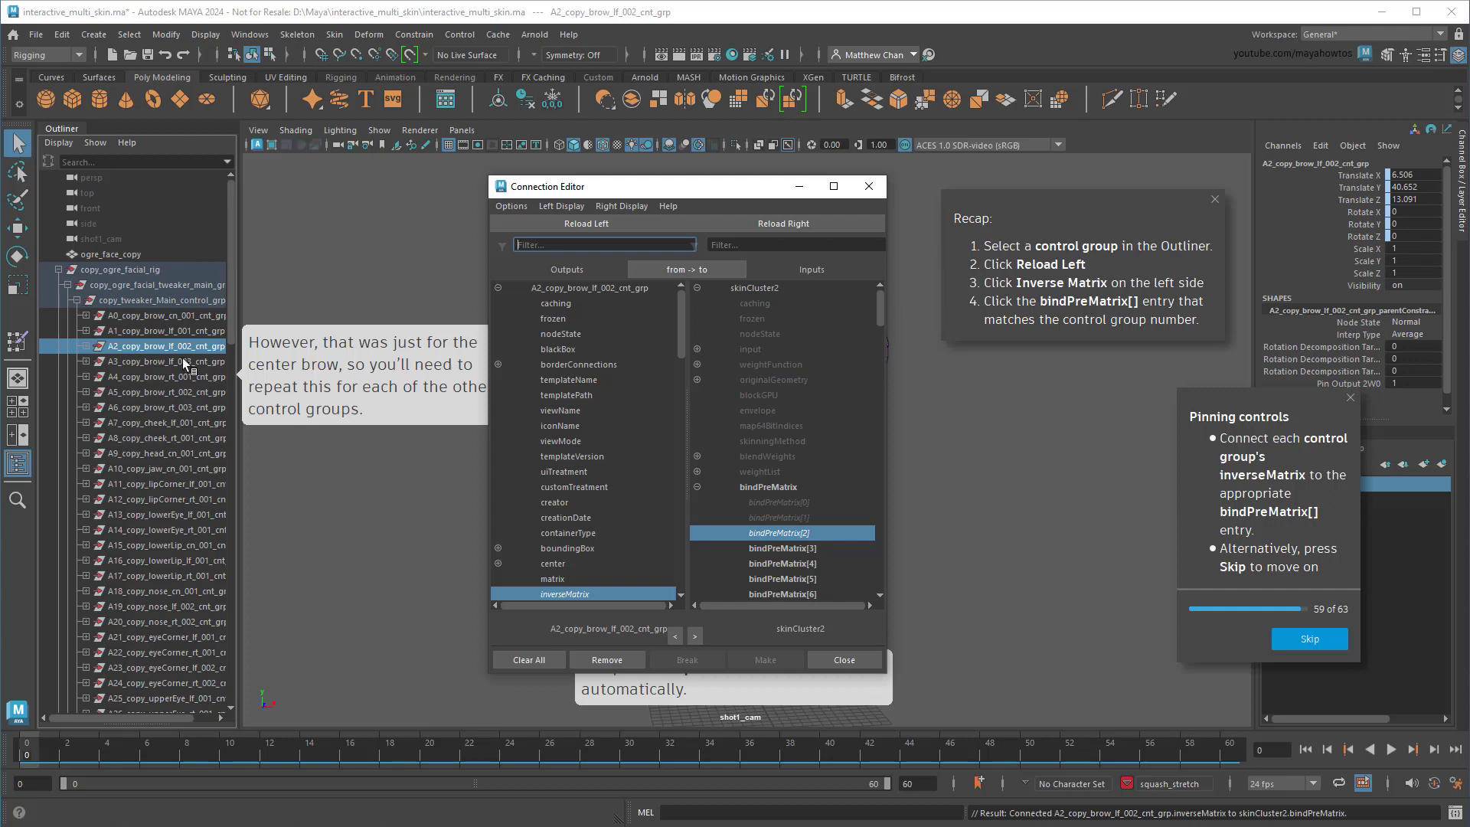
click(563, 224)
click(596, 593)
click(782, 548)
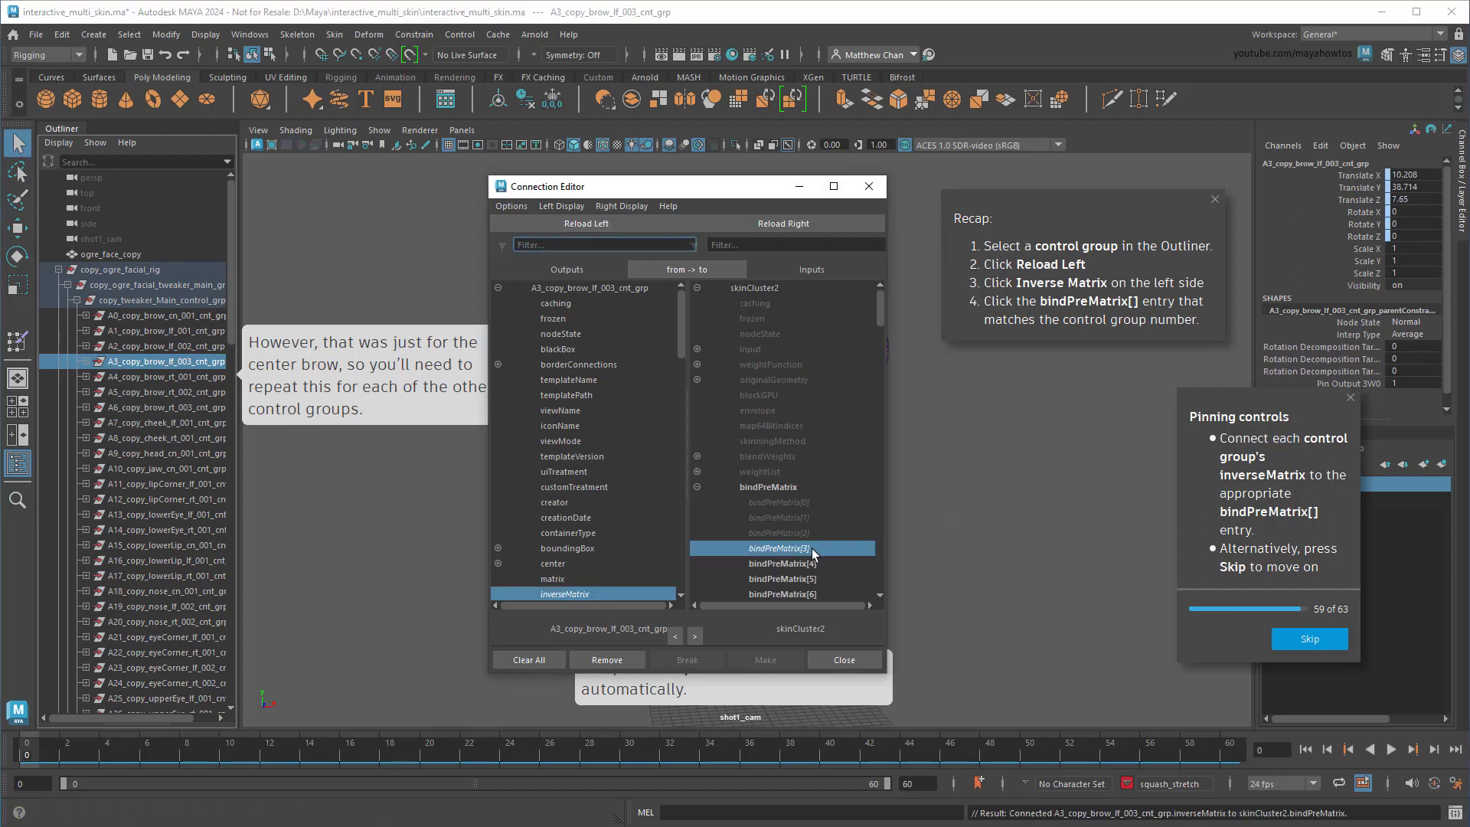
- Skip past the remaining connections, then stretch and squash the head from the top and chin controls
click(1298, 639)
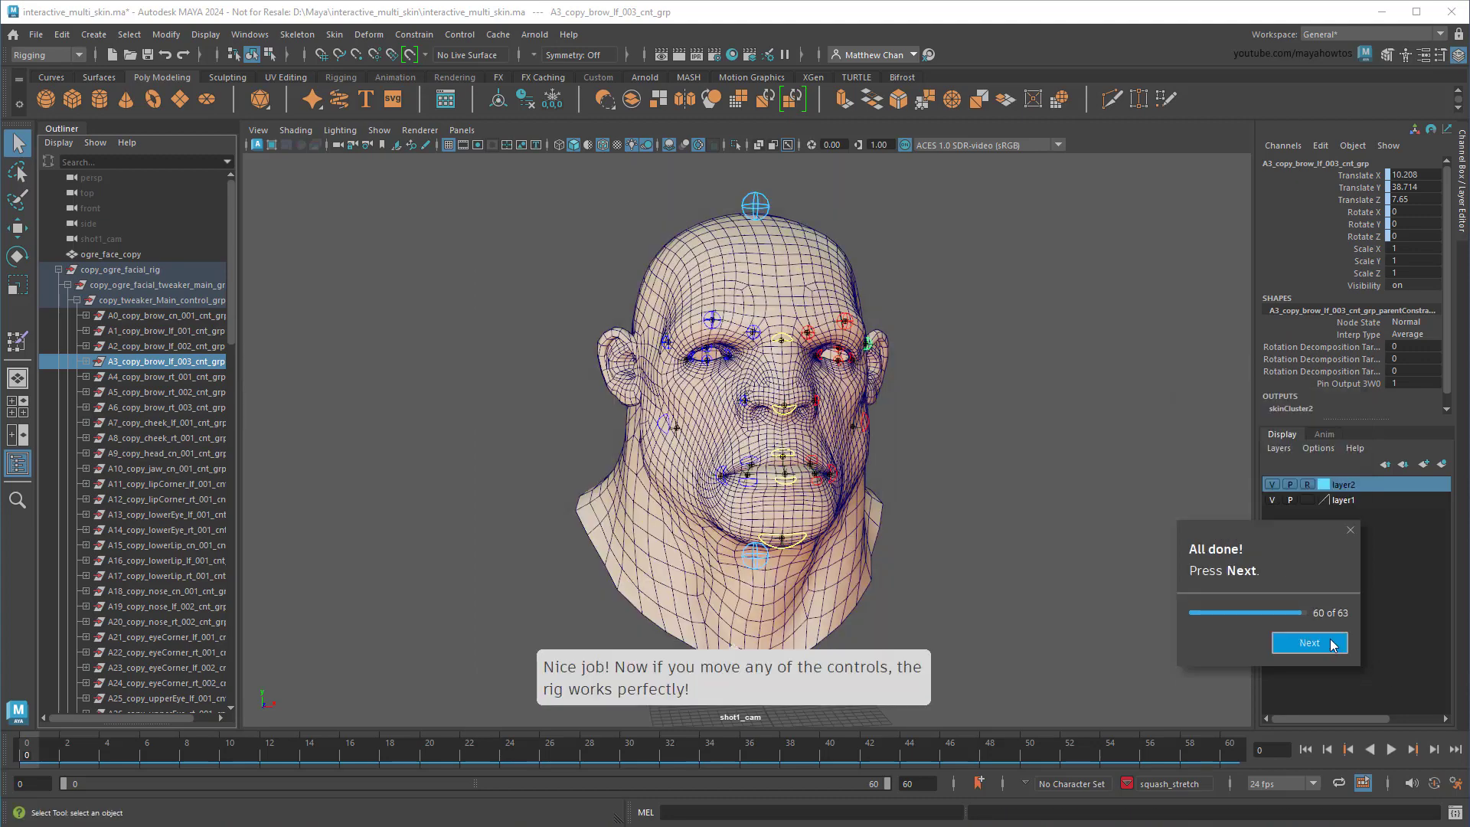
click(749, 208)
key(w)
mouse_move(755, 207)
mouse_down()
mouse_move(800, 293)
mouse_move(791, 213)
mouse_up()
click(757, 557)
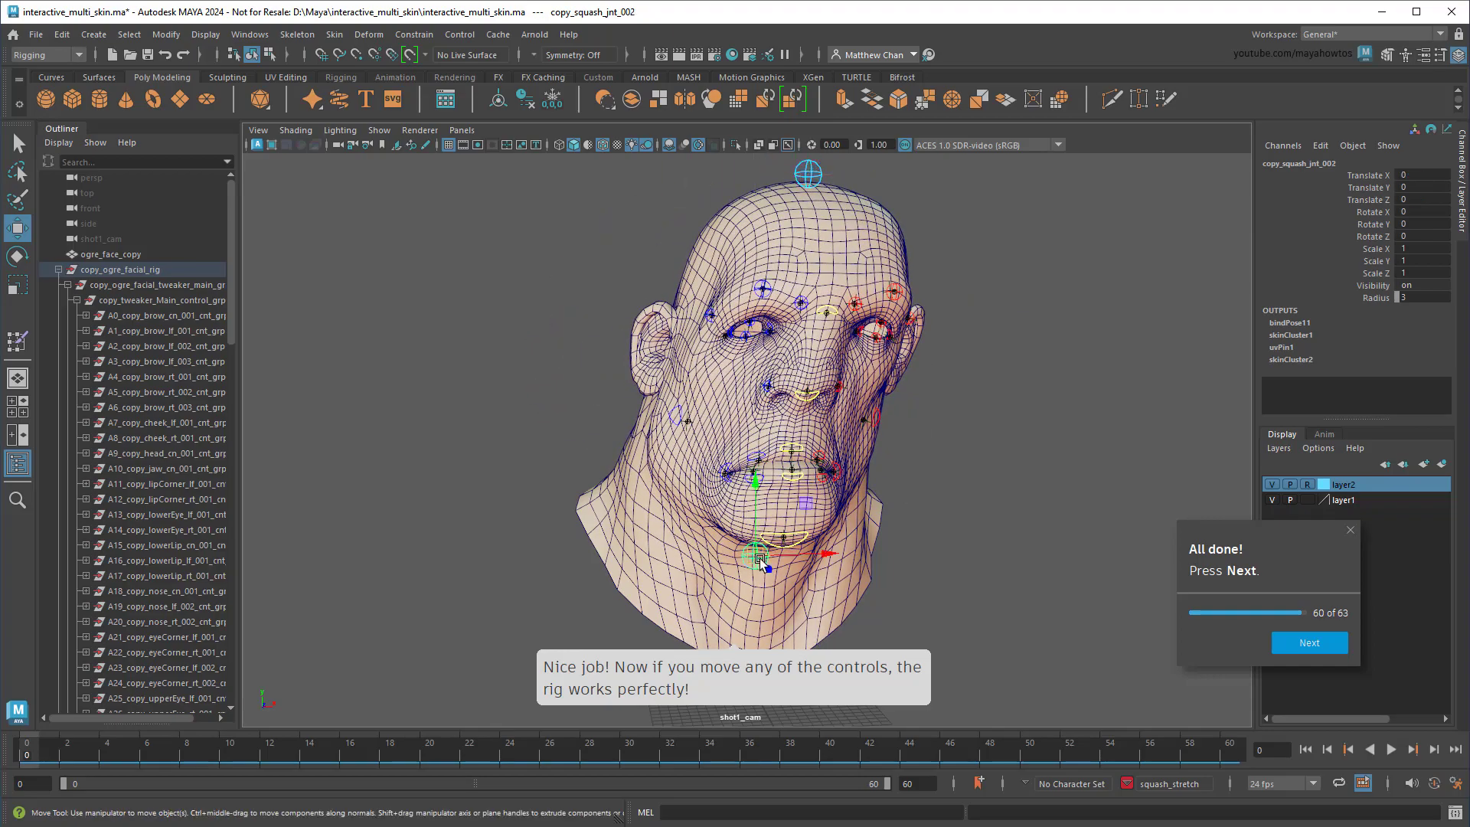
drag(759, 559, 693, 650)
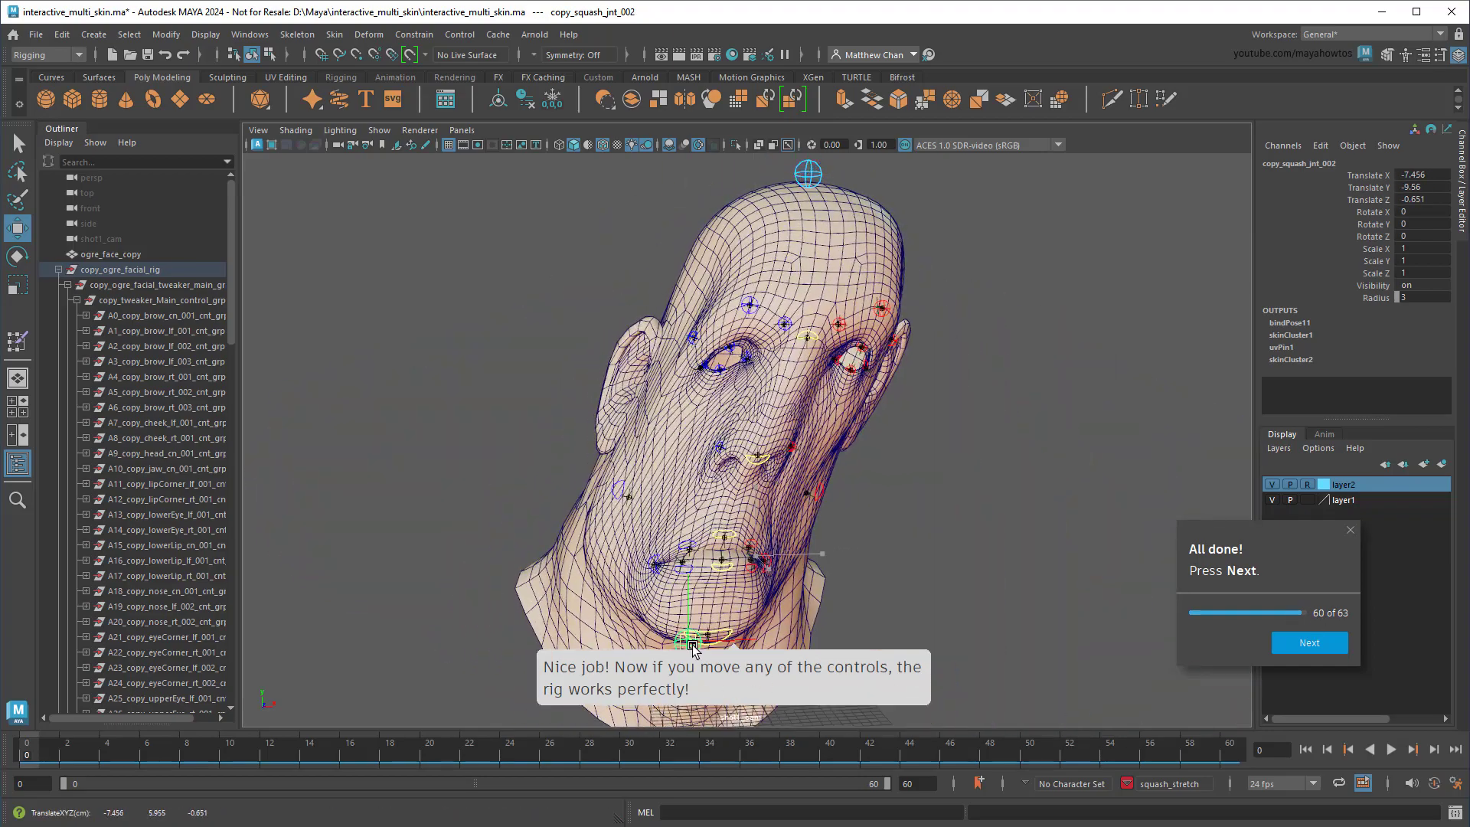
- Move the brow and upper lip controls, then squash and tilt the head to confirm clean deformation
click(750, 305)
mouse_move(749, 306)
mouse_down()
mouse_move(773, 281)
mouse_move(744, 253)
mouse_up()
click(882, 310)
mouse_move(880, 310)
mouse_down()
mouse_move(909, 318)
mouse_move(928, 283)
mouse_up()
click(728, 537)
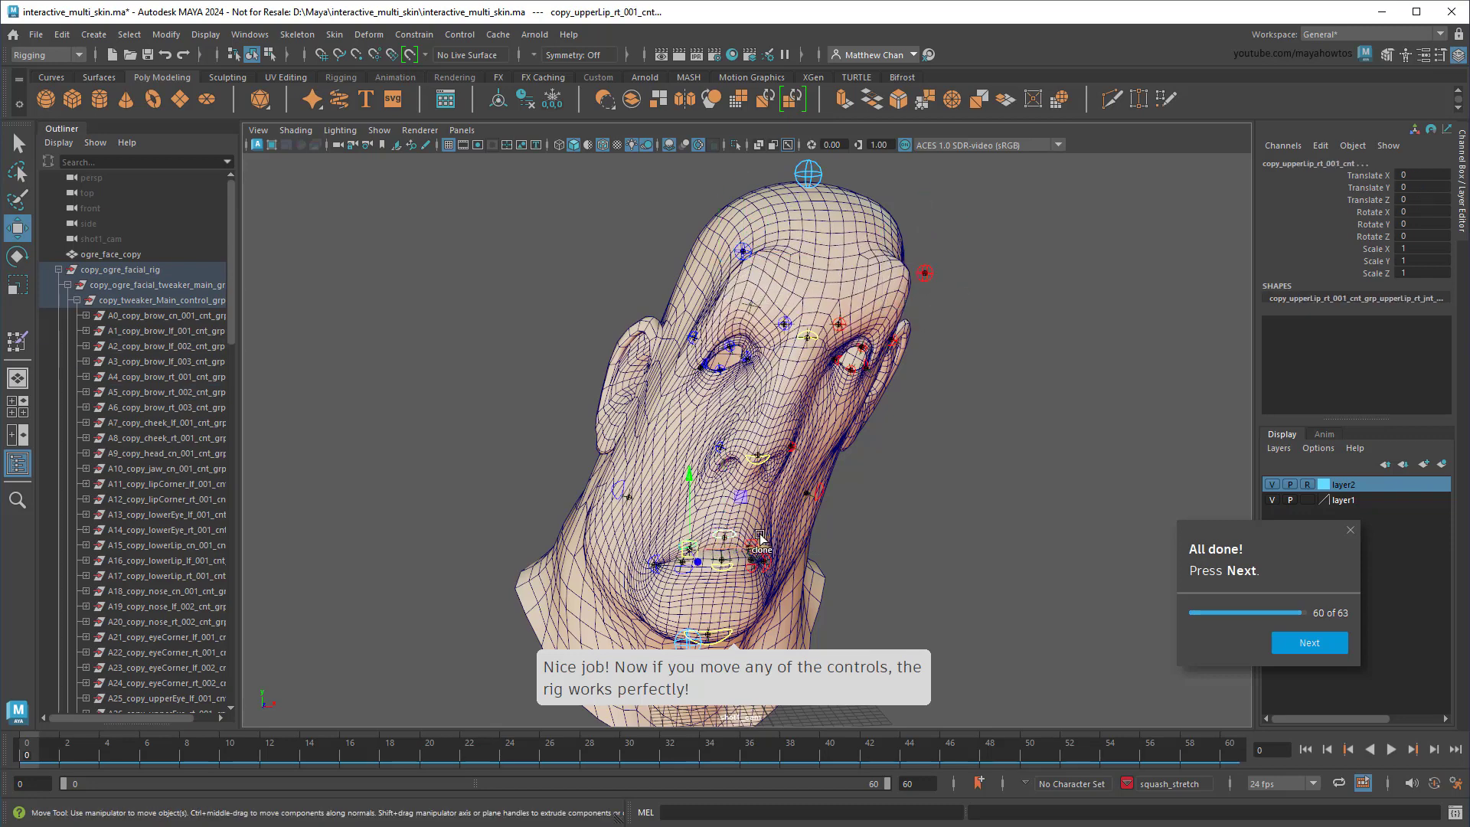
click(761, 538)
drag(760, 539, 740, 522)
drag(693, 646, 864, 583)
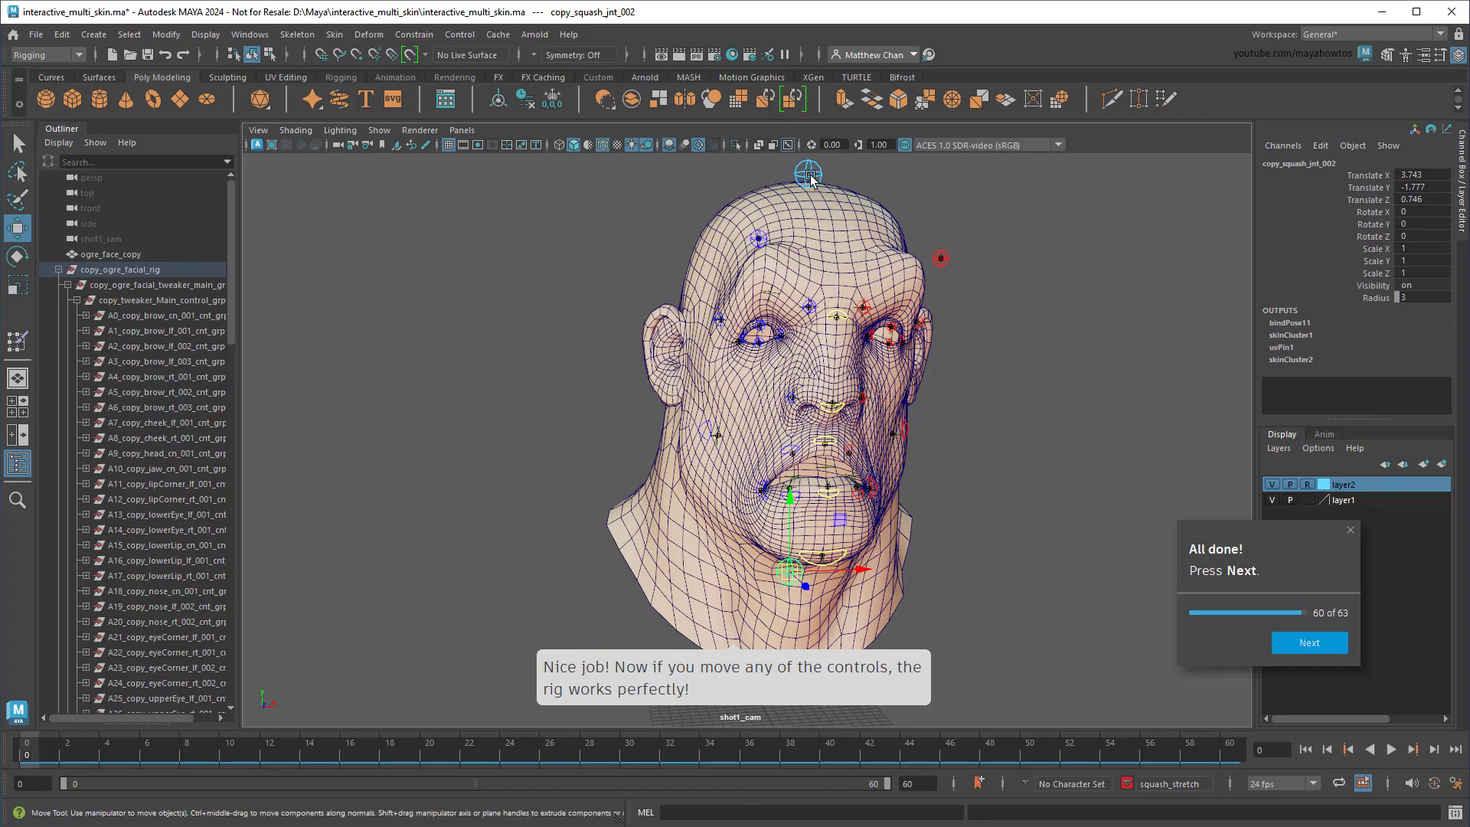
mouse_move(810, 176)
mouse_down()
mouse_move(844, 176)
mouse_move(716, 226)
mouse_up()
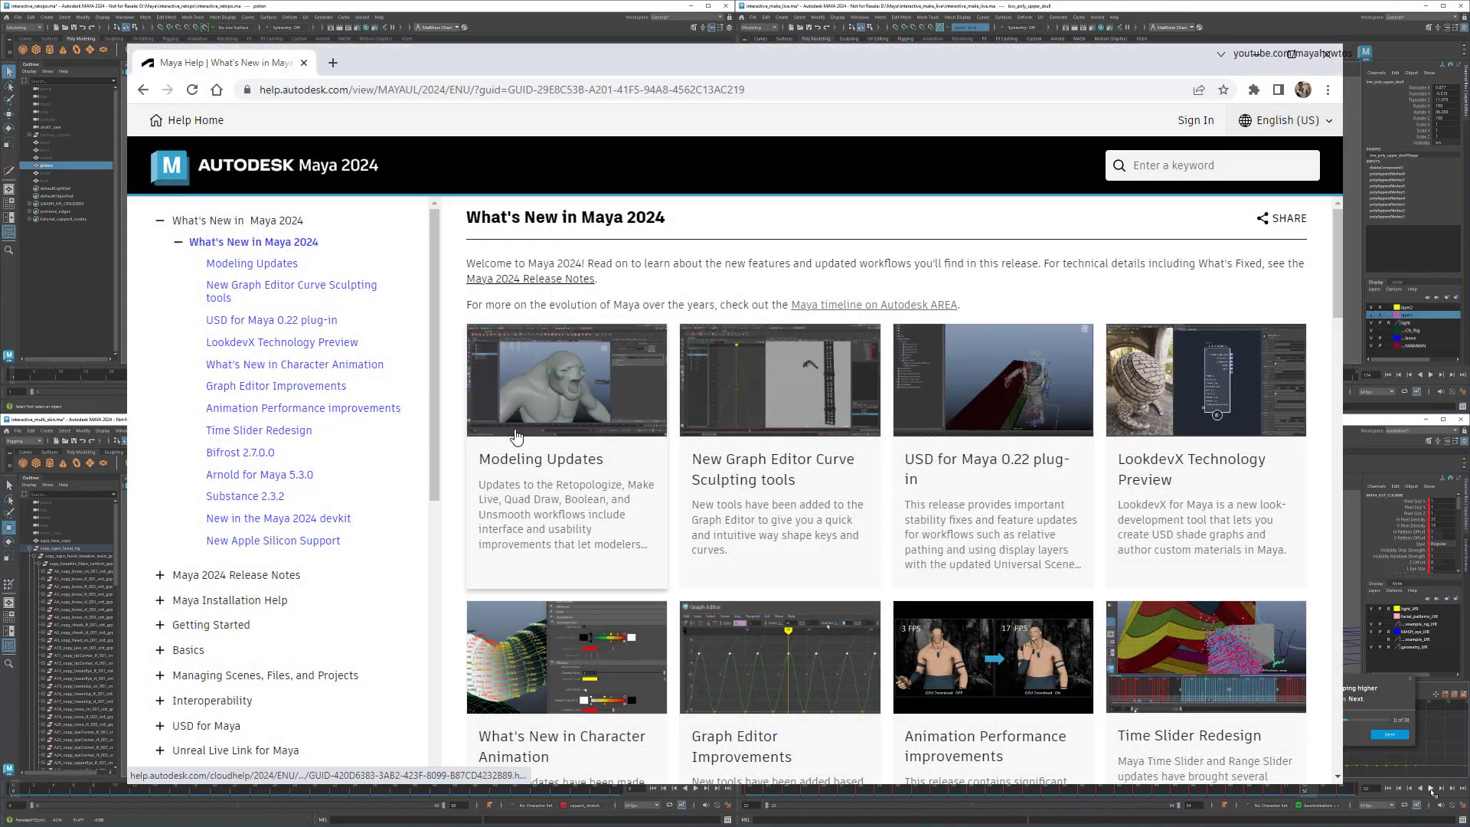
- Go through Modeling Updates to the What's New in Character Animation help page
click(516, 437)
scroll(527, 468, down, 5)
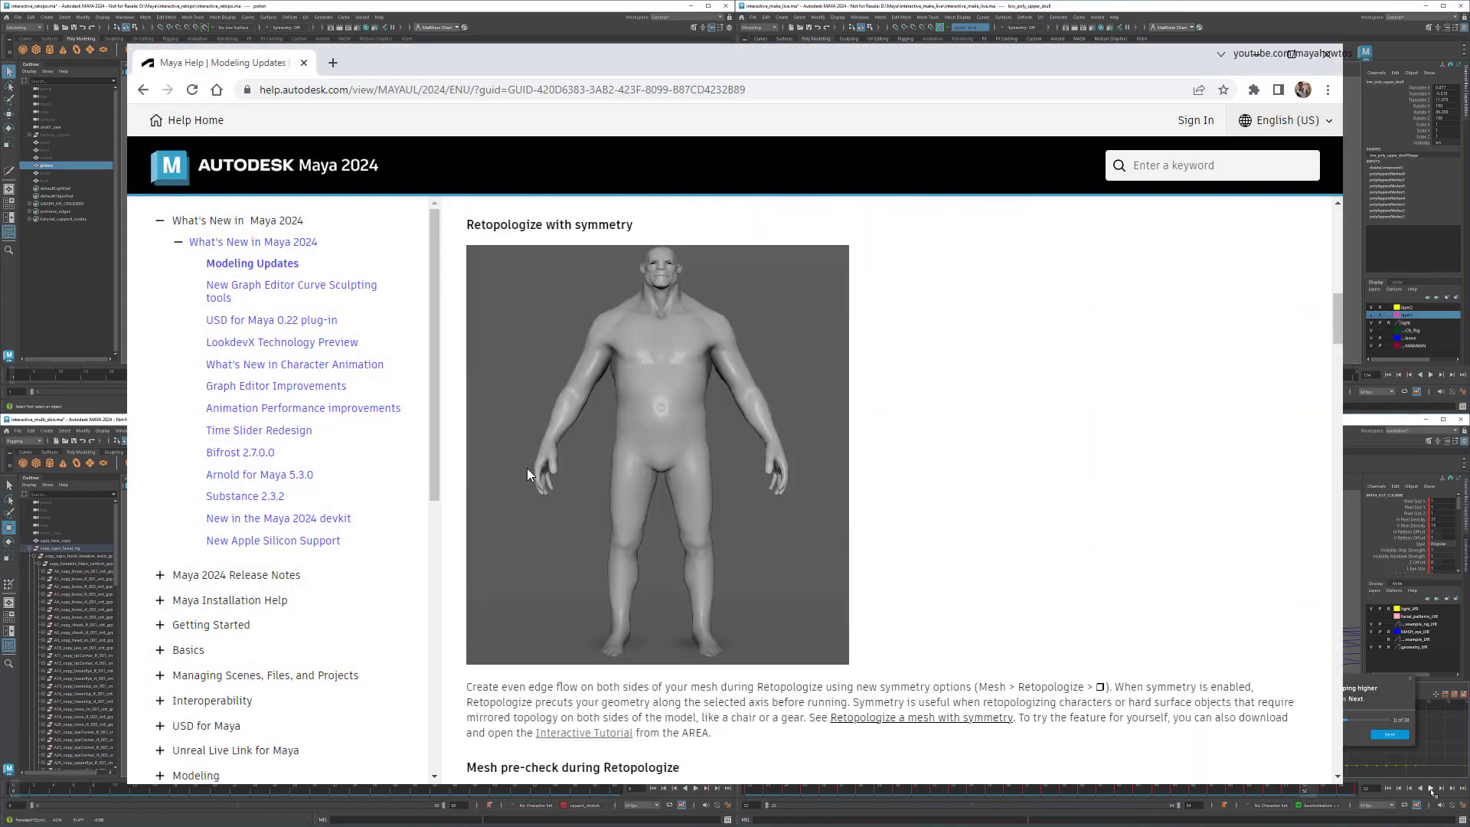
scroll(540, 473, down, 5)
scroll(557, 488, down, 5)
scroll(557, 501, down, 3)
click(360, 367)
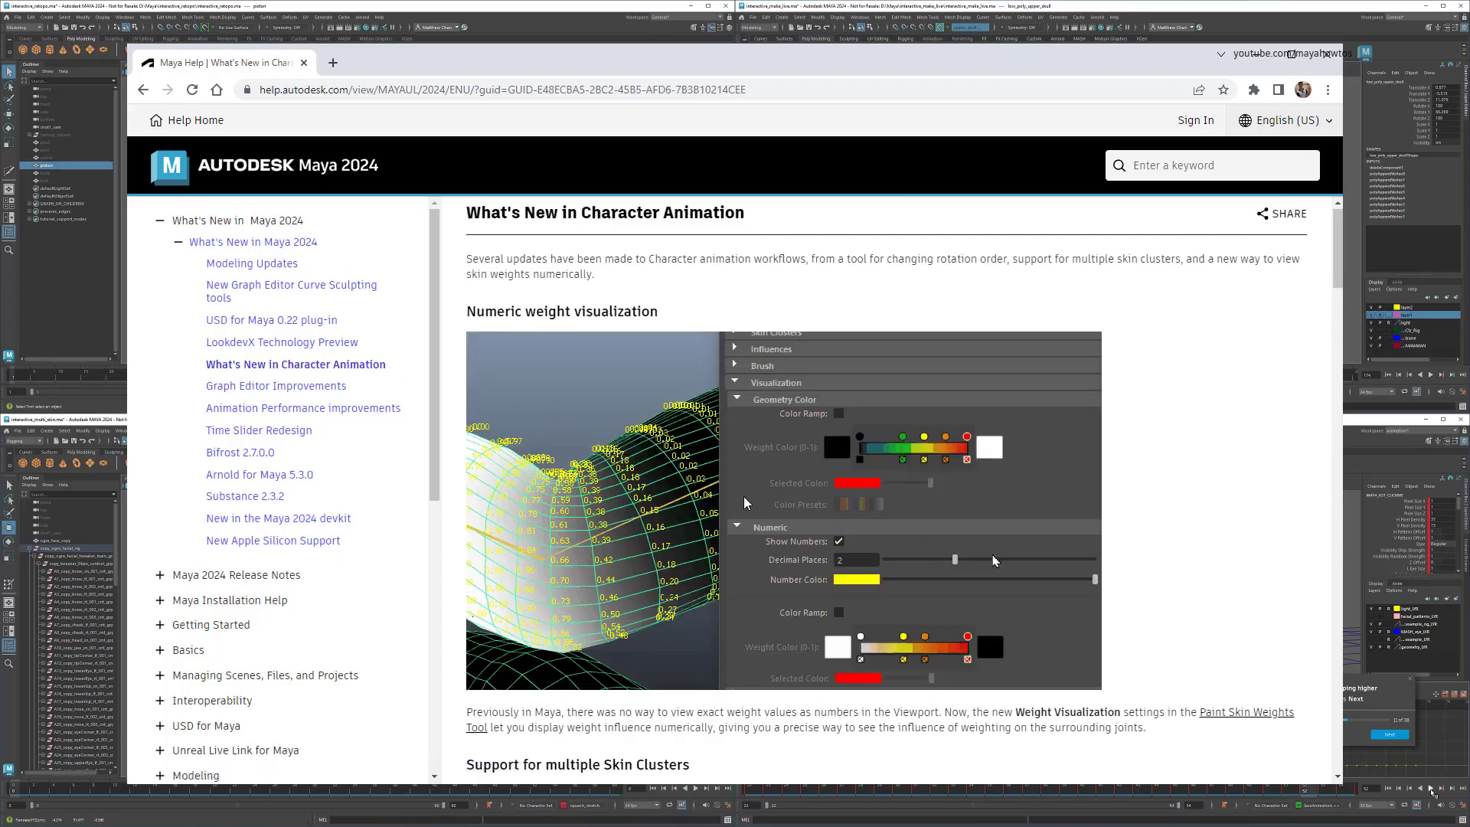
scroll(743, 497, down, 5)
scroll(738, 520, down, 5)
scroll(740, 547, down, 5)
scroll(742, 549, down, 5)
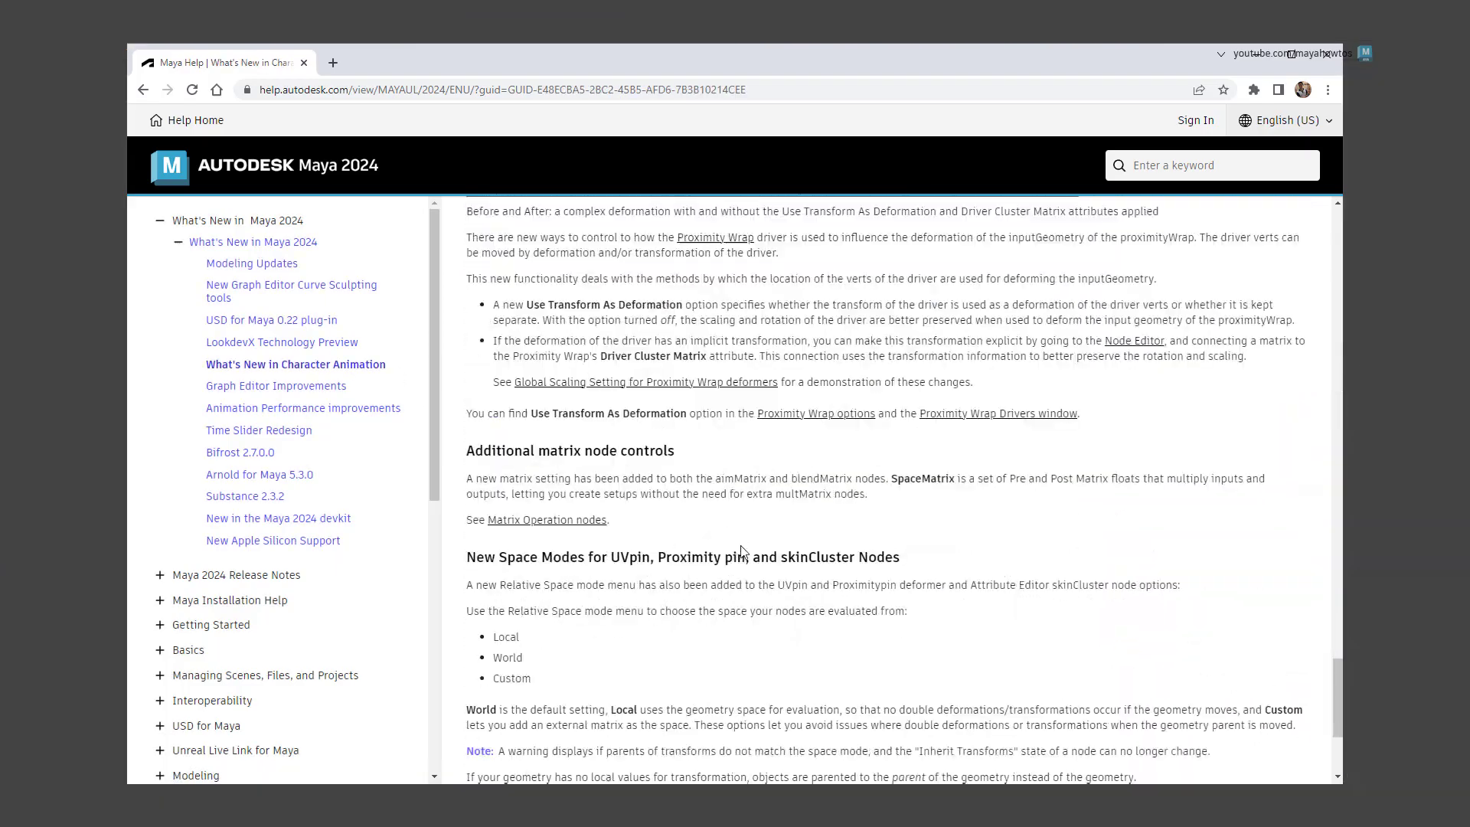